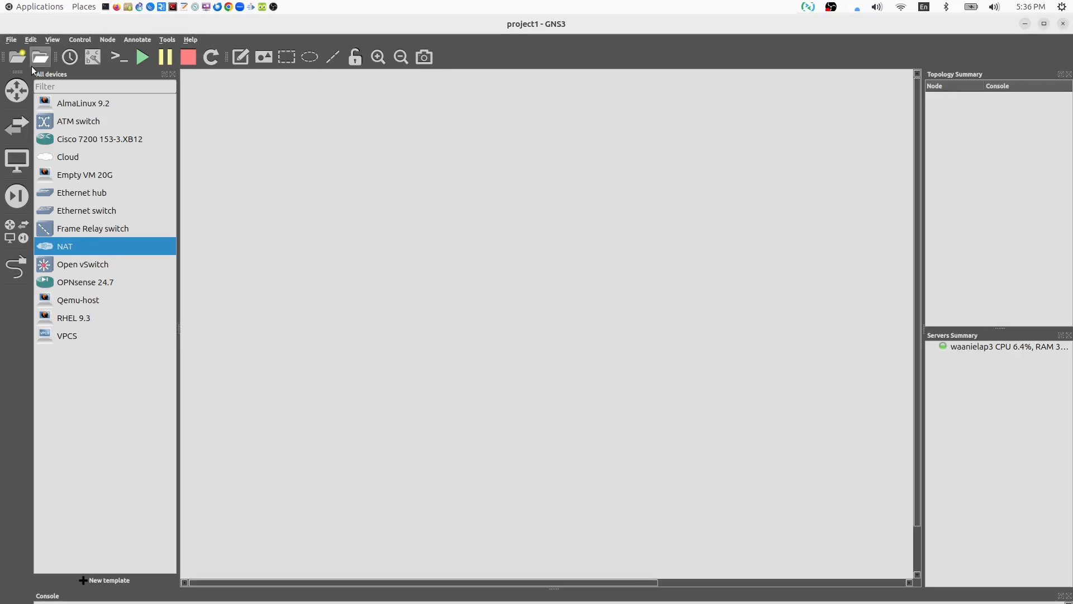
# - Restart GNS3 and open the recent project project1.gns3
pyautogui.click(1064, 24)
pyautogui.click(598, 339)
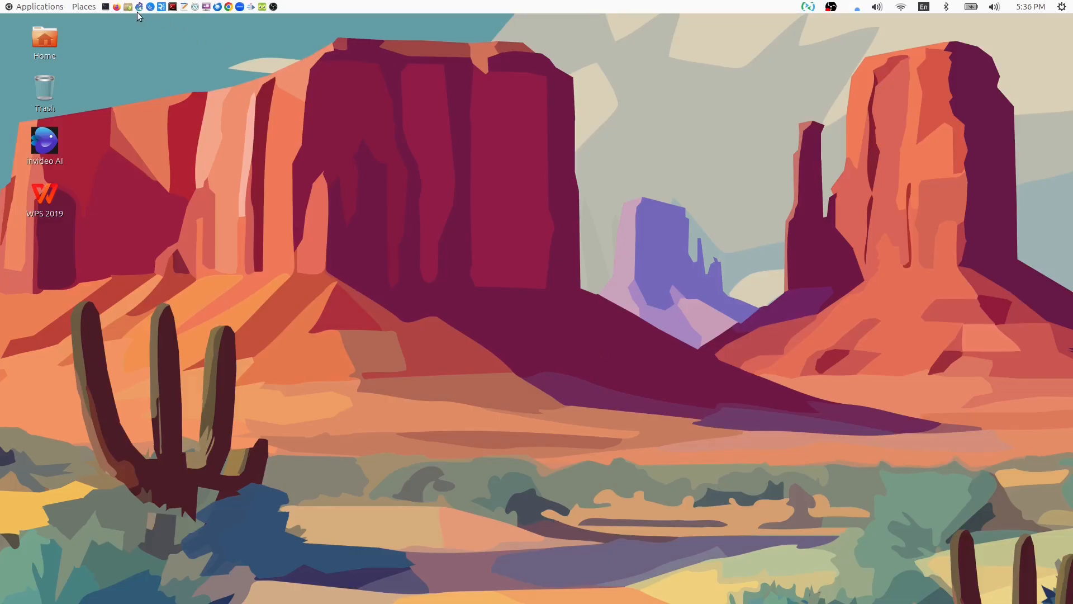
pyautogui.click(139, 7)
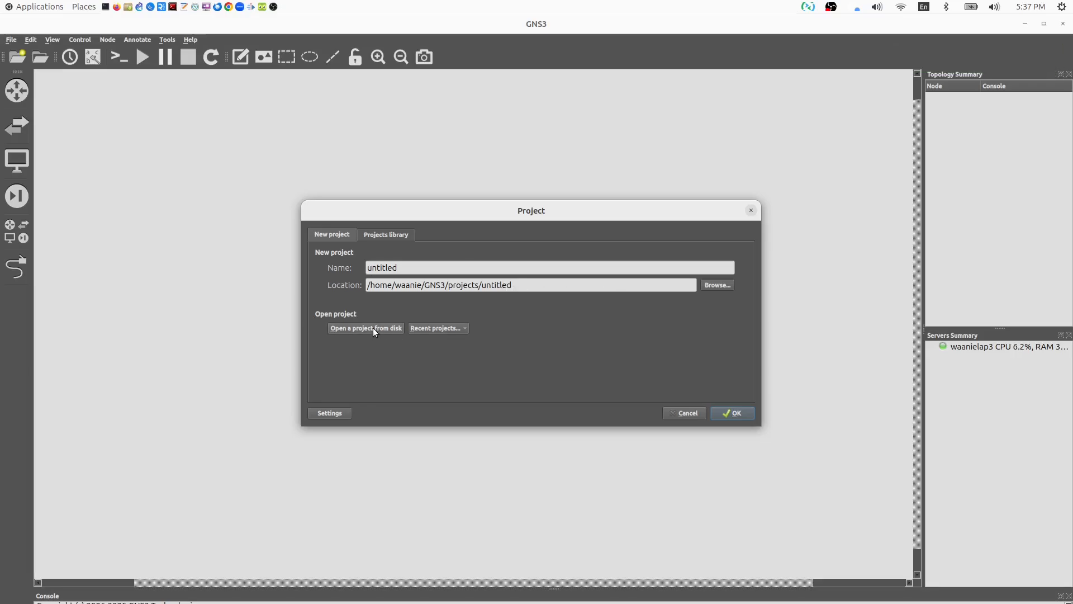
pyautogui.click(423, 330)
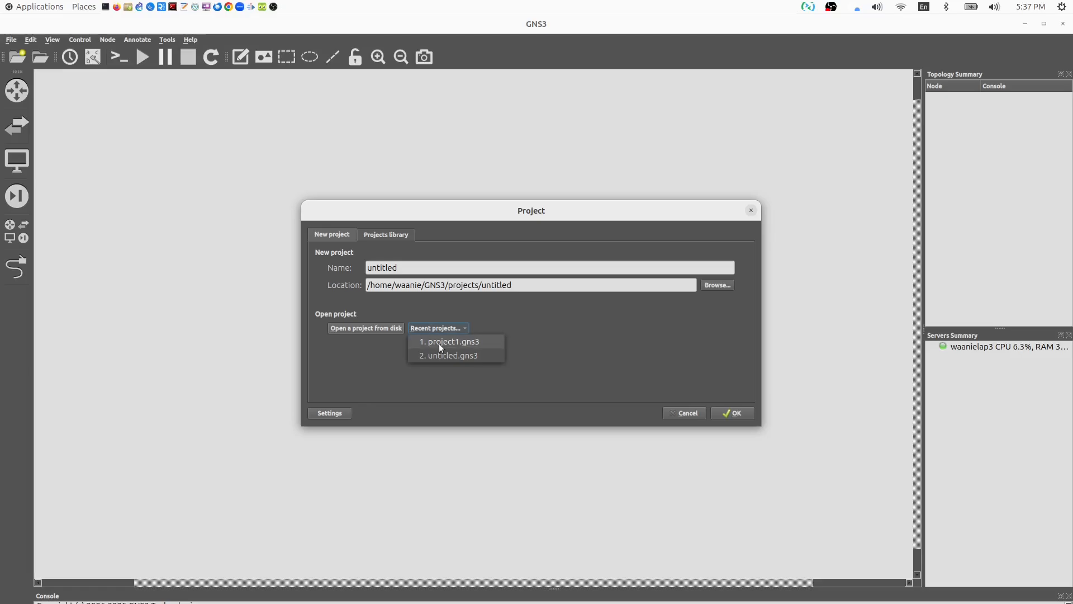
pyautogui.click(440, 343)
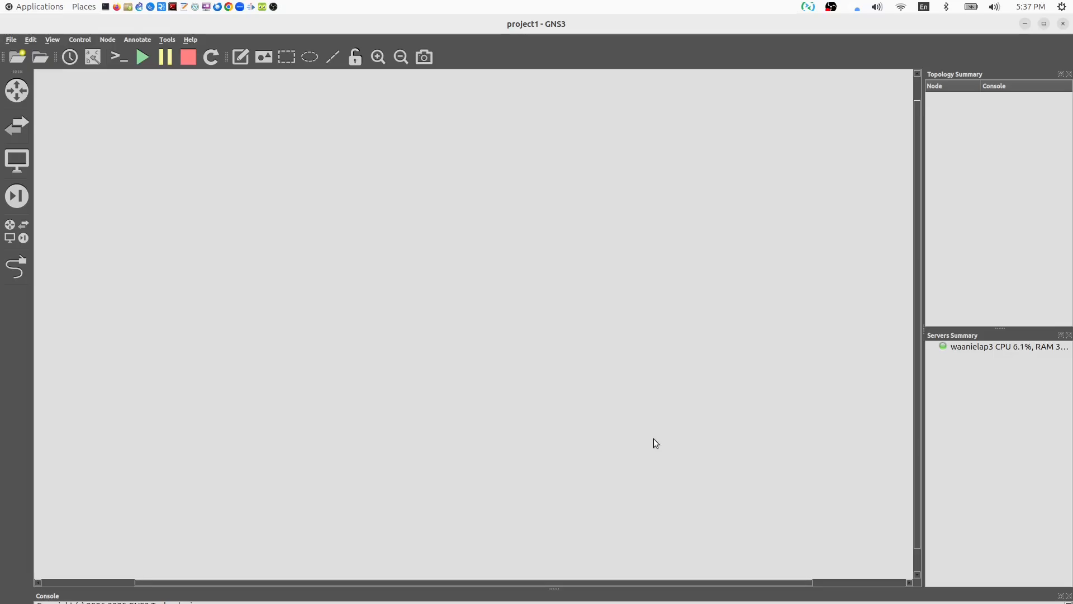
# - Review the available routers, switches, end devices and security devices, ending with the list of all devices
pyautogui.click(18, 88)
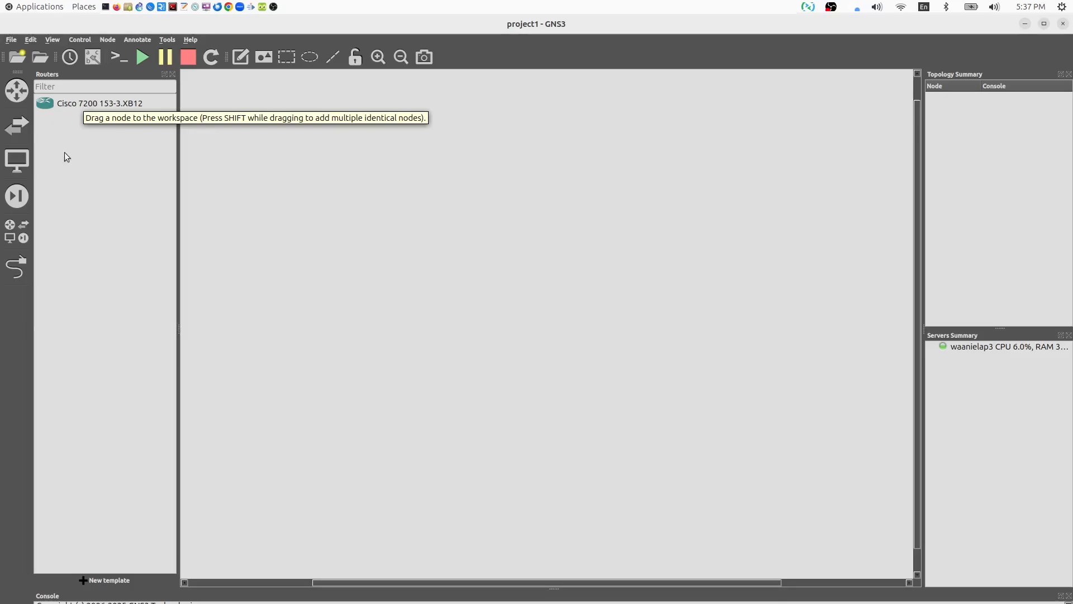
pyautogui.click(23, 133)
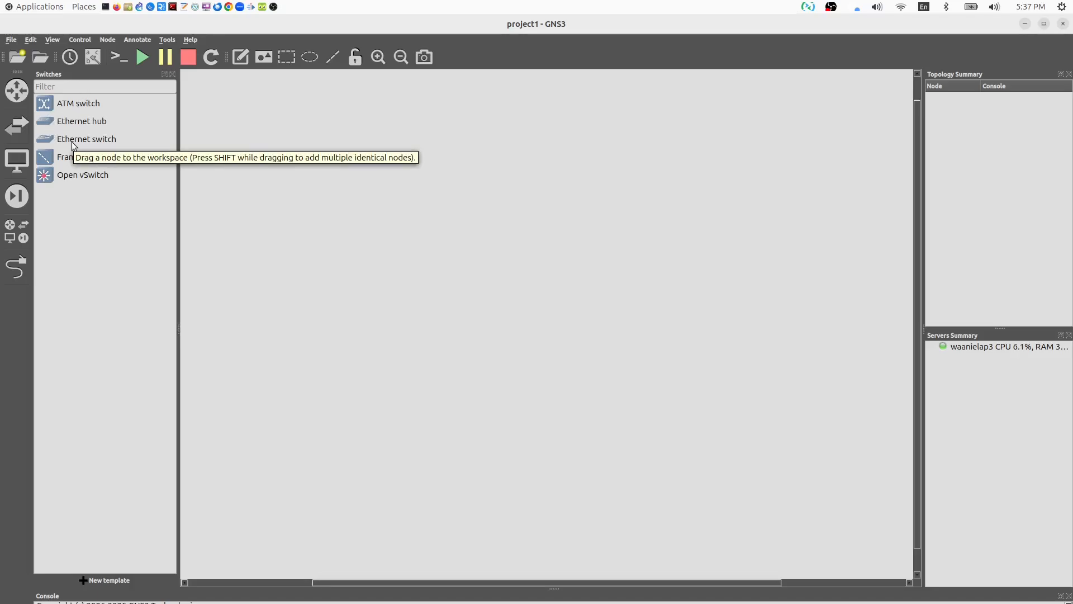
pyautogui.click(17, 161)
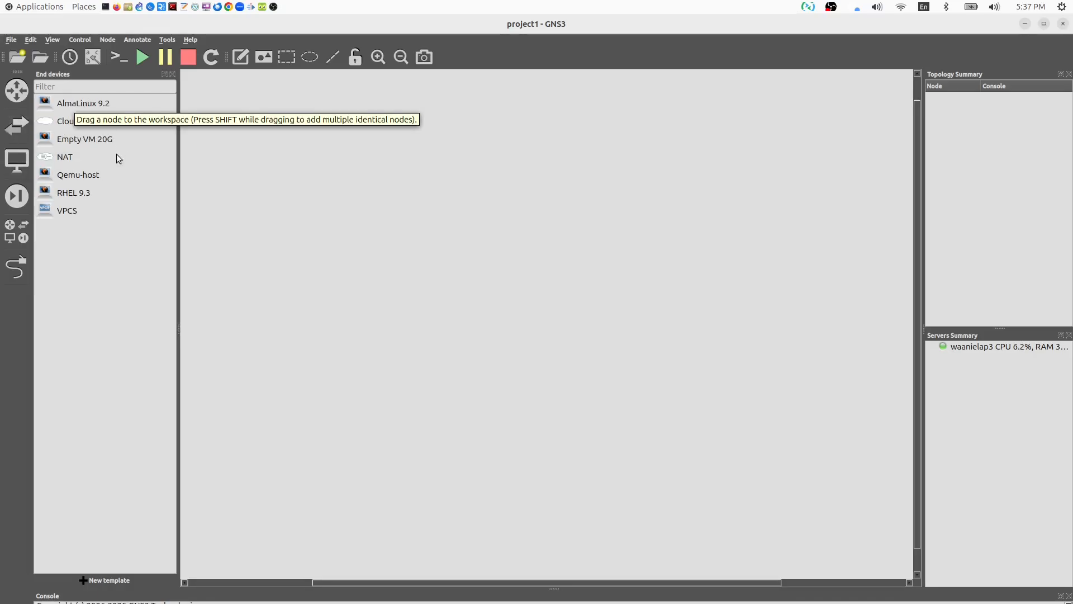
pyautogui.click(21, 196)
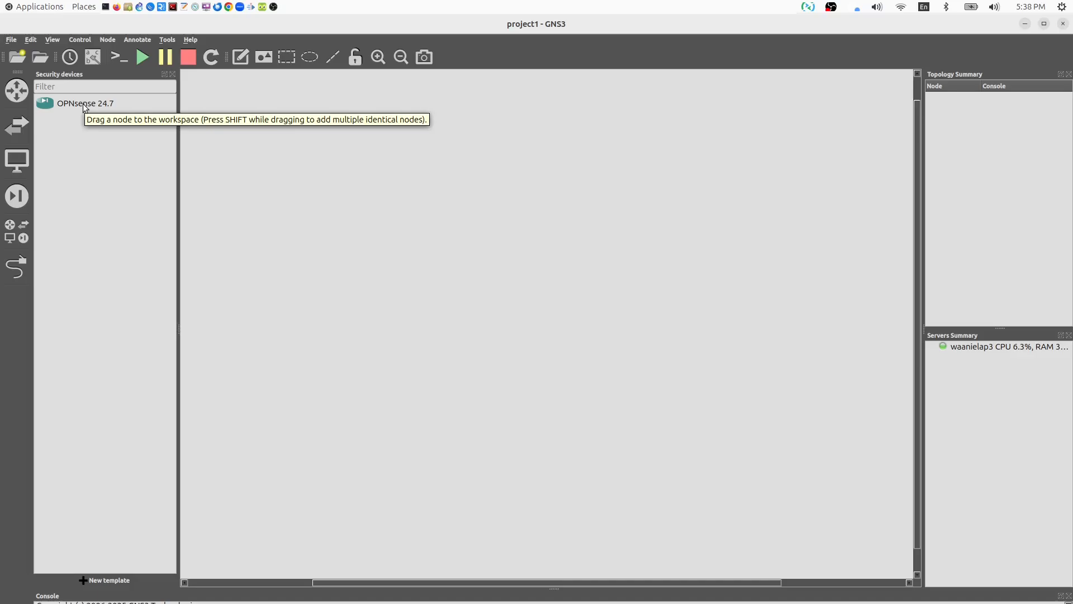
pyautogui.click(17, 234)
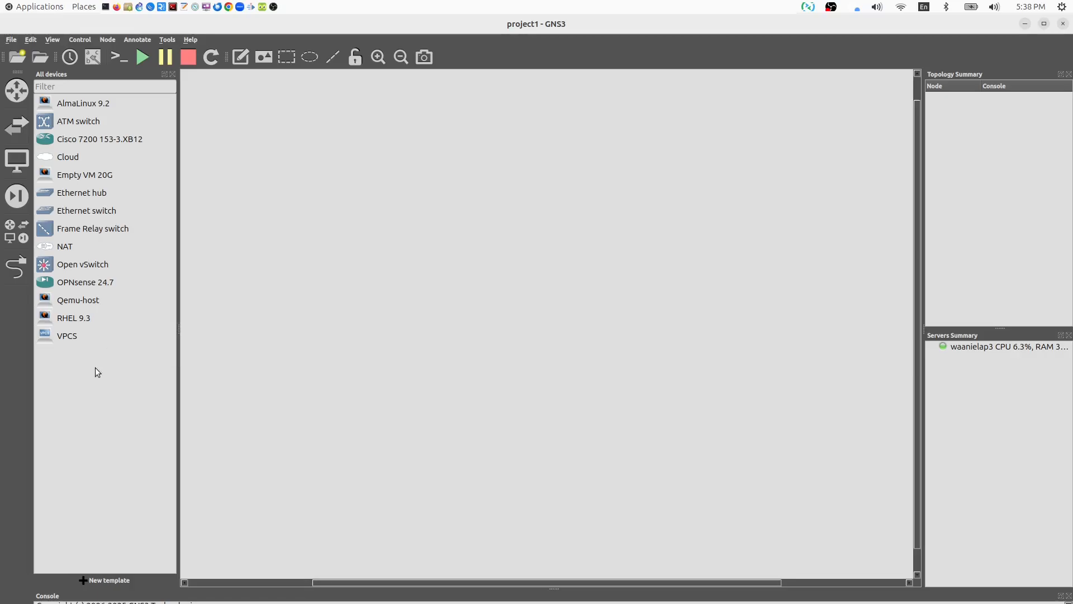
# - Start a new template by installing an appliance from the GNS3 server, and browse the Firewalls category
pyautogui.click(104, 581)
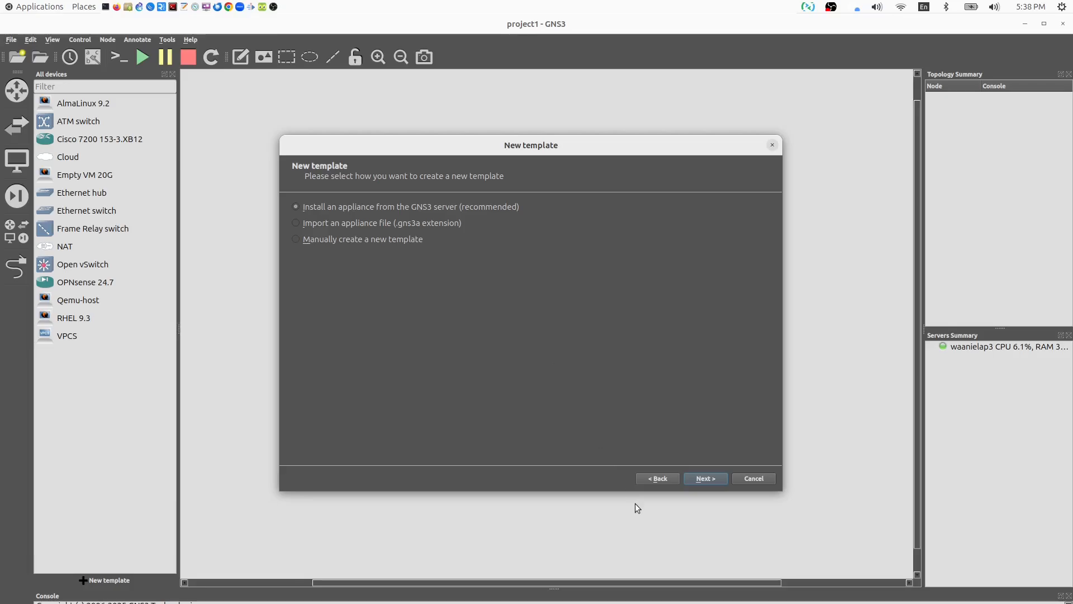
pyautogui.click(708, 480)
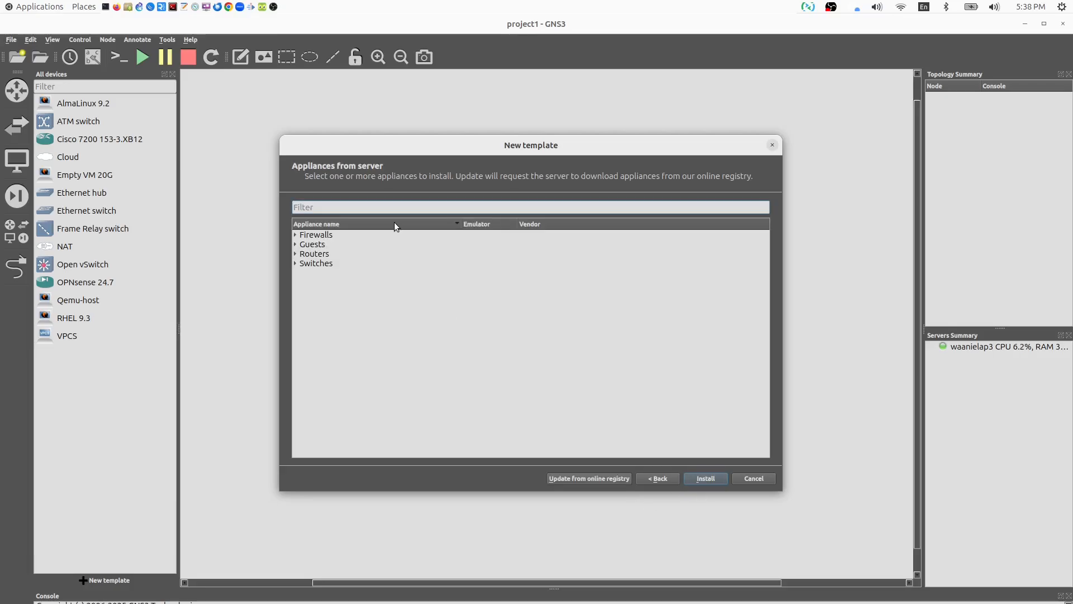
pyautogui.click(299, 234)
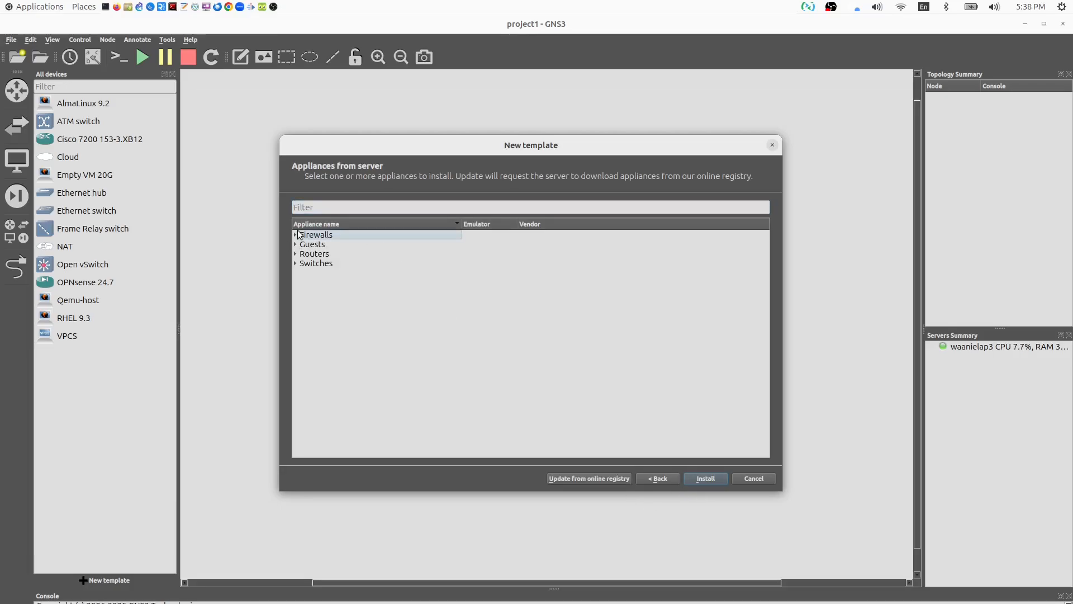
pyautogui.click(295, 234)
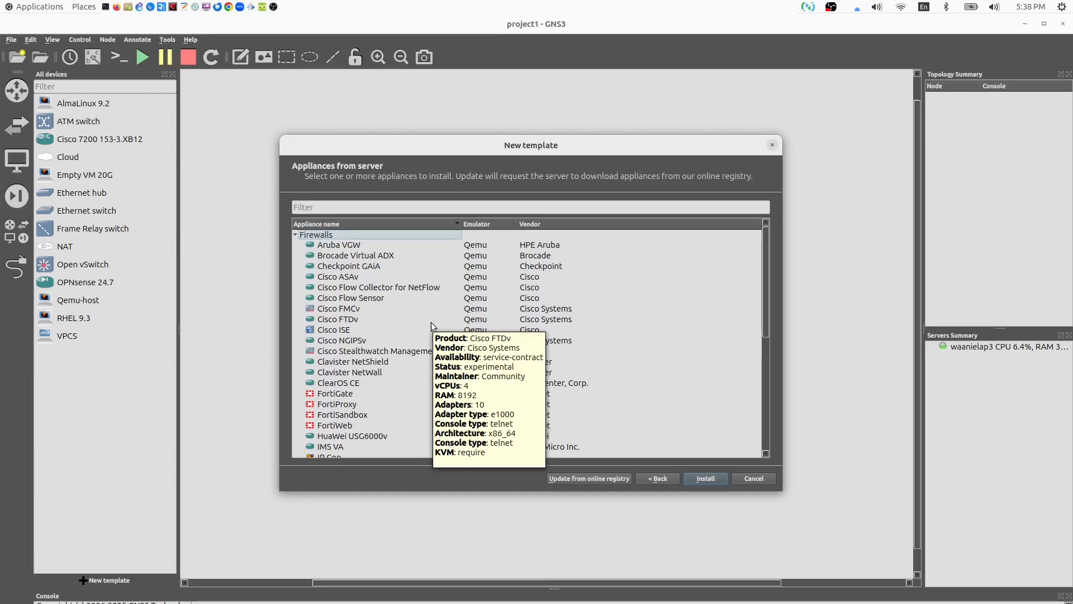
pyautogui.scroll(-7, 431, 324)
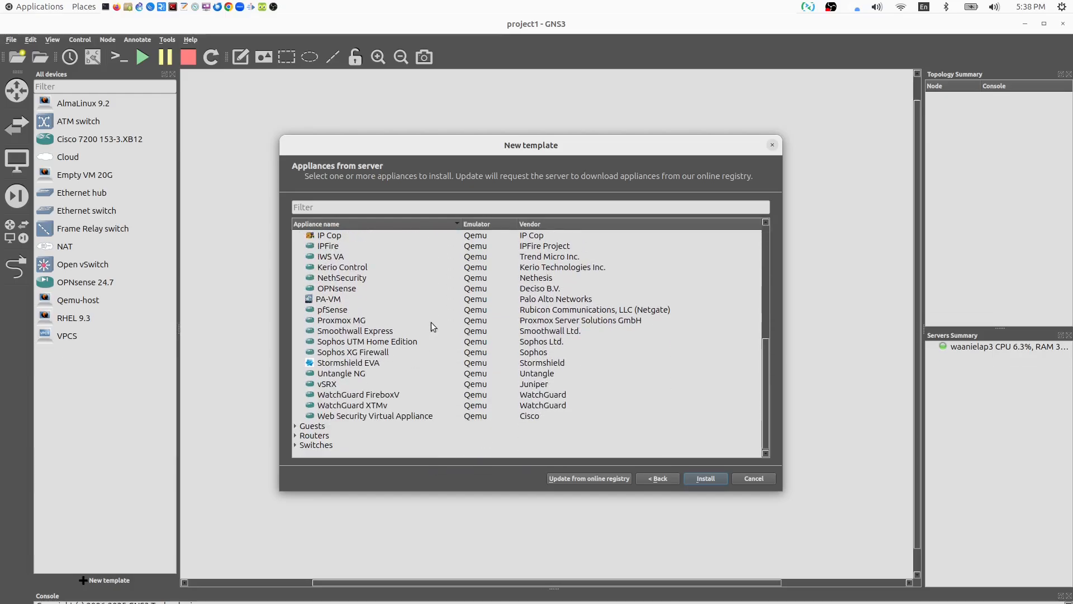
pyautogui.scroll(7, 431, 322)
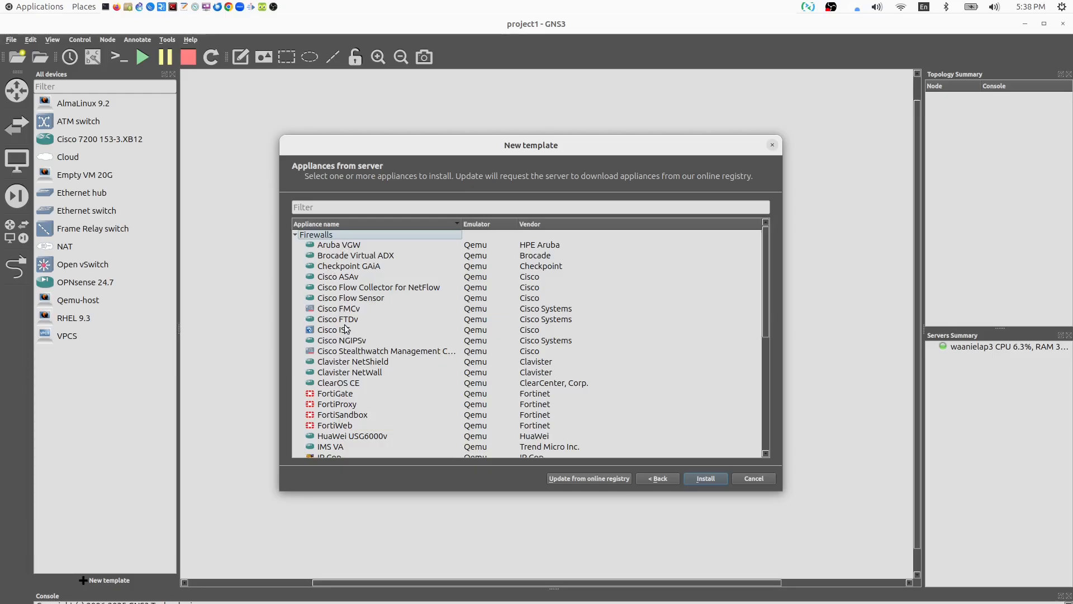
pyautogui.moveTo(345, 317)
pyautogui.moveTo(423, 342)
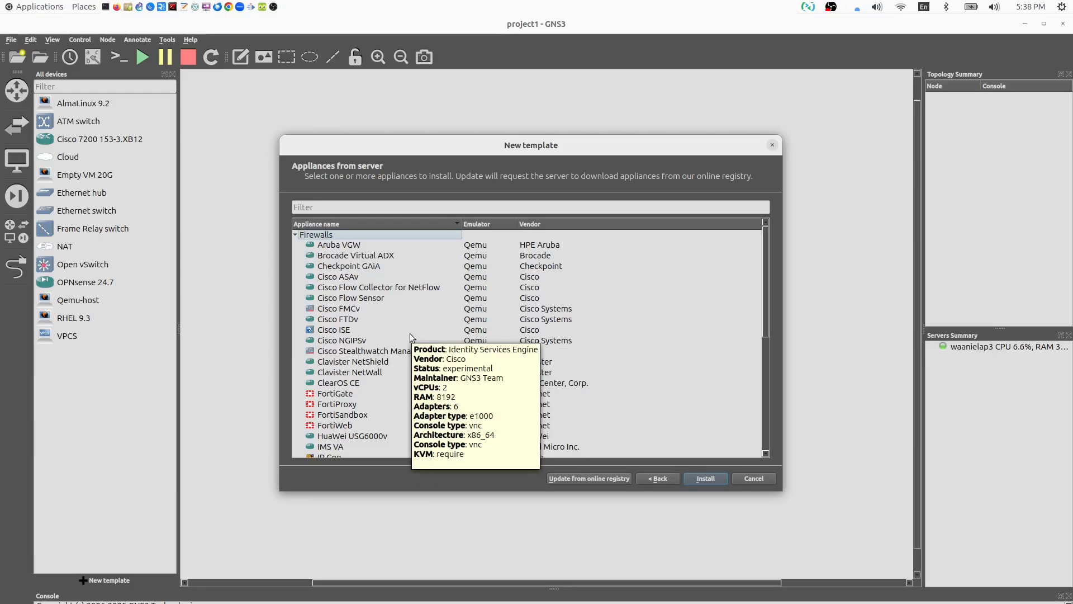
pyautogui.moveTo(332, 397)
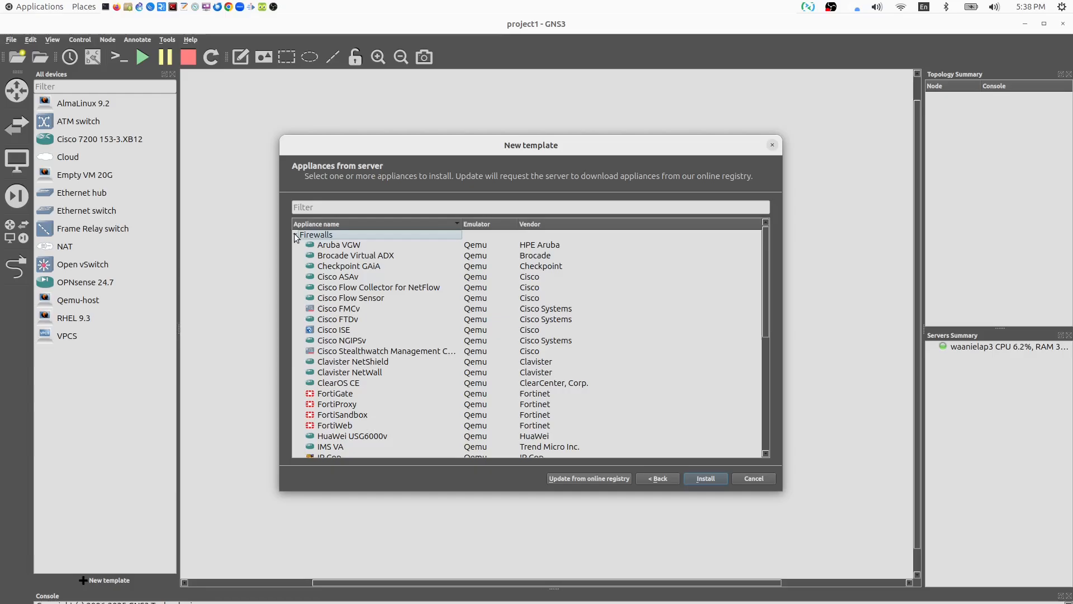
# - Choose the pfSense firewall appliance for installation on the local computer with the /bin/qemu-system-x86_64 (v8.2.2) binary
pyautogui.scroll(-4, 400, 325)
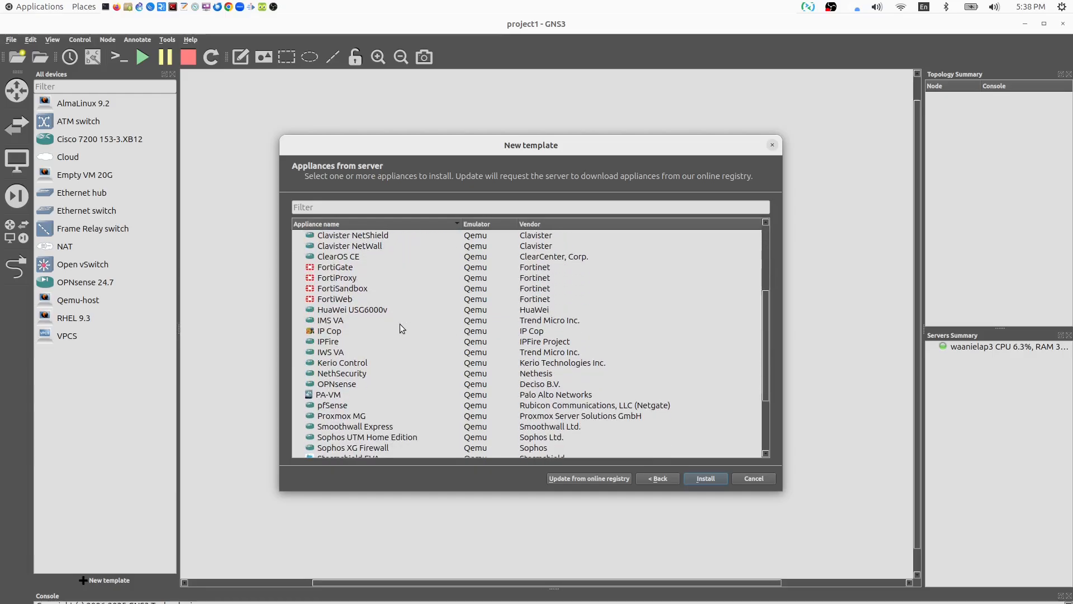
pyautogui.click(341, 384)
pyautogui.click(341, 407)
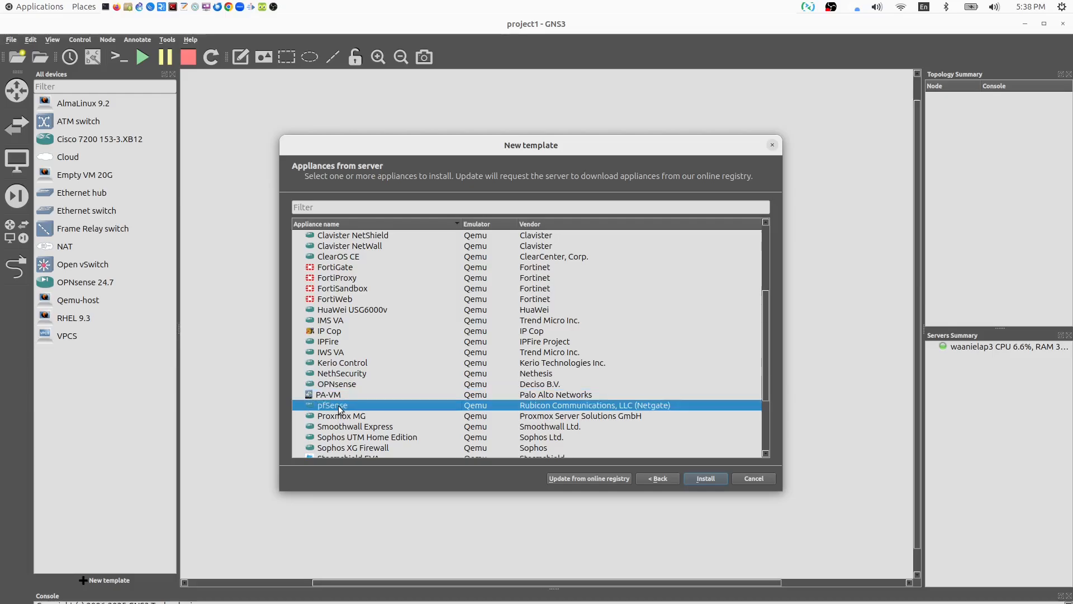
pyautogui.click(695, 480)
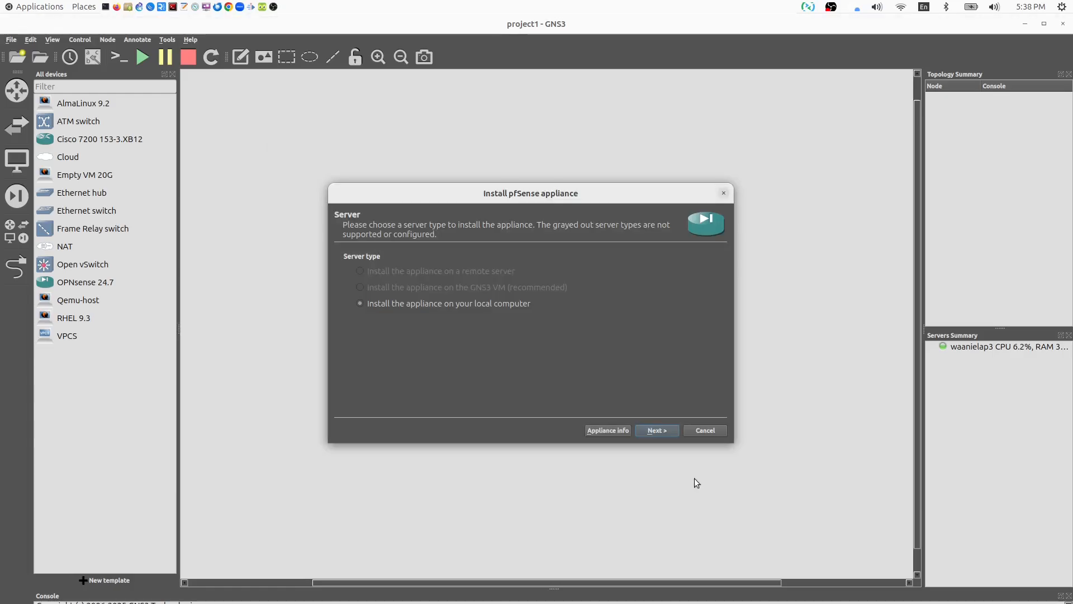
pyautogui.click(648, 429)
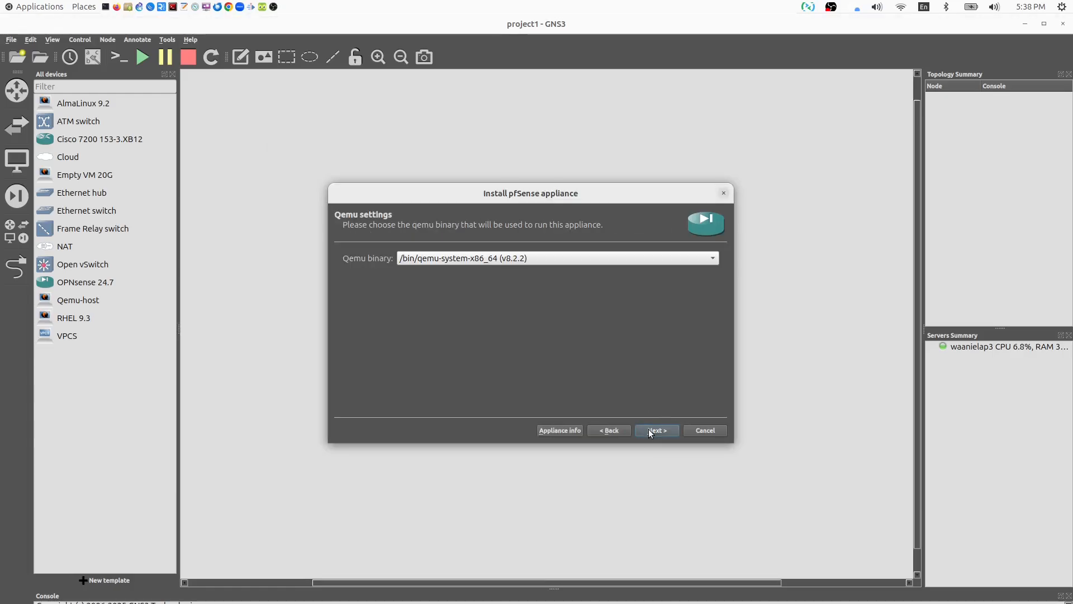
pyautogui.click(652, 431)
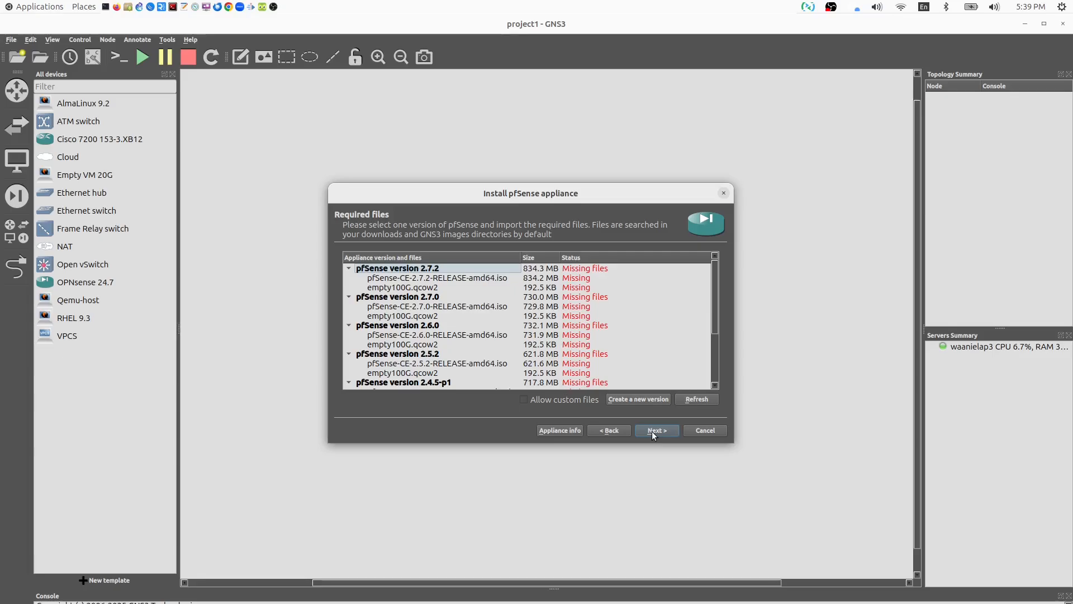
# - Download the empty100G.qcow2 disk file required for pfSense version 2.7.2 and return to the appliance installer
pyautogui.click(441, 285)
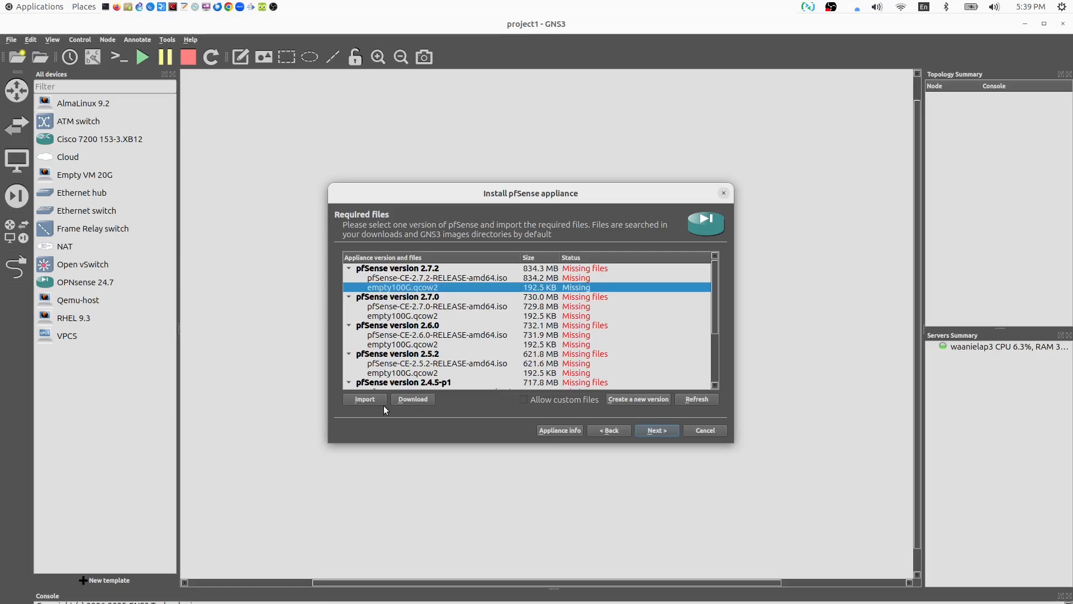
pyautogui.click(402, 398)
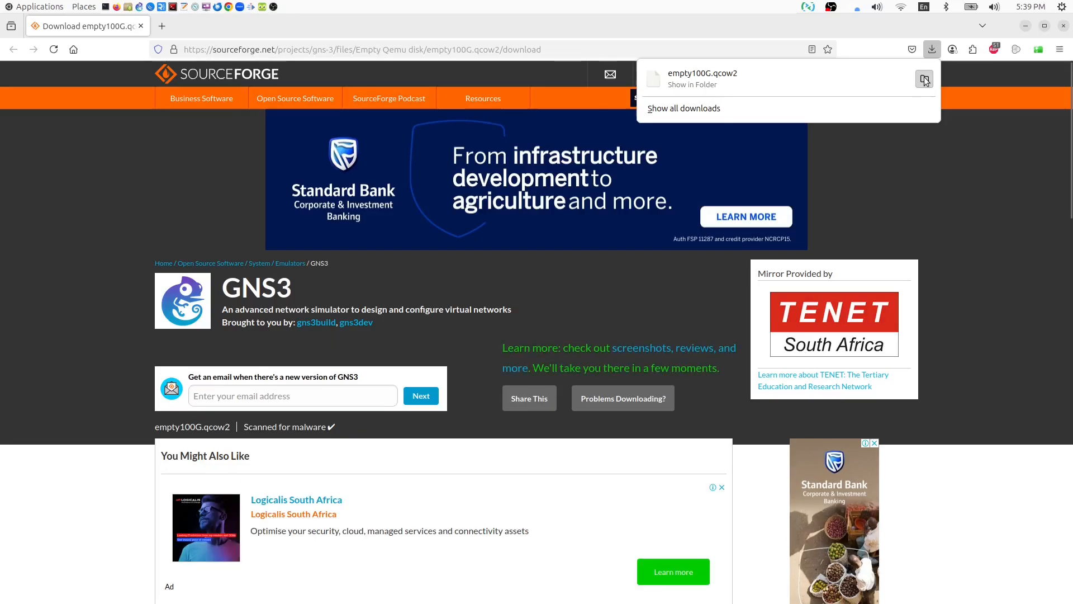
pyautogui.click(1025, 26)
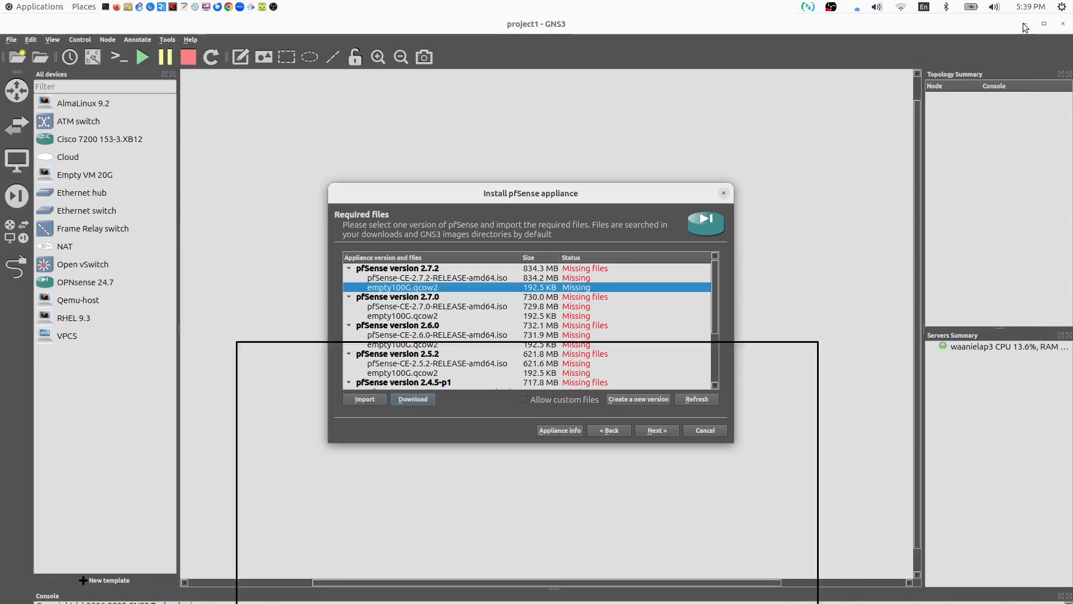
# - Request the pfSense-CE-2.7.2-RELEASE-amd64.iso download and follow the pfSense site's download link to the Netgate Installer page
pyautogui.click(499, 277)
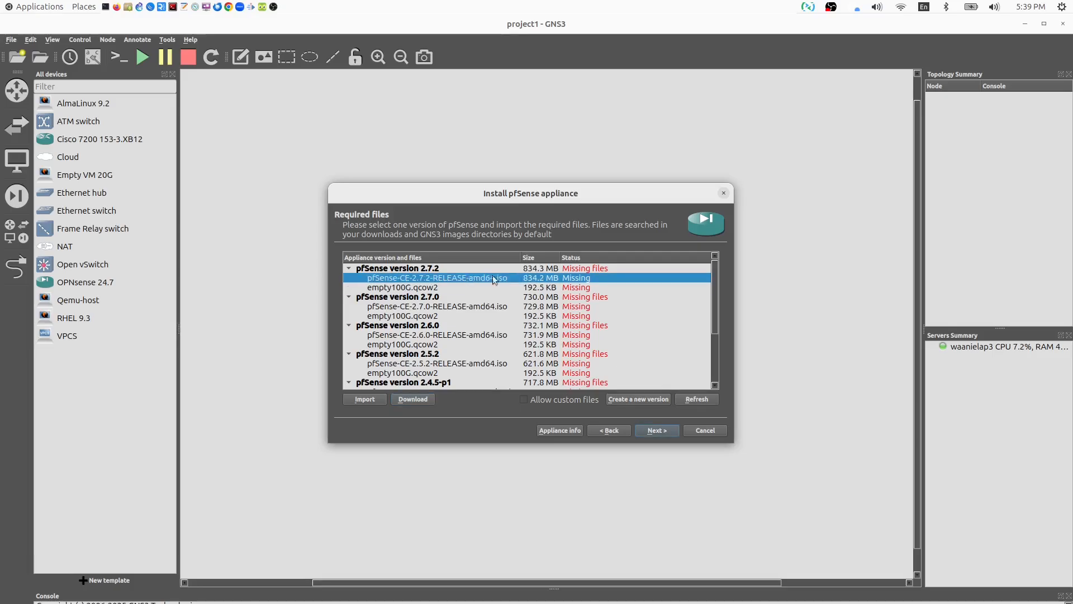
pyautogui.click(413, 399)
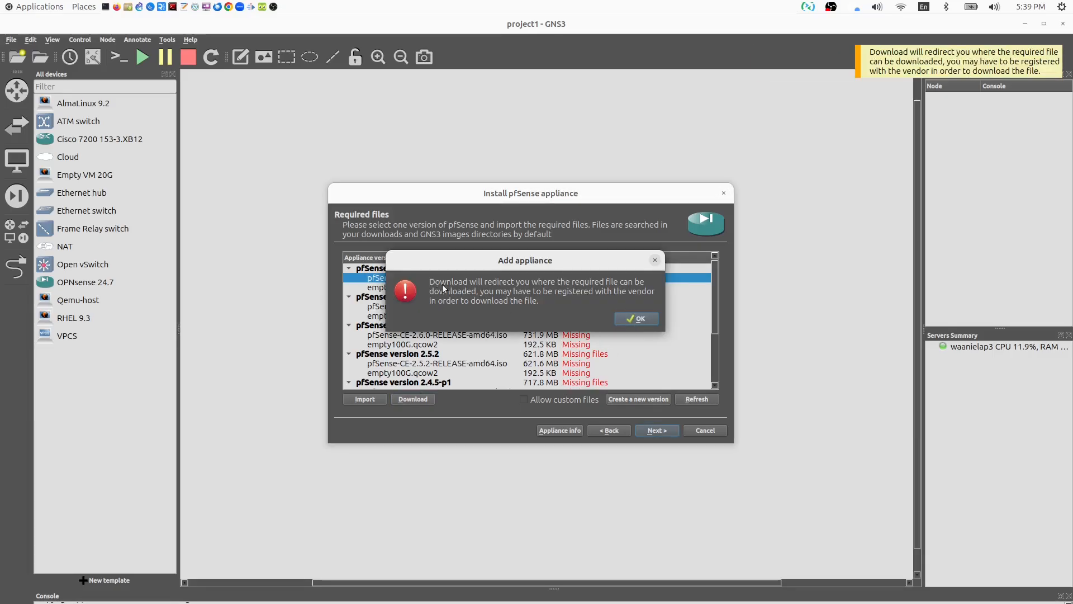
pyautogui.click(640, 322)
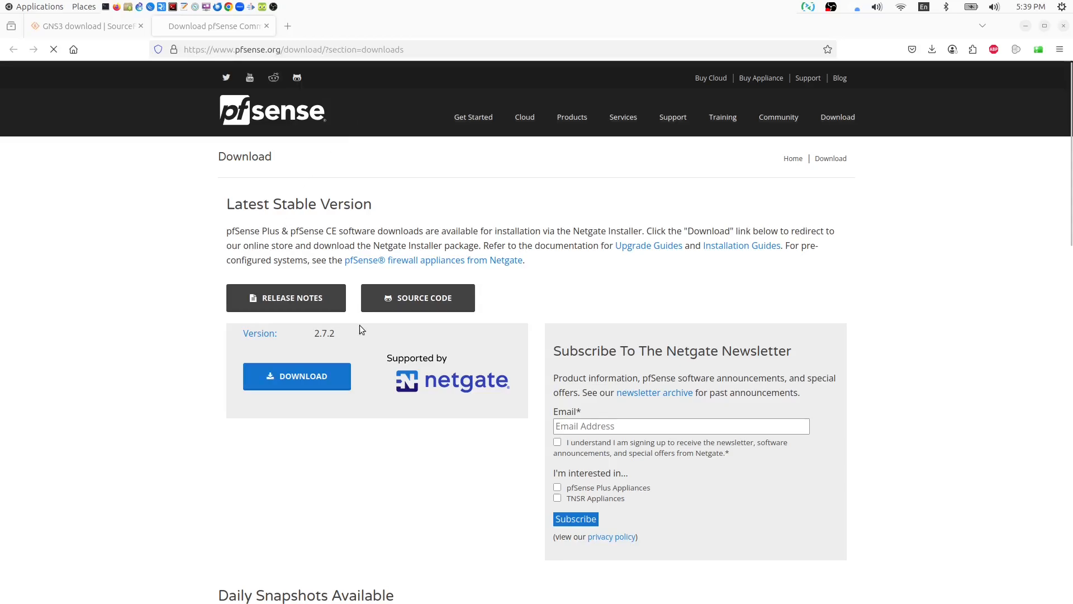
pyautogui.click(295, 378)
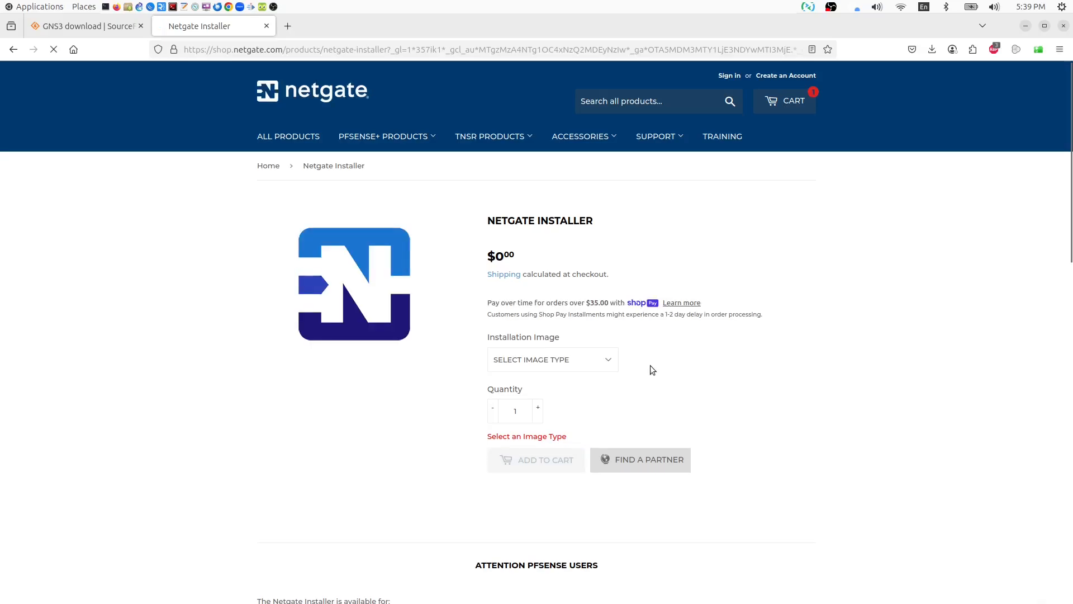
# - Select the AMD64 ISO IPMI/Virtual Machines installation image and add the Netgate Installer to the cart
pyautogui.click(593, 364)
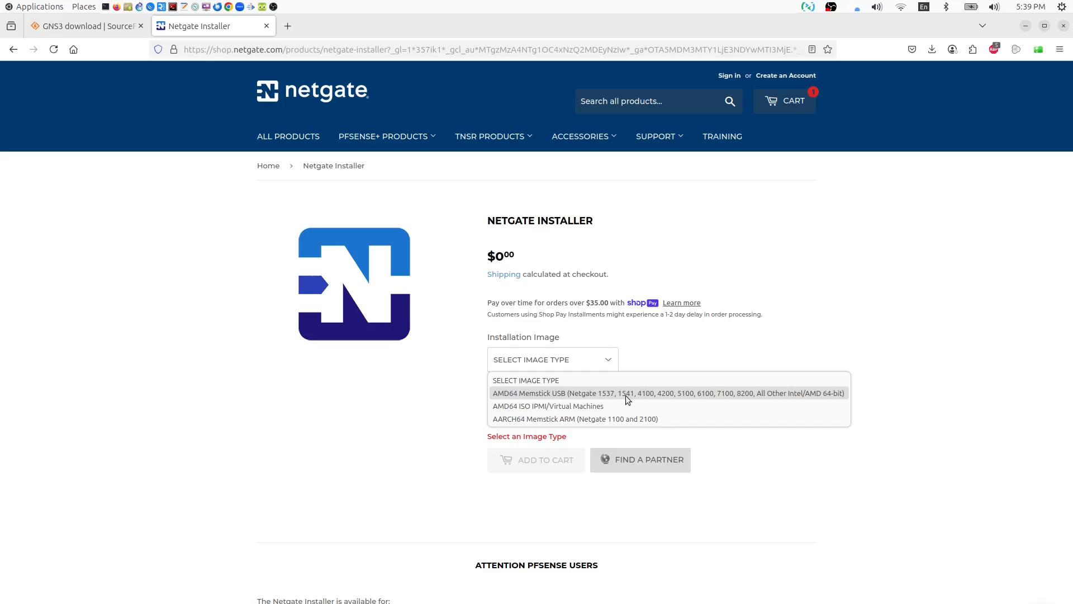
pyautogui.click(595, 411)
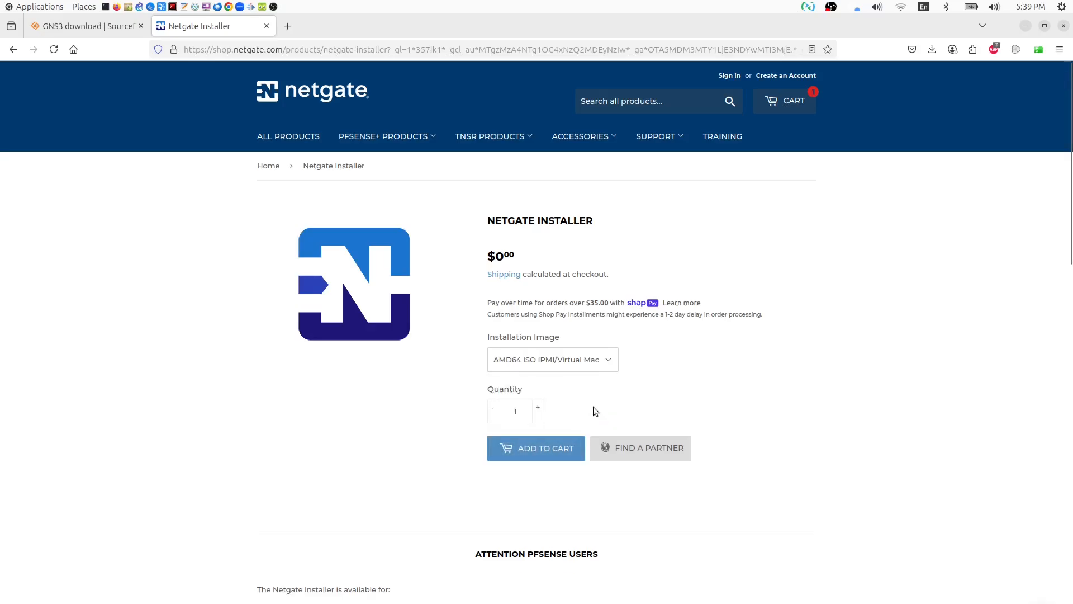
pyautogui.click(609, 363)
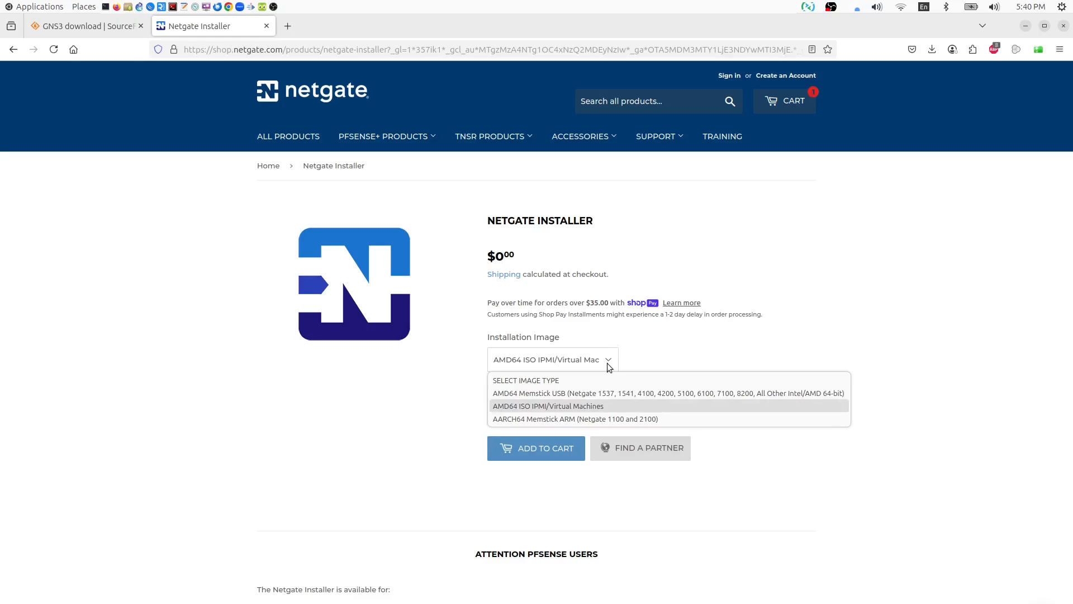
pyautogui.click(565, 406)
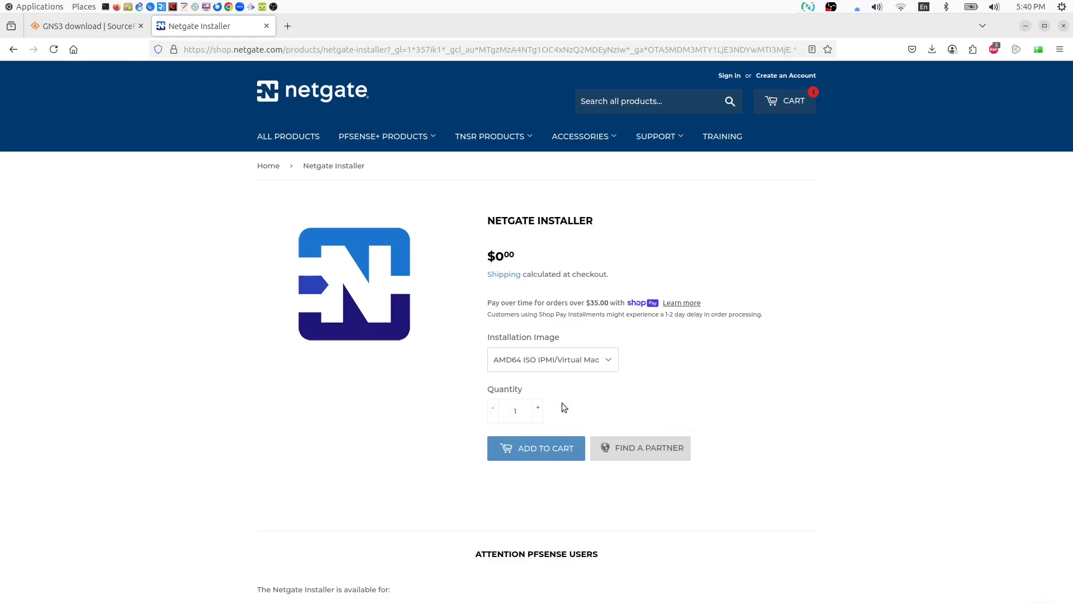
pyautogui.click(545, 449)
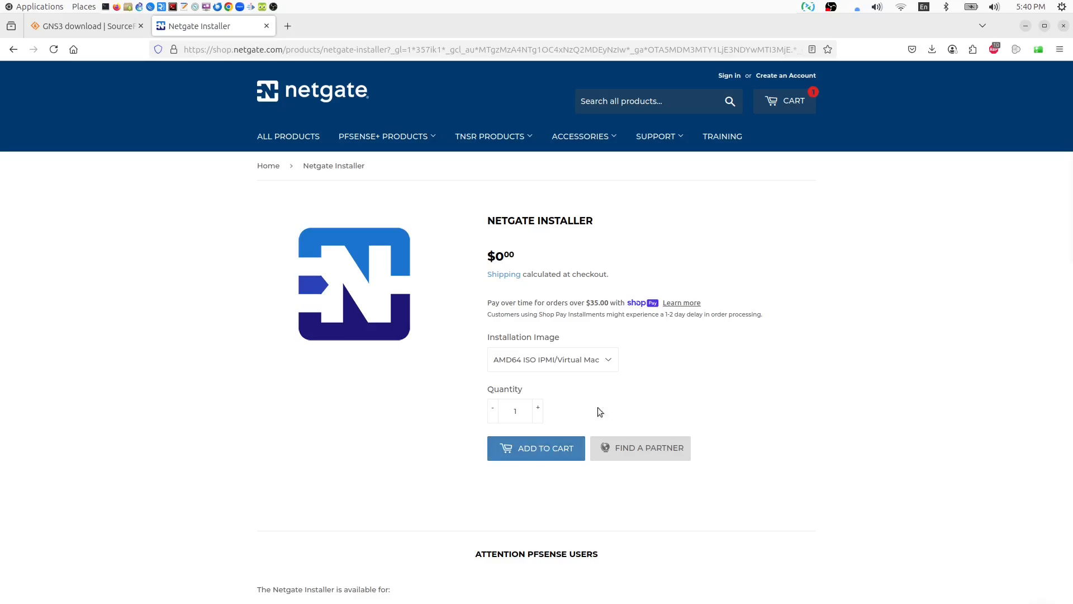
pyautogui.click(537, 451)
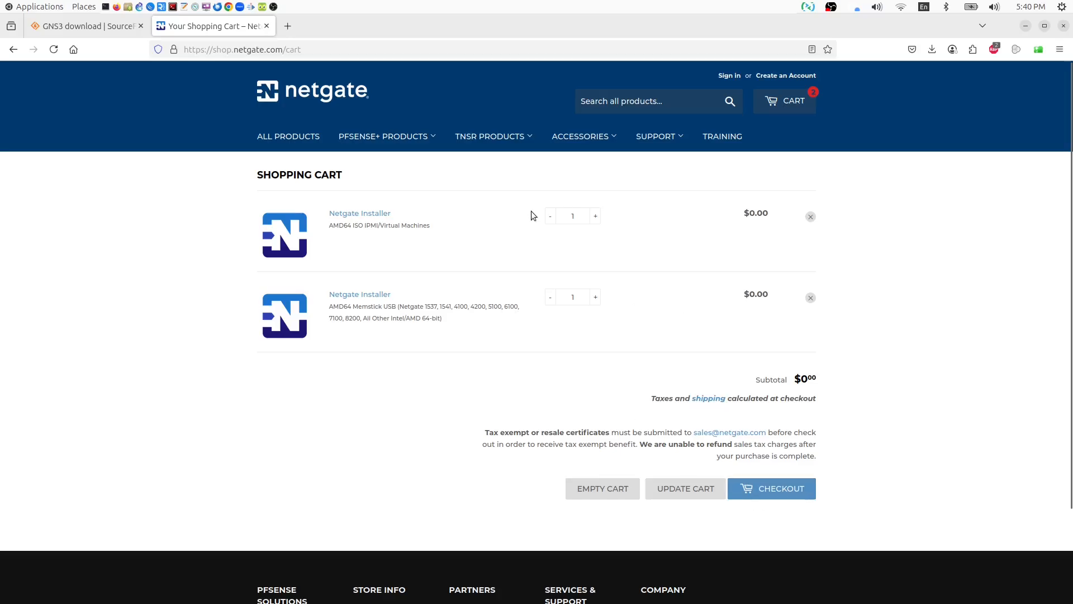
# - Remove the AMD64 Memstick USB installer from the cart, proceed to checkout, and switch back to GNS3 at the account login page
pyautogui.click(810, 299)
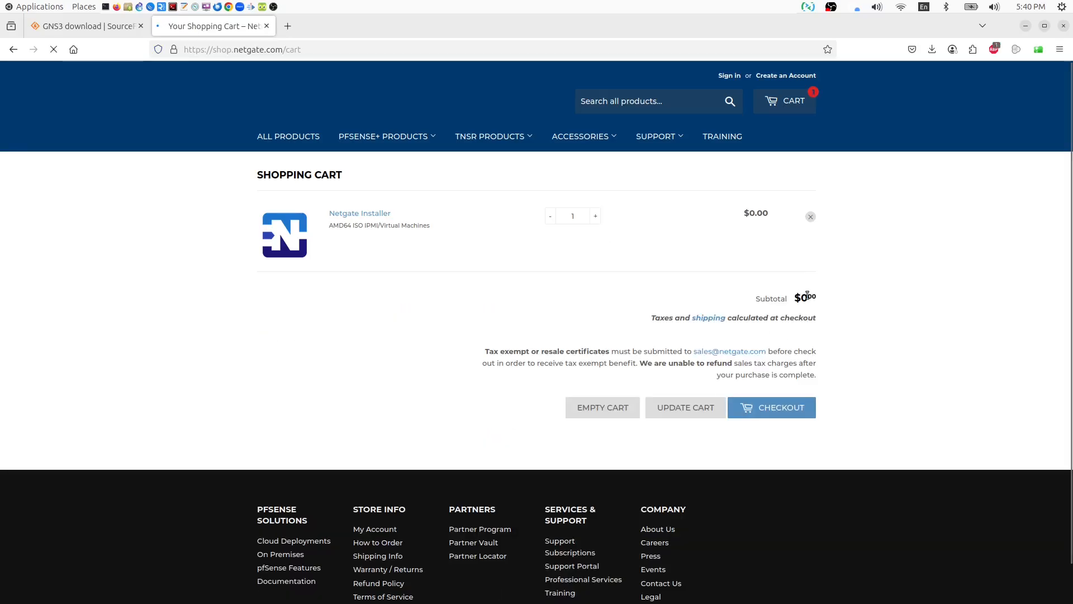
pyautogui.click(792, 407)
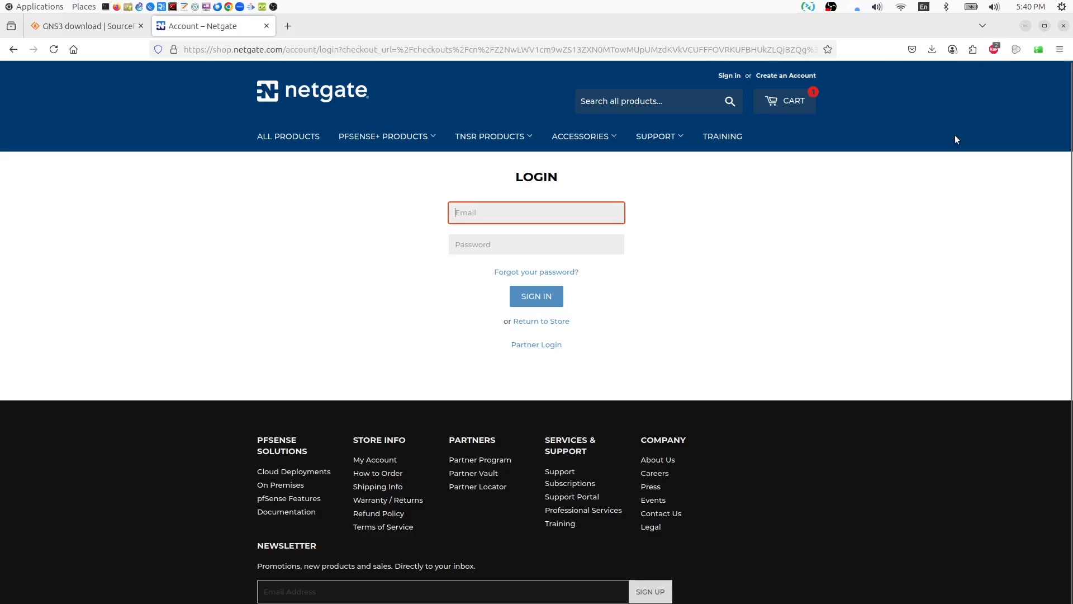
pyautogui.click(1026, 26)
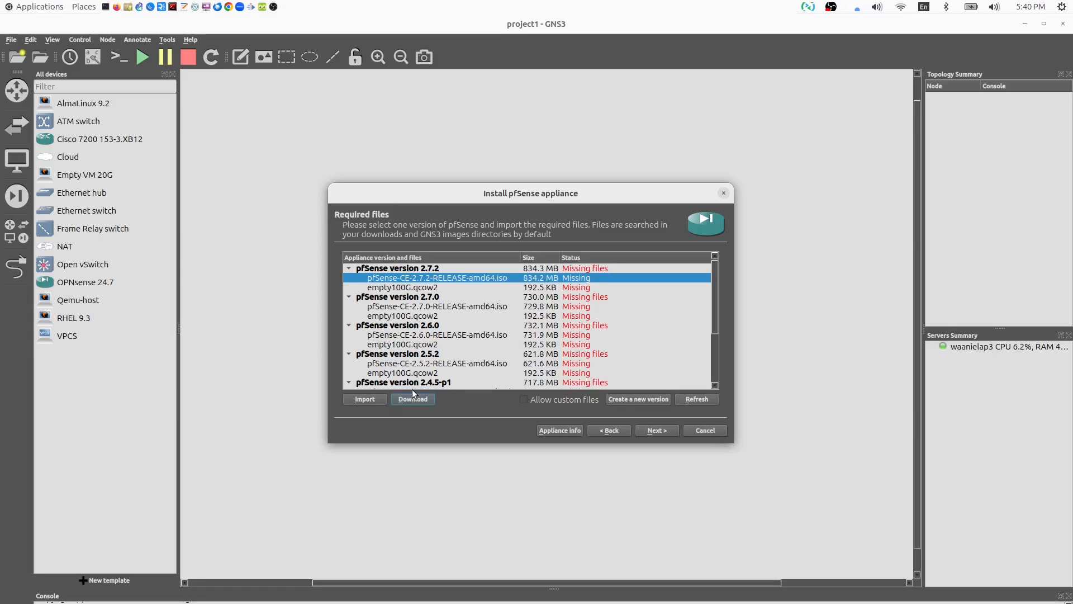
# - Import empty100G.qcow2 from the Downloads folder into the pfSense appliance and accept the file despite the checksum mismatch
pyautogui.click(353, 398)
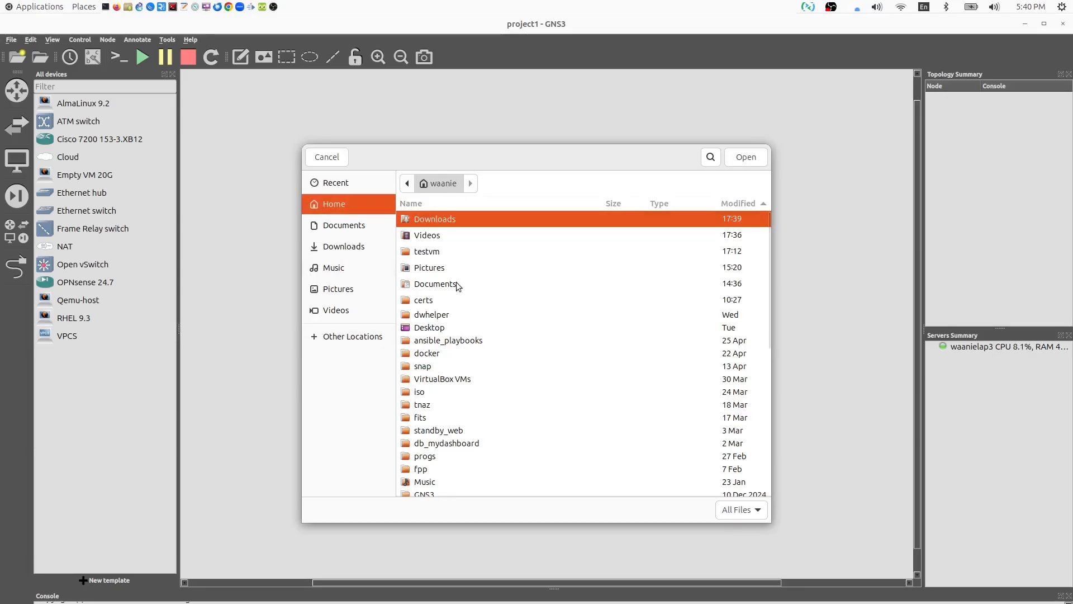
pyautogui.doubleClick(424, 223)
pyautogui.scroll(-5, 492, 350)
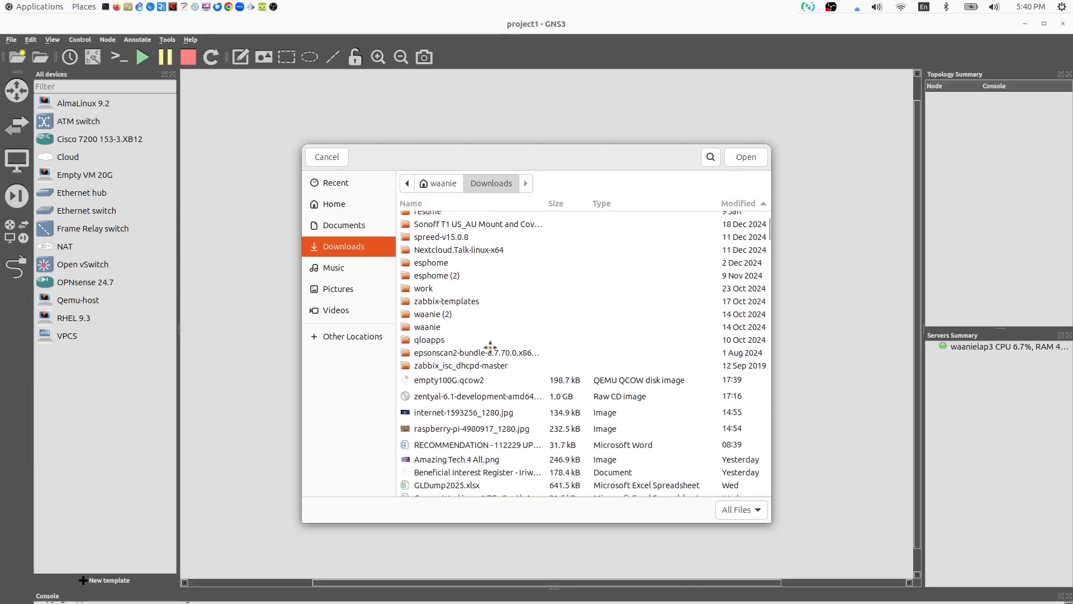
pyautogui.click(454, 370)
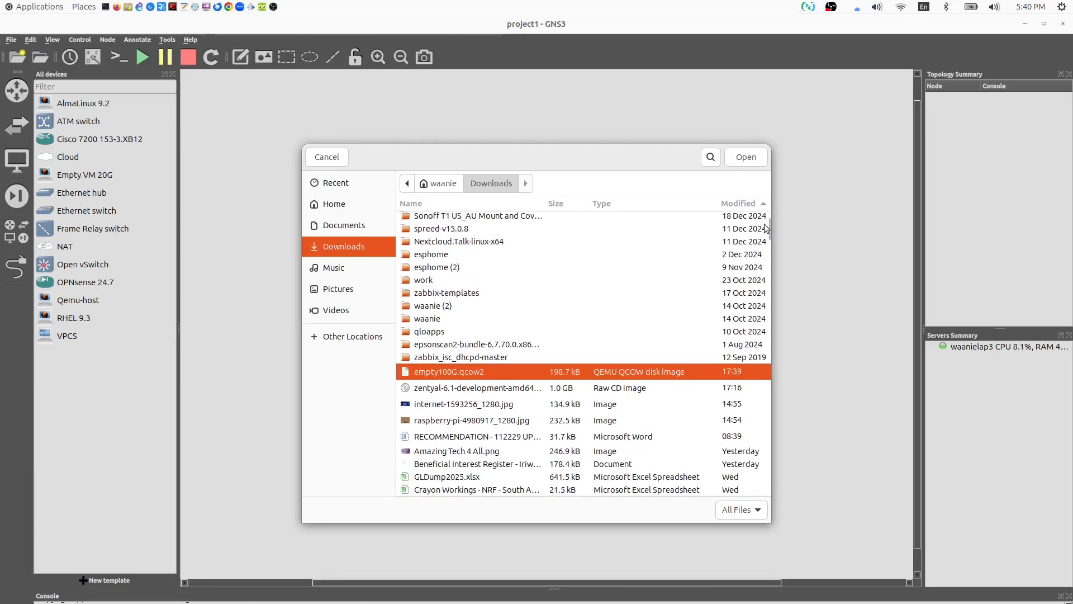
pyautogui.click(746, 156)
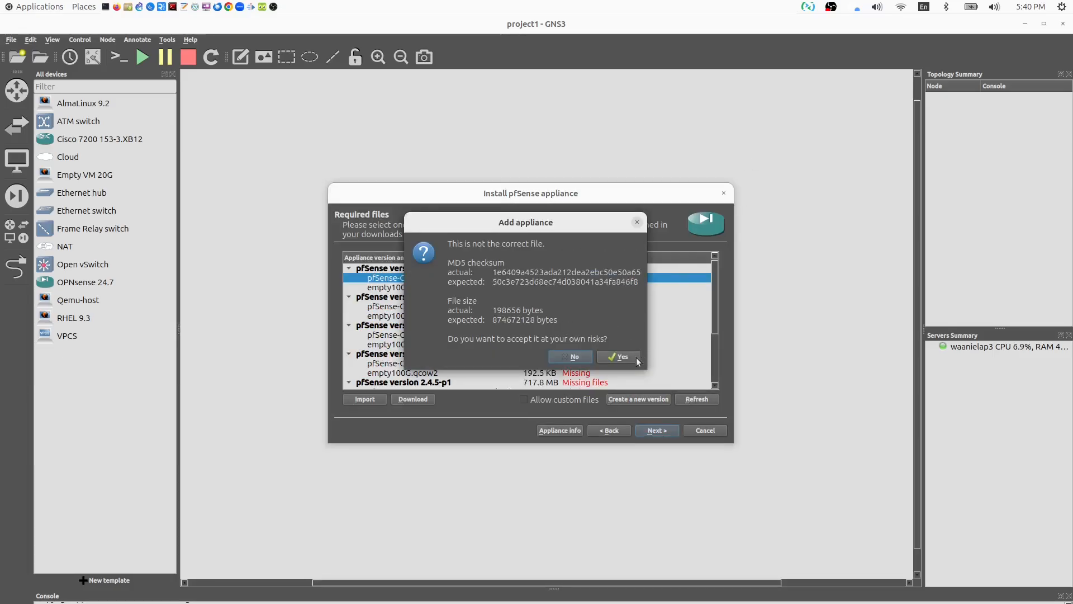
pyautogui.click(636, 358)
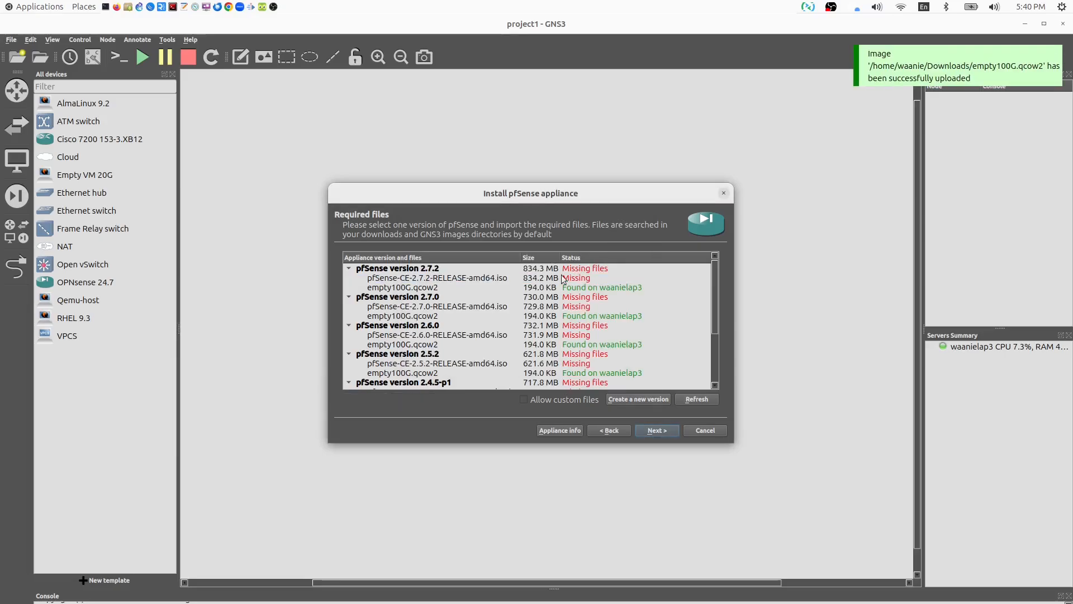
# - Check the required-file status of the listed pfSense versions and cancel the appliance installation
pyautogui.scroll(-3, 585, 364)
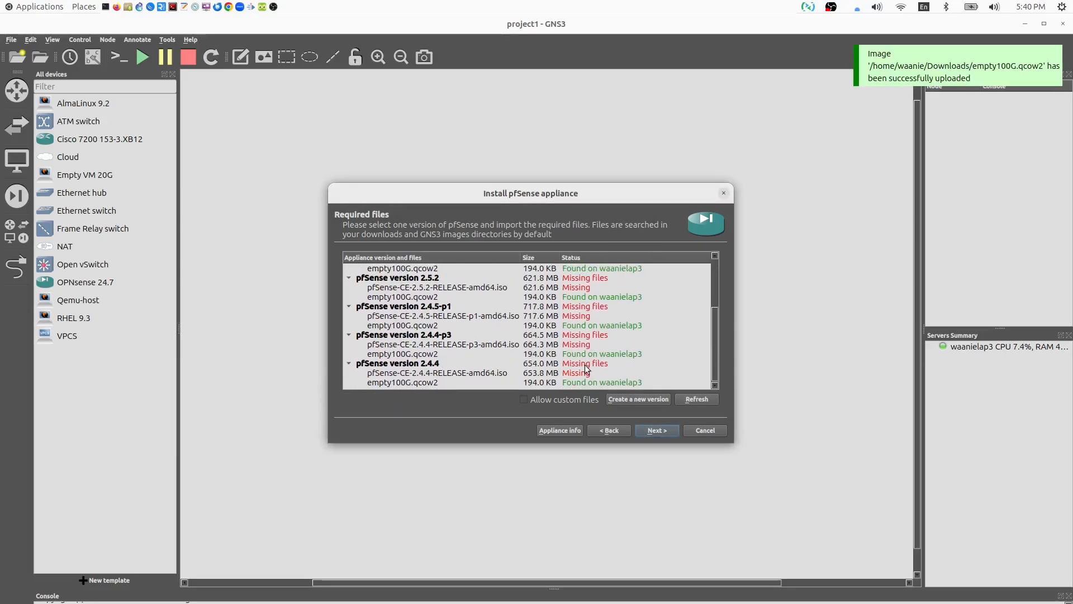
pyautogui.scroll(3, 585, 364)
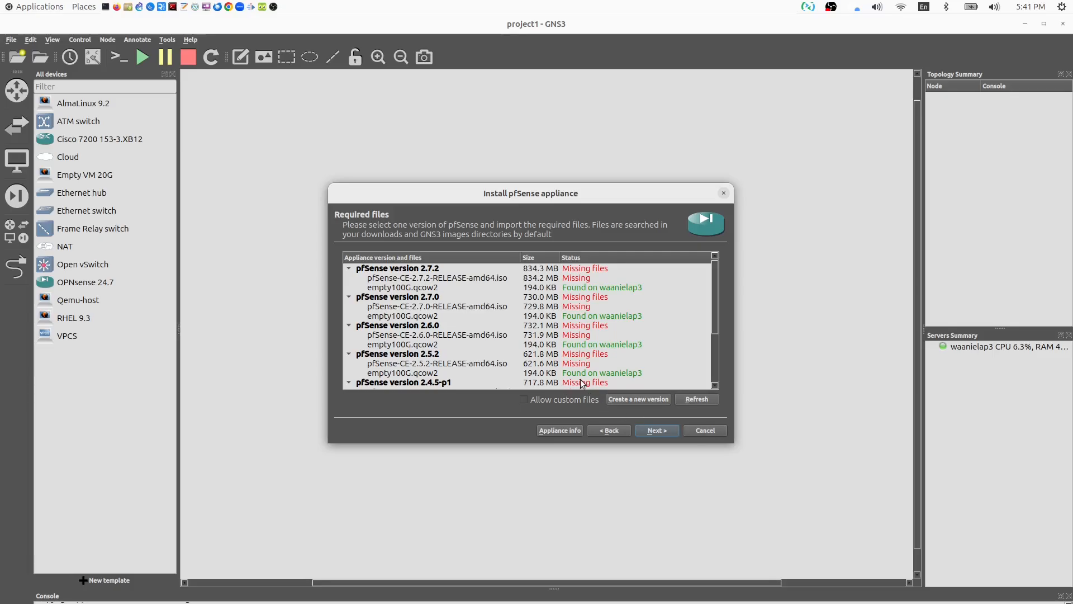
pyautogui.click(705, 431)
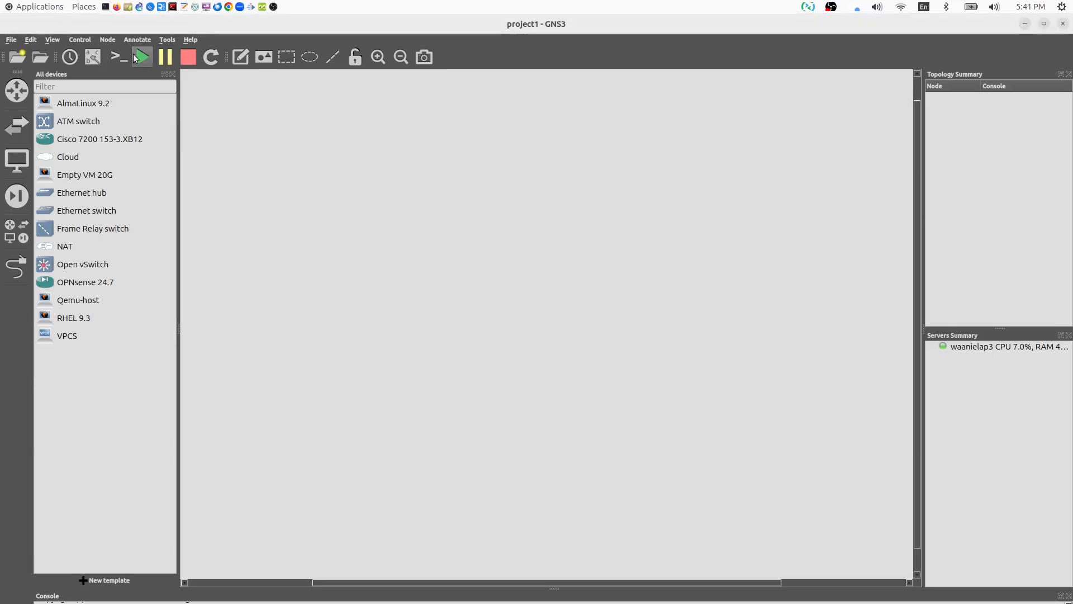
# - Add an Empty VM 20G node to the upper middle of the workspace and change its hostname to test-server1
pyautogui.click(84, 178)
pyautogui.moveTo(83, 176); pyautogui.dragTo(498, 202)
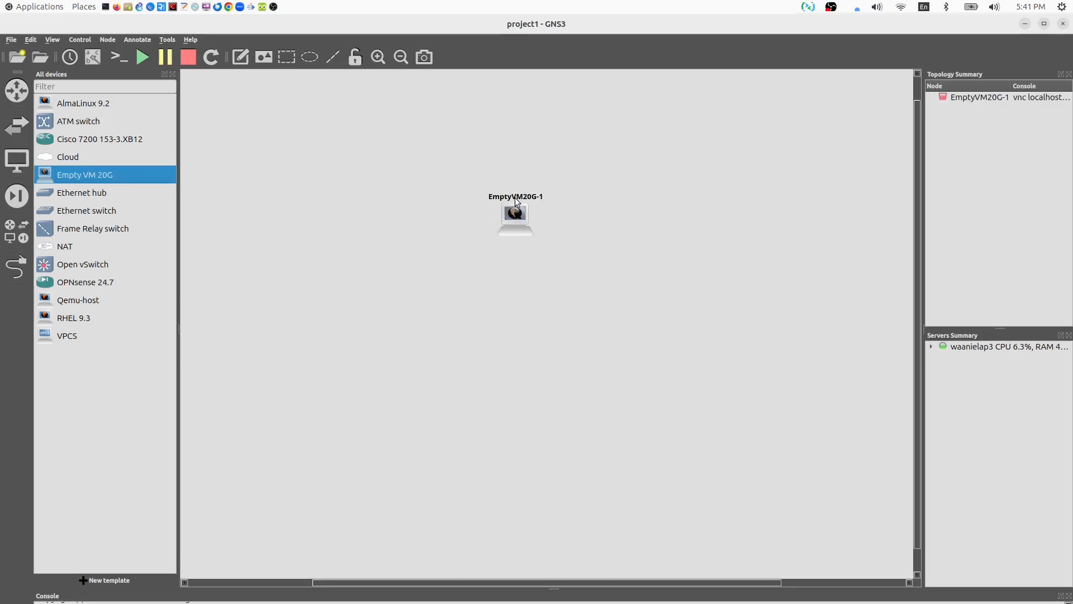
pyautogui.doubleClick(514, 196)
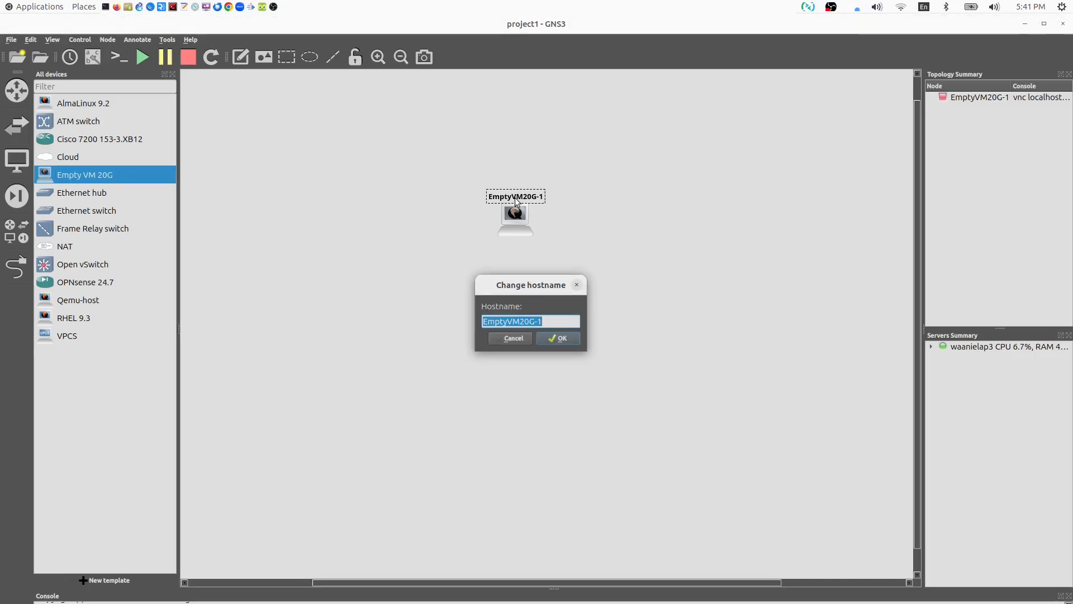
pyautogui.write('test-se')
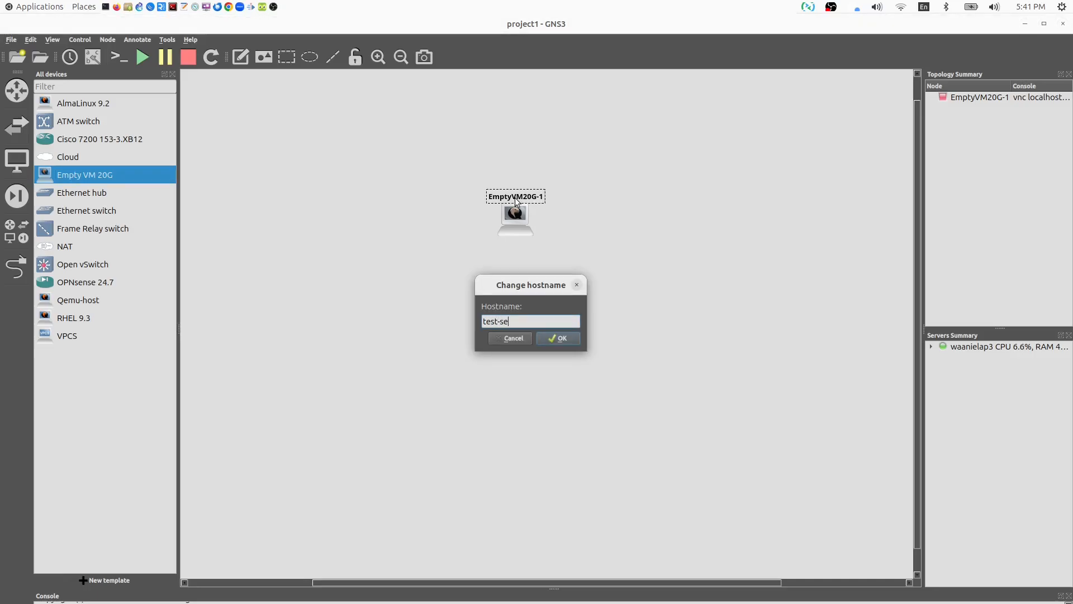
pyautogui.write('rver1')
pyautogui.click(559, 337)
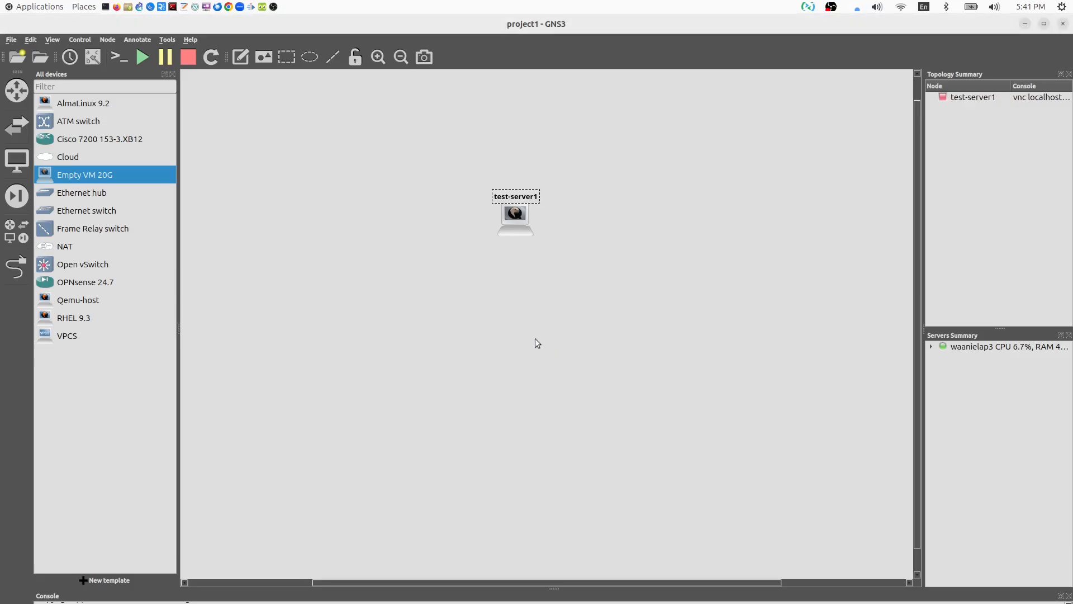
# - Place an Ethernet switch below test-server1 and a NAT node to the right of the server in the workspace
pyautogui.click(87, 216)
pyautogui.moveTo(87, 216); pyautogui.dragTo(578, 317)
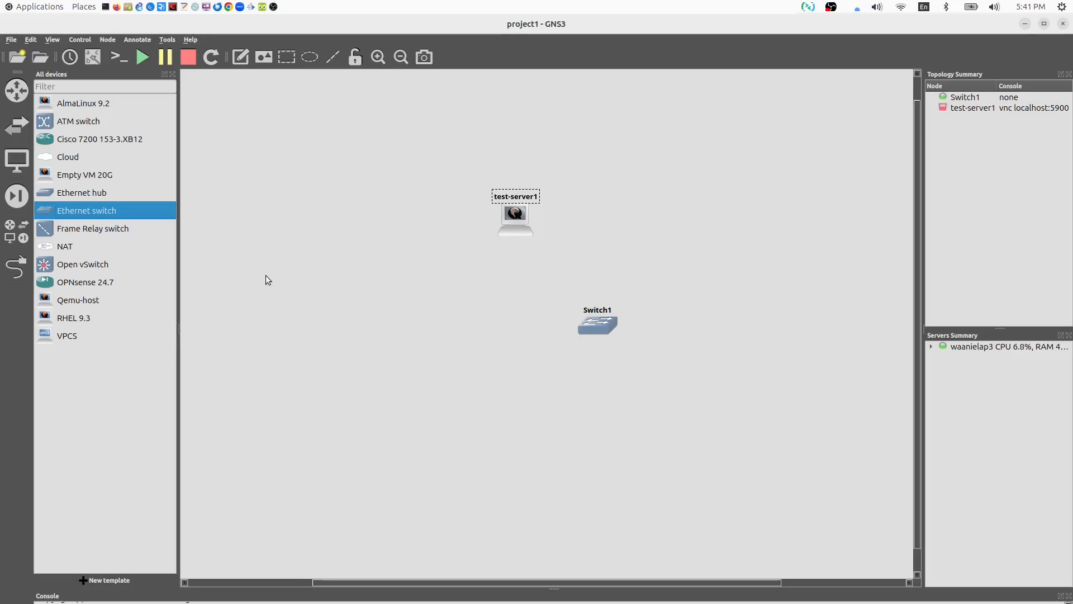
pyautogui.click(67, 248)
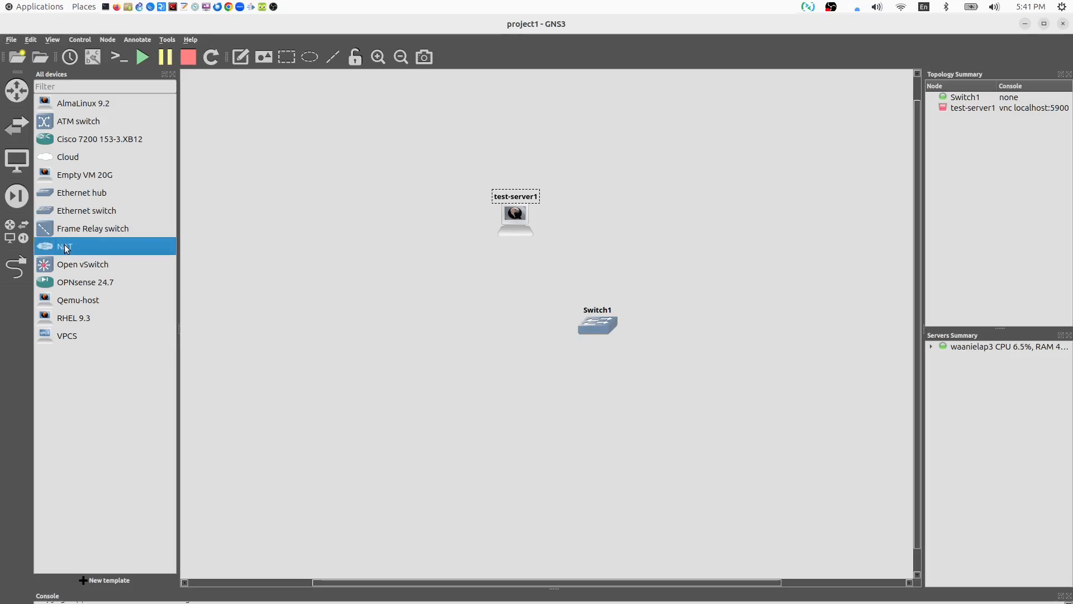
pyautogui.click(761, 213)
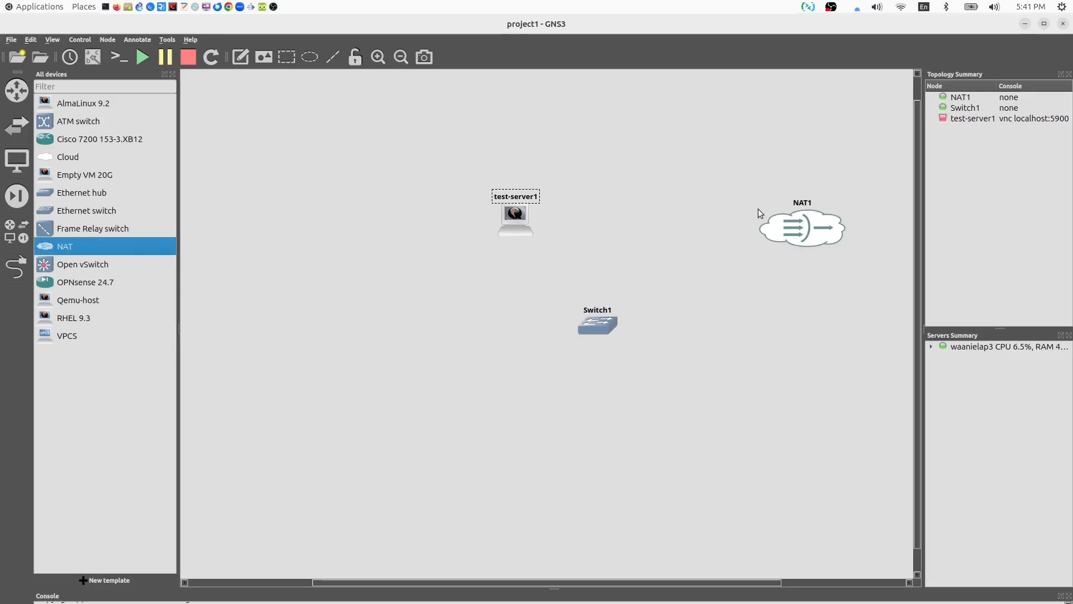
# - Link Ethernet0 of Switch1 to the NAT1 node
pyautogui.click(20, 275)
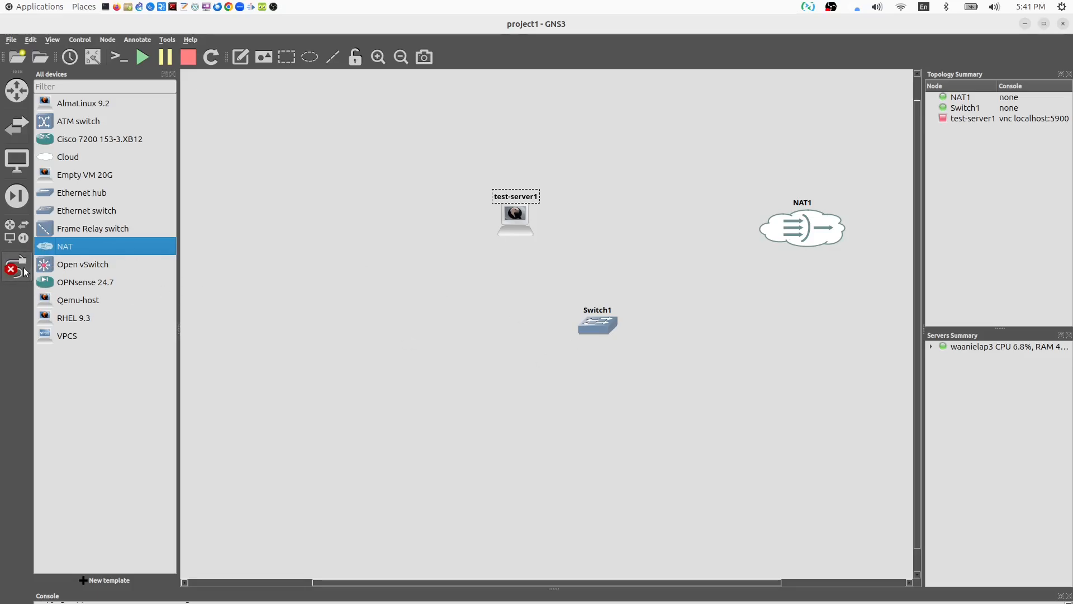
pyautogui.click(601, 323)
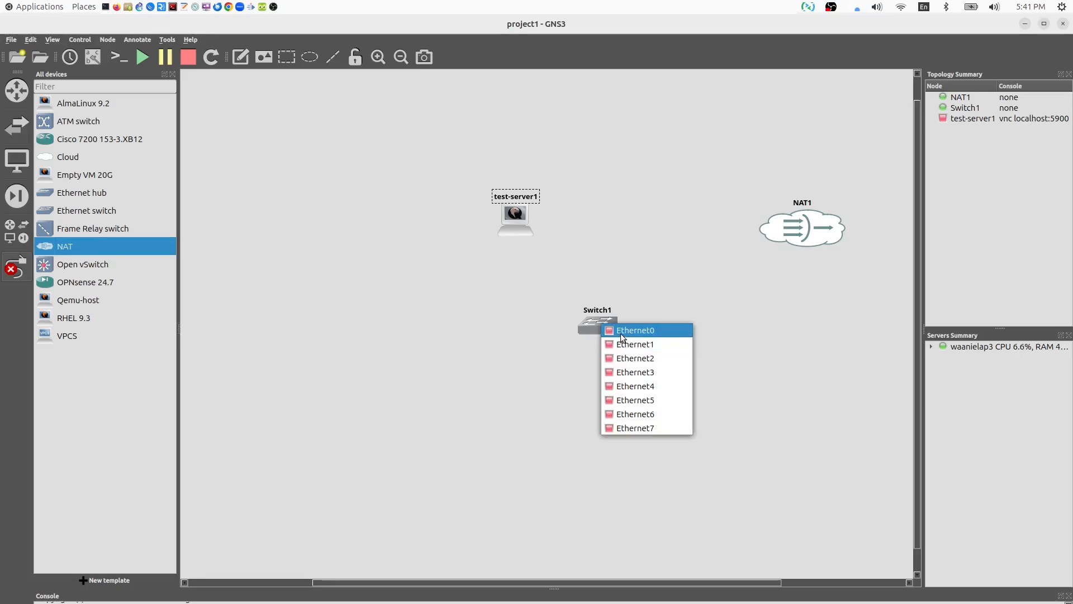
pyautogui.click(622, 331)
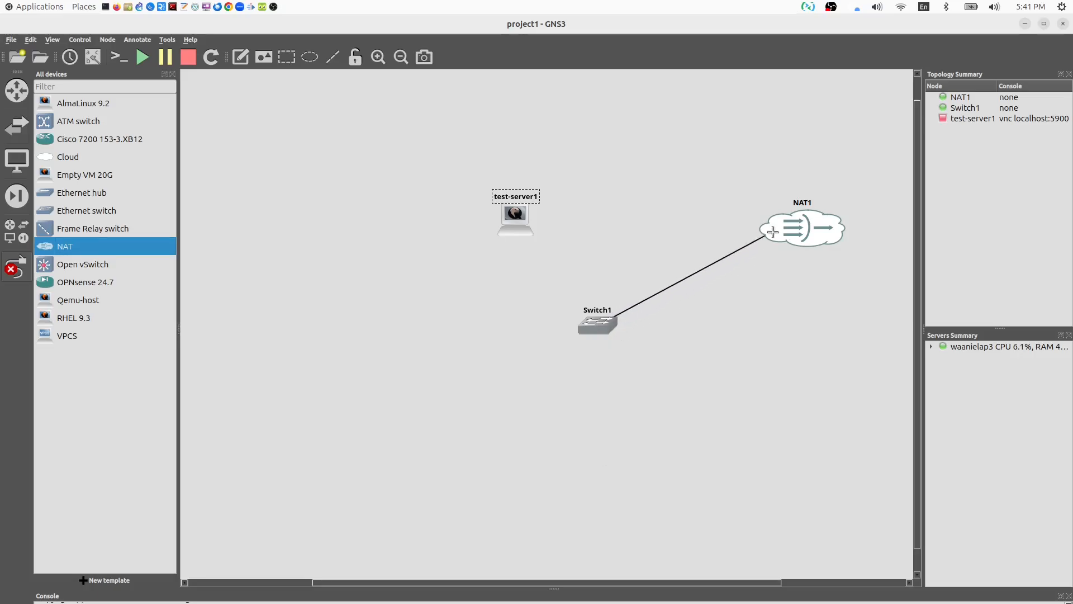
pyautogui.click(803, 227)
pyautogui.click(818, 235)
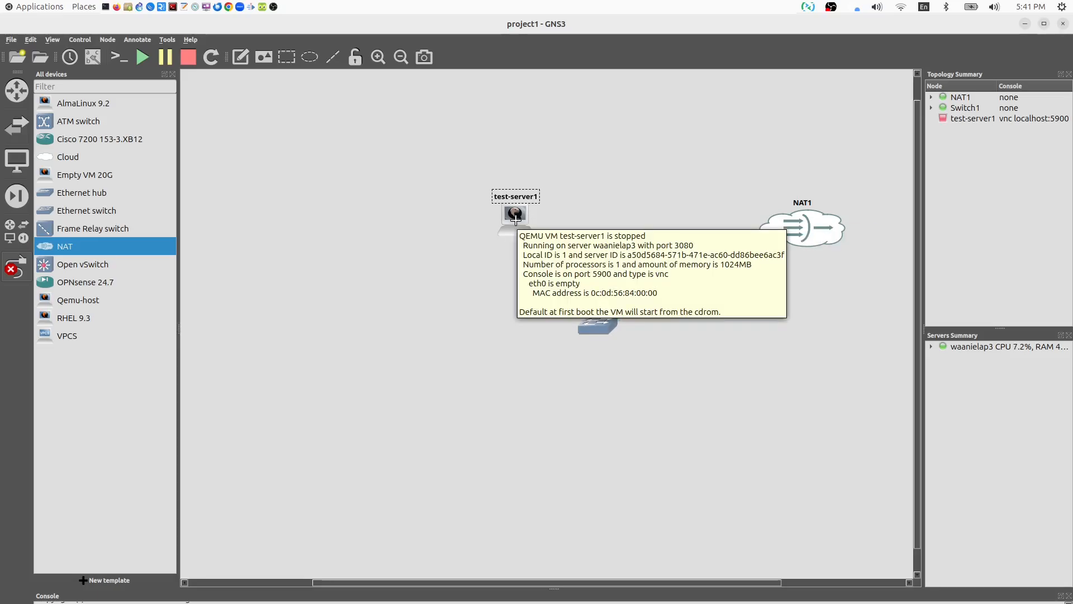
# - Link eth0 of test-server1 to Ethernet1 of Switch1
pyautogui.click(515, 220)
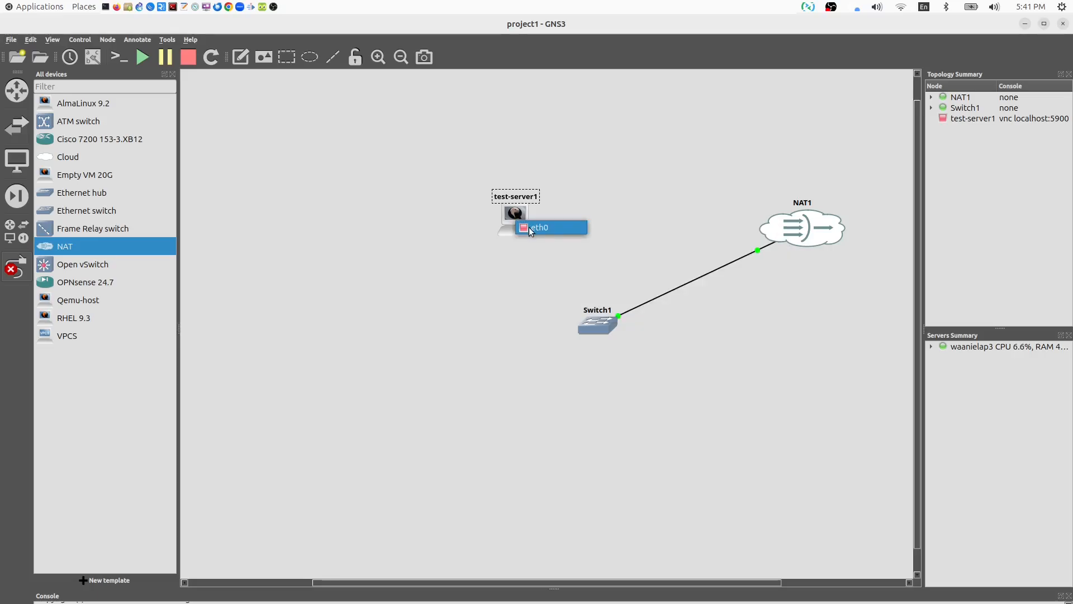
pyautogui.click(531, 229)
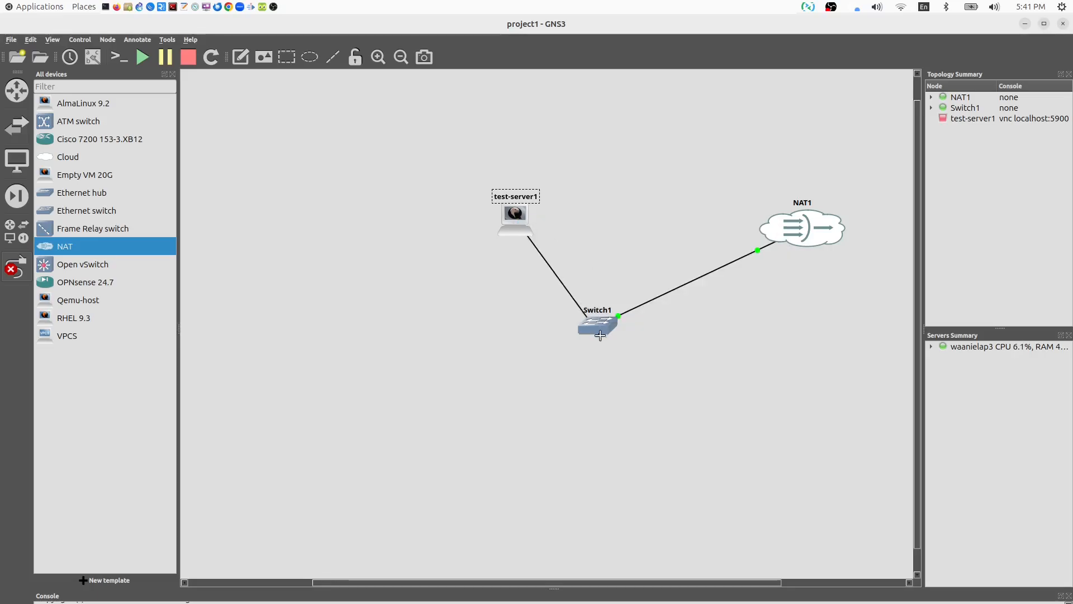
pyautogui.click(598, 321)
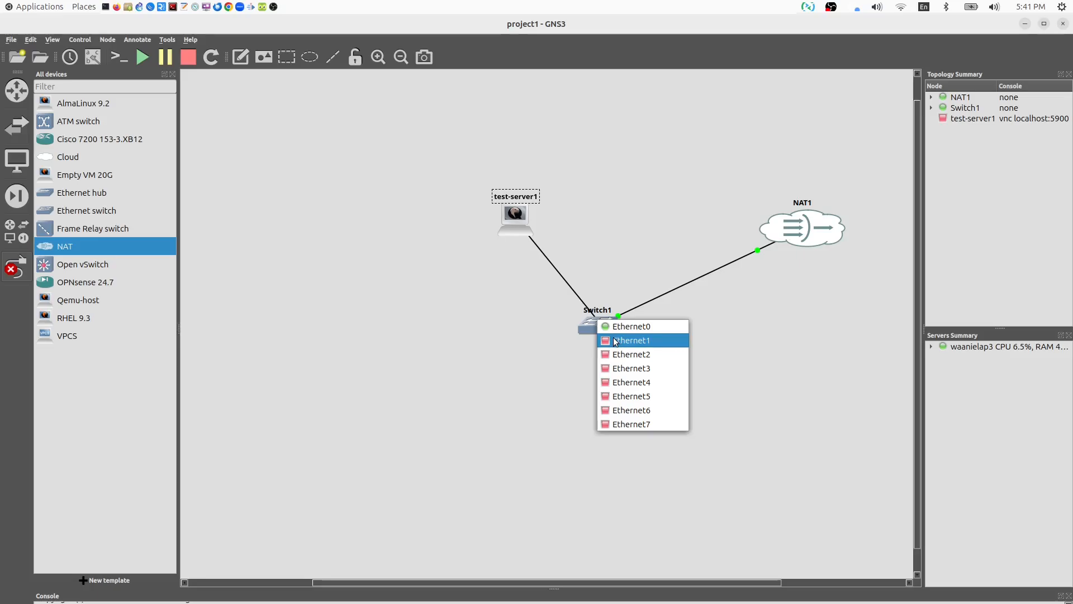
pyautogui.click(615, 340)
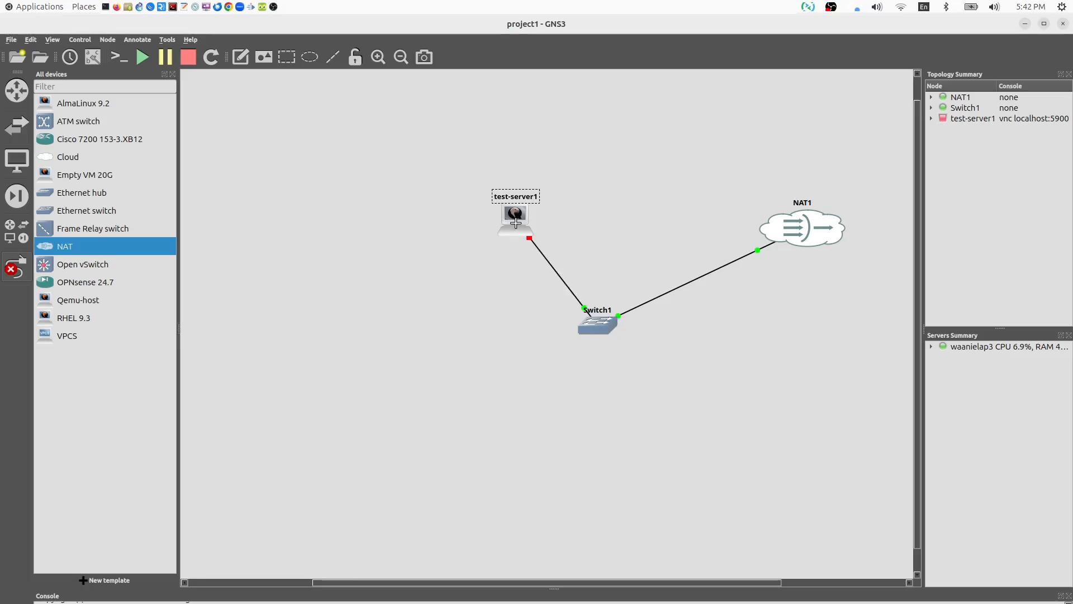
# - Configure test-server1 with 4096 MB of RAM, 2 vCPUs and the spice console type
pyautogui.rightClick(515, 223)
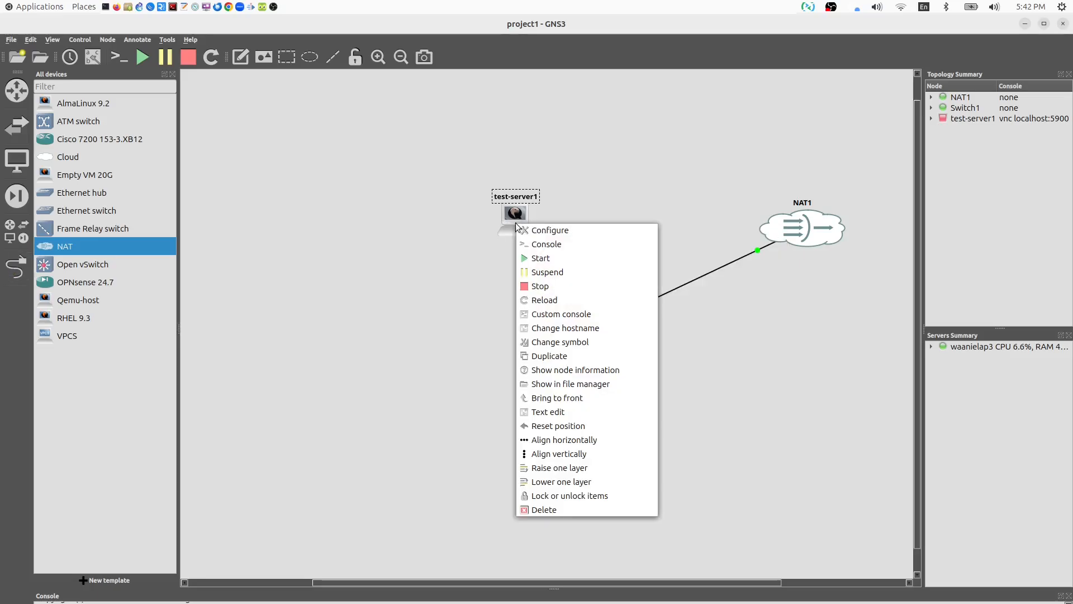
pyautogui.click(535, 229)
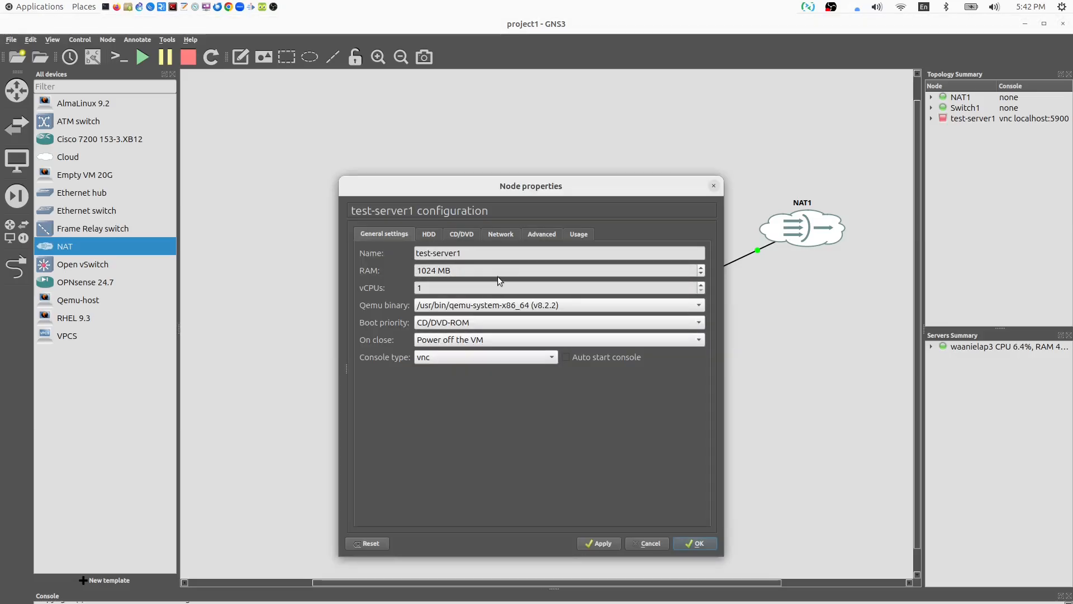
pyautogui.click(701, 268)
pyautogui.click(701, 268)
pyautogui.click(701, 268)
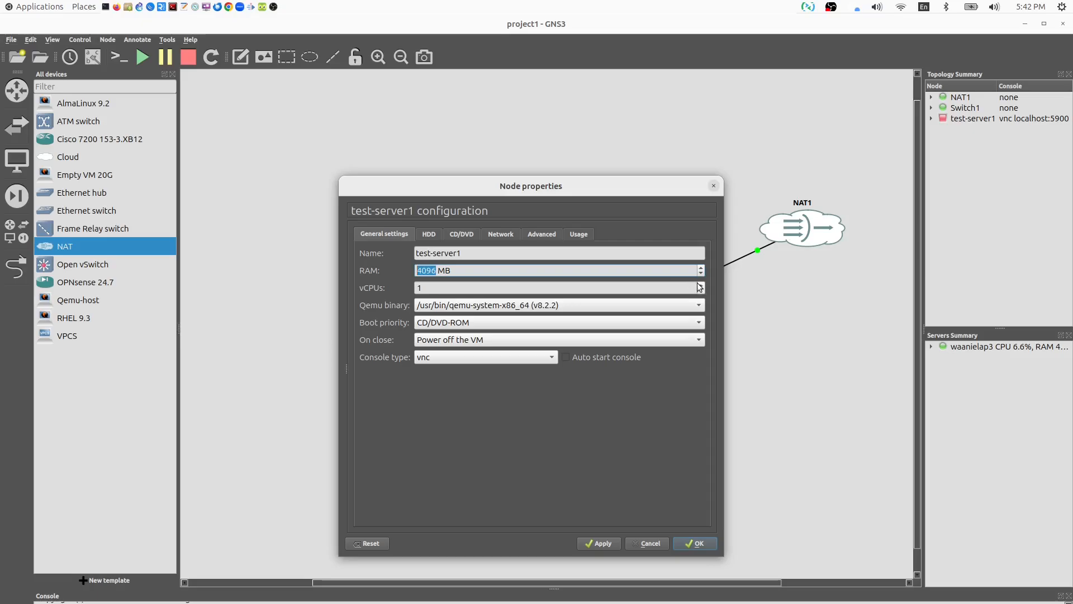
pyautogui.click(701, 285)
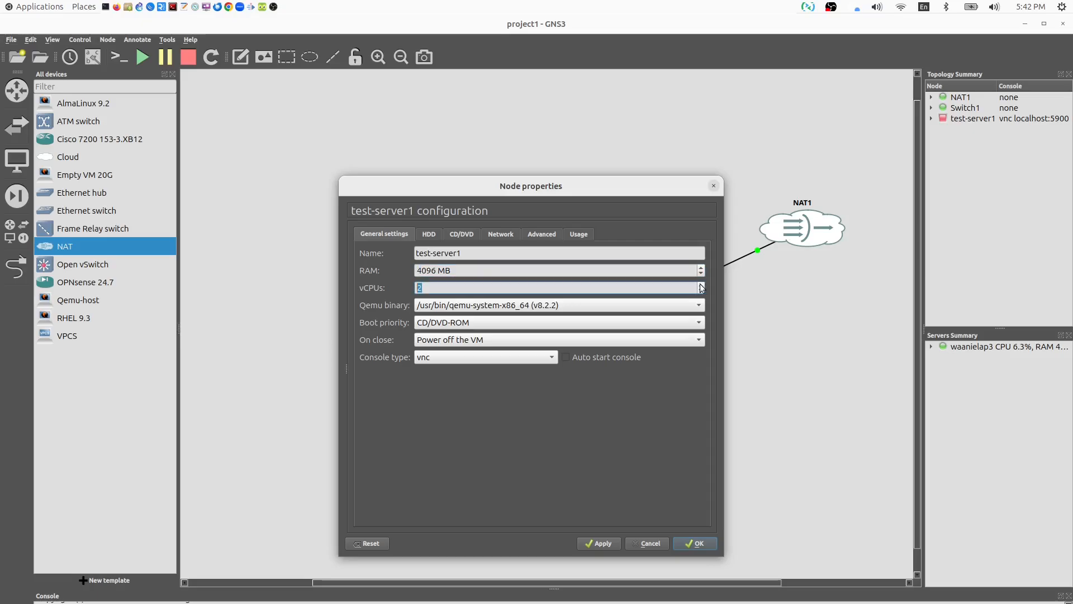
pyautogui.click(439, 358)
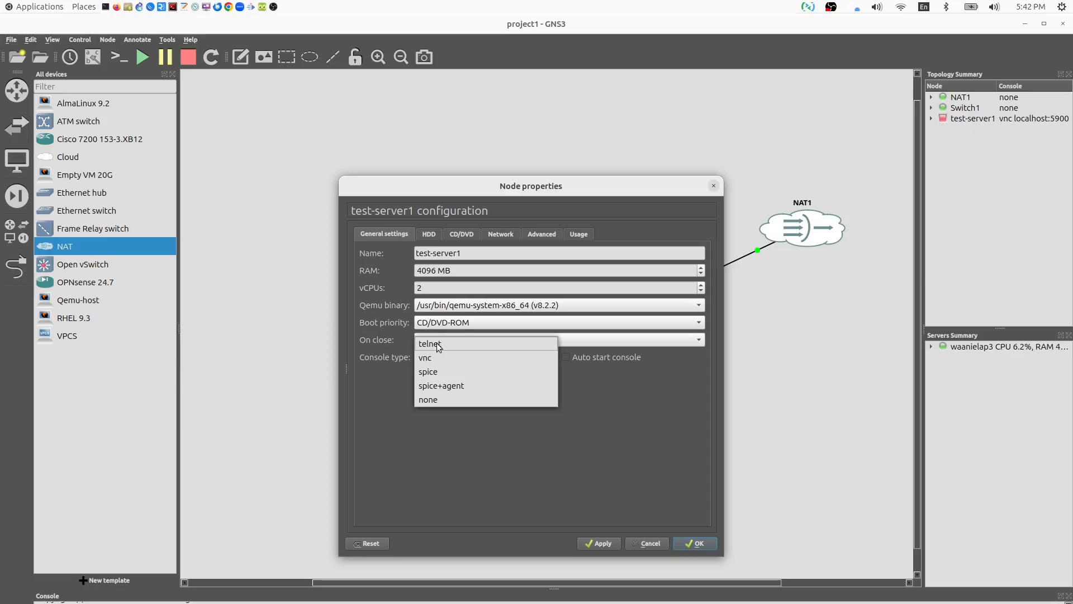
pyautogui.click(437, 372)
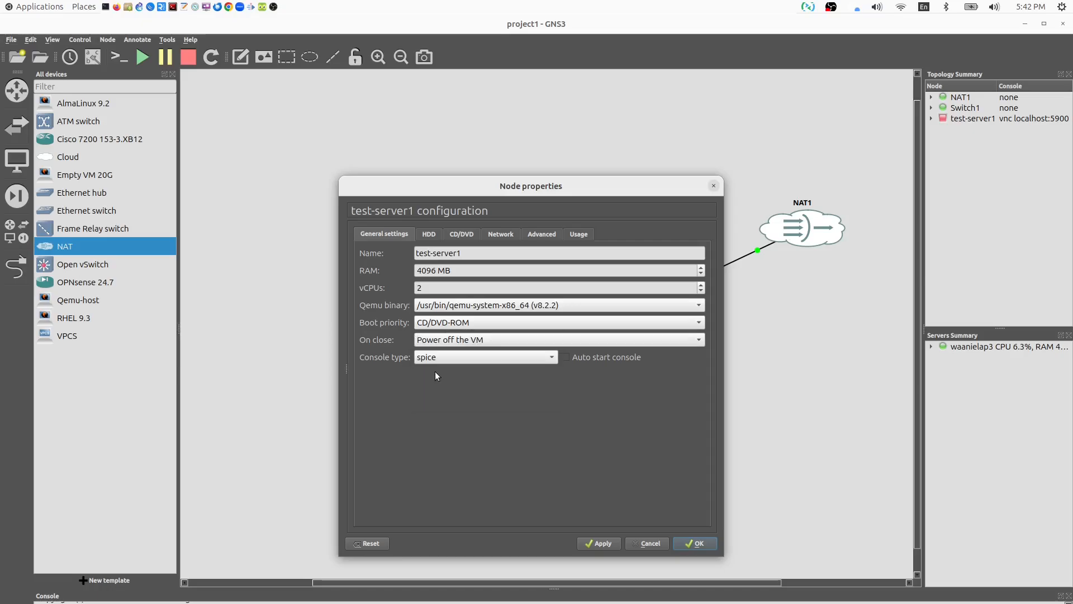
# - Create a 30,000 MiB Qcow2 image named test-server1-hda.qcow2 with default options as test-server1's HDA primary master disk
pyautogui.click(429, 235)
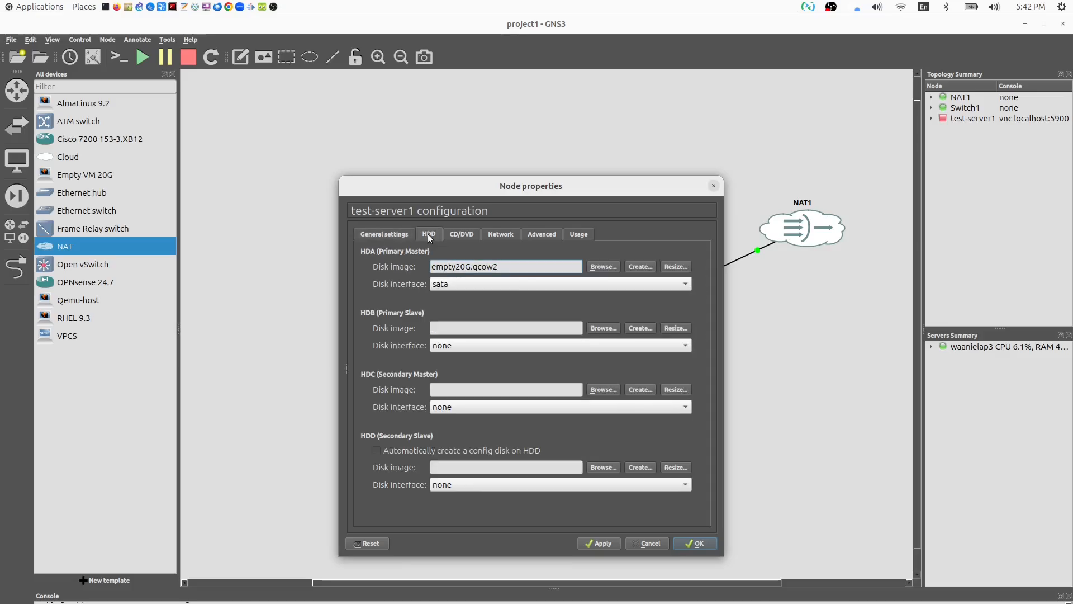
pyautogui.click(643, 266)
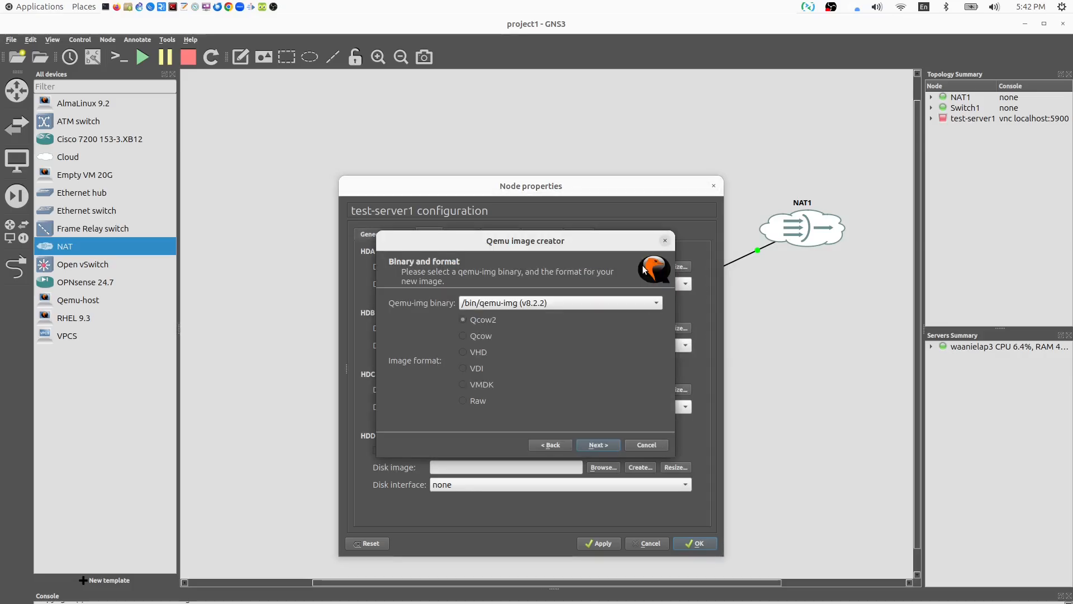
pyautogui.click(593, 444)
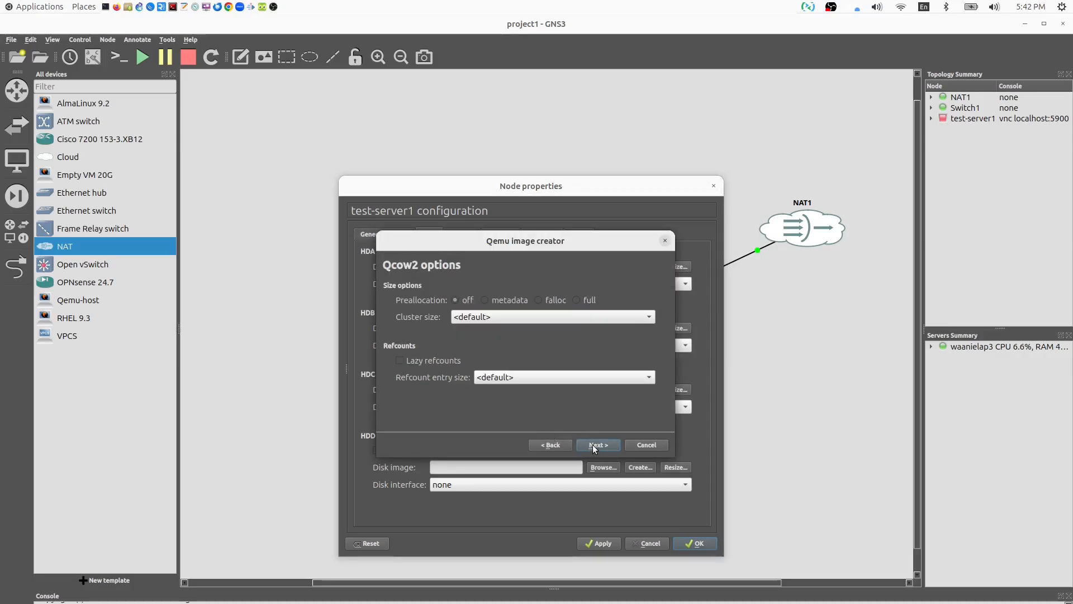
pyautogui.click(592, 445)
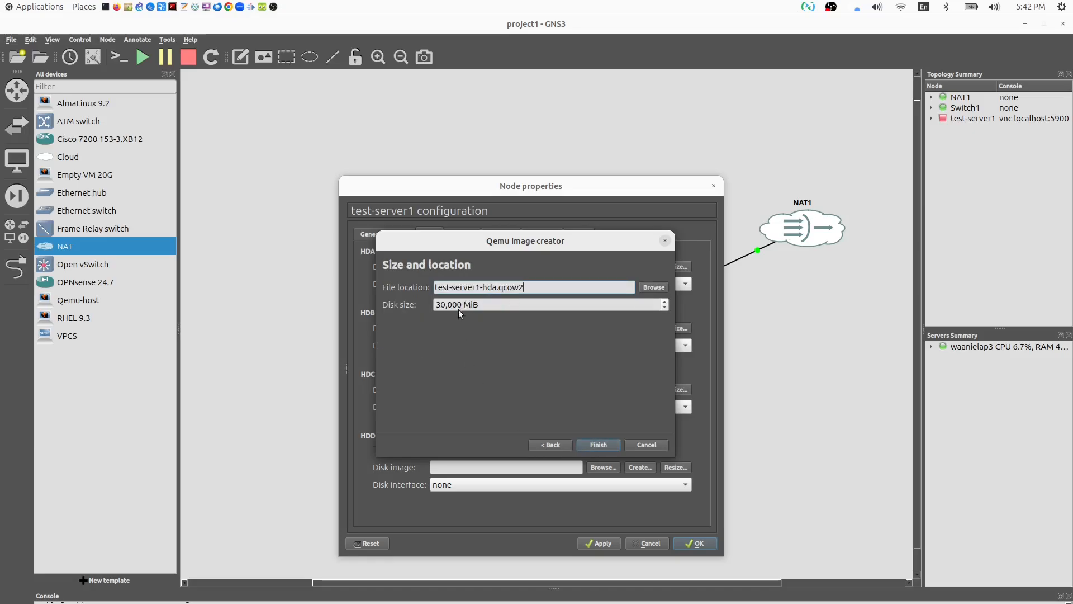
pyautogui.click(440, 304)
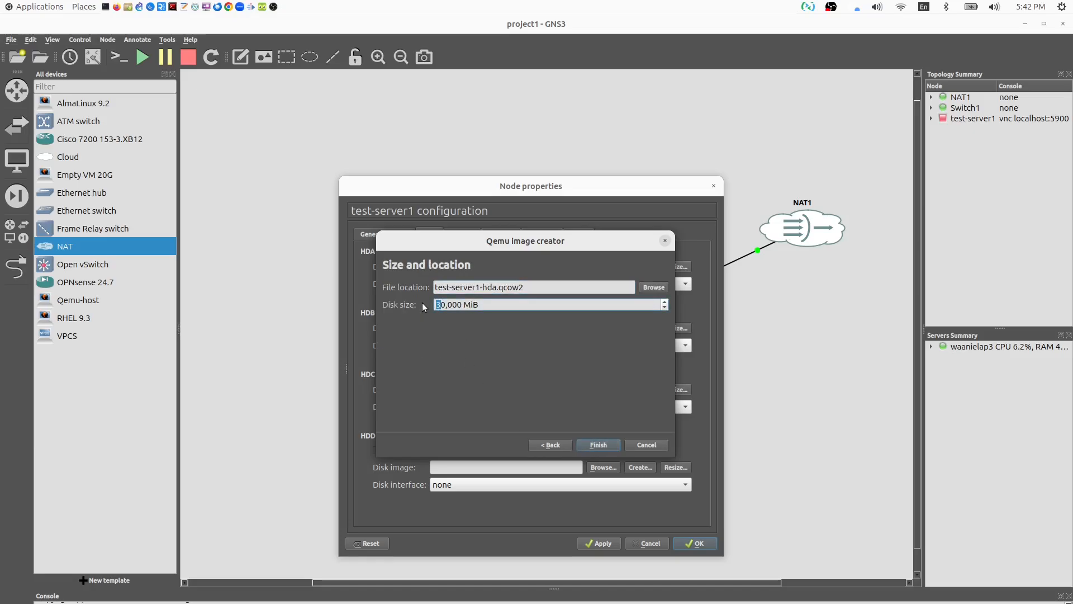
pyautogui.click(598, 444)
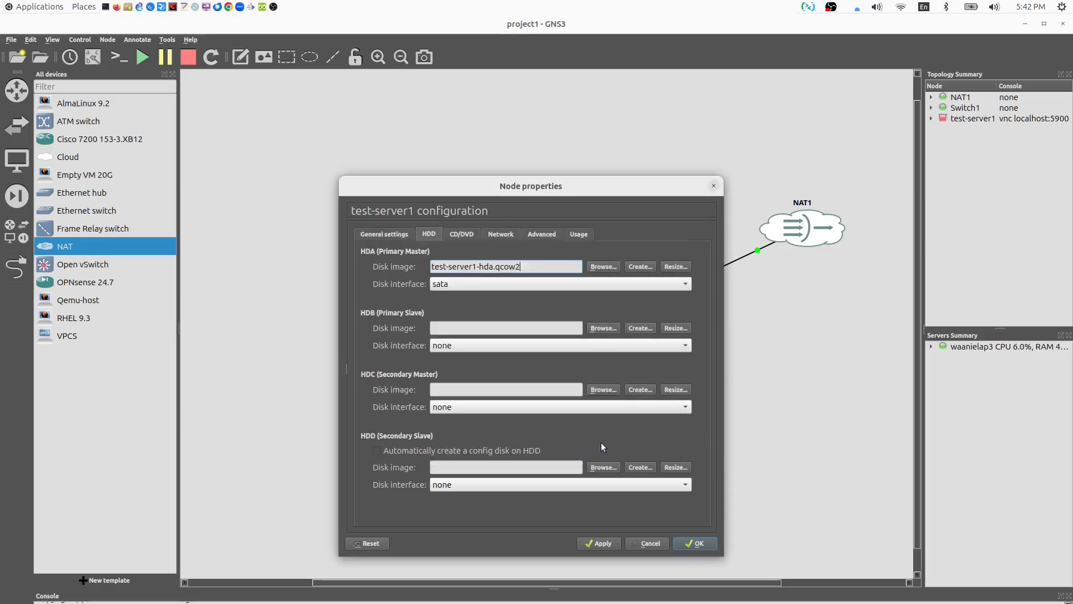
# - Attach ubuntu-24.04.1-desktop-amd64.iso from the home iso folder as test-server1's CD/DVD image without copying it, and save the node configuration
pyautogui.click(466, 235)
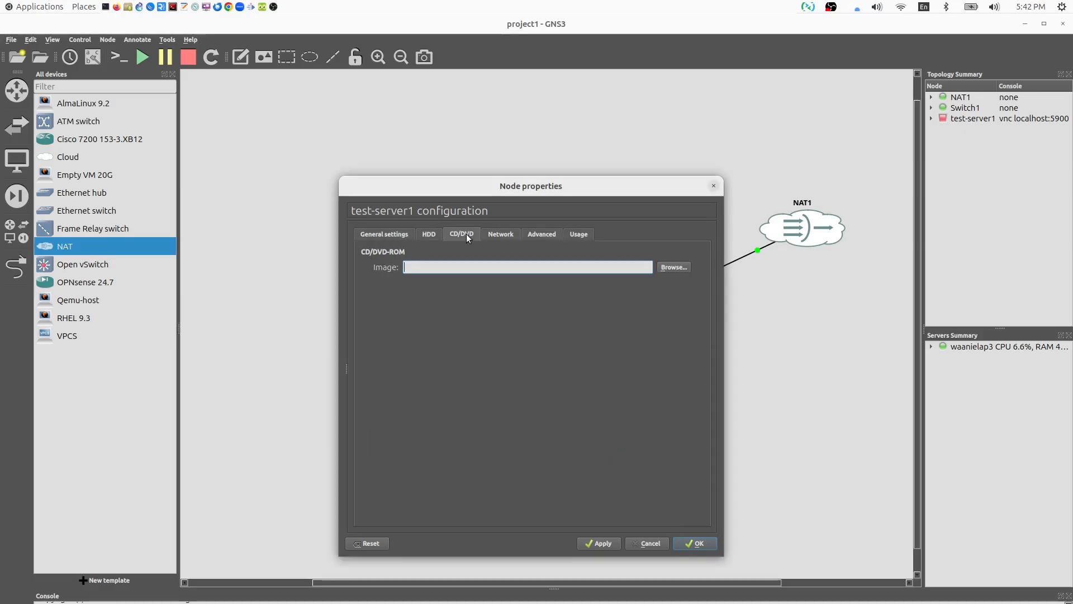
pyautogui.click(671, 267)
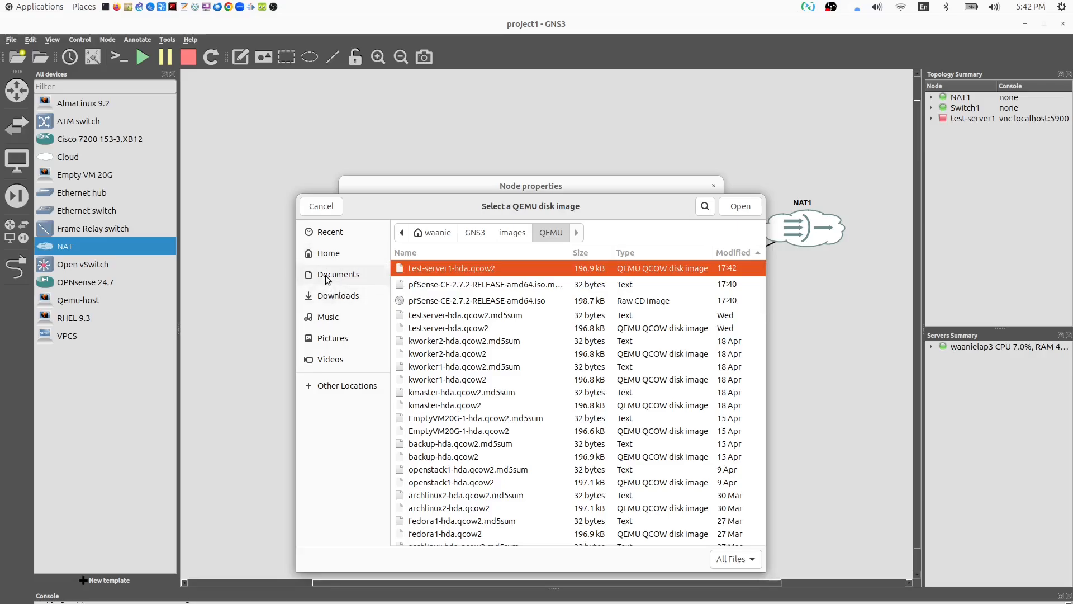
pyautogui.click(329, 255)
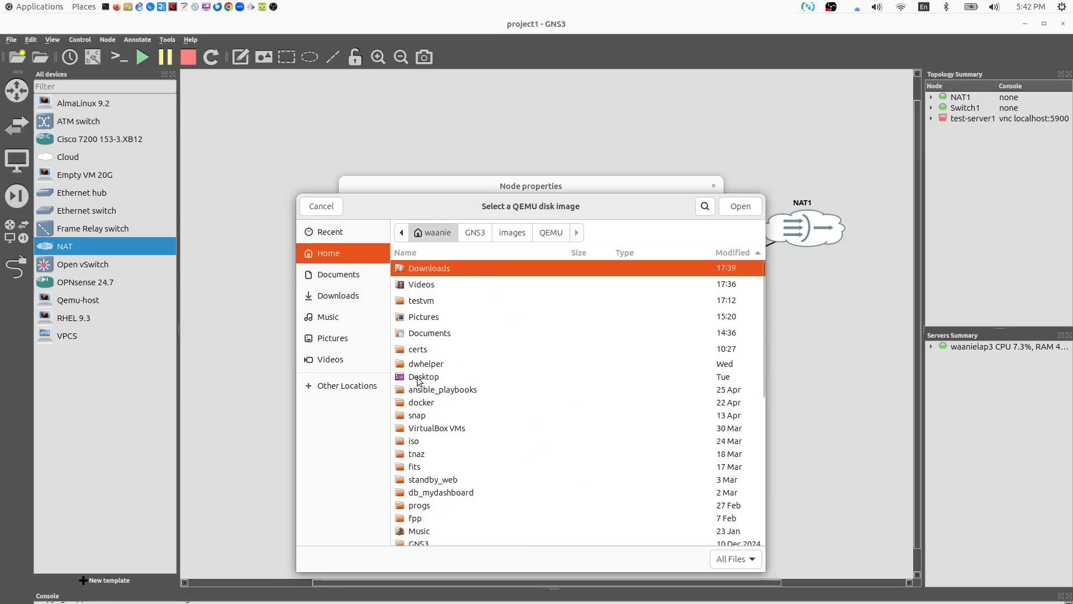
pyautogui.doubleClick(408, 444)
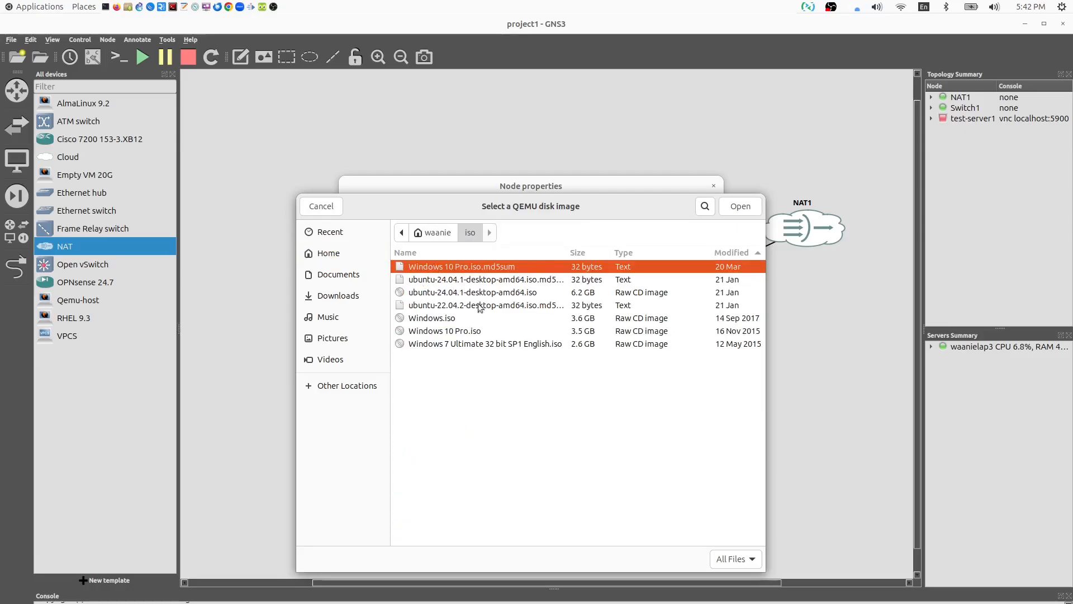
pyautogui.click(504, 294)
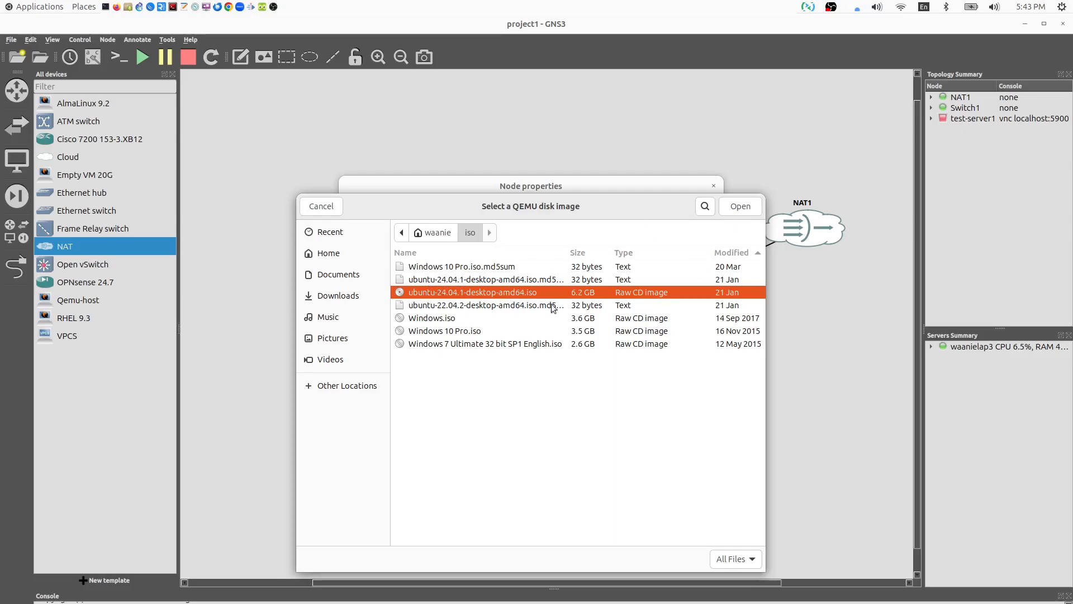
pyautogui.click(749, 207)
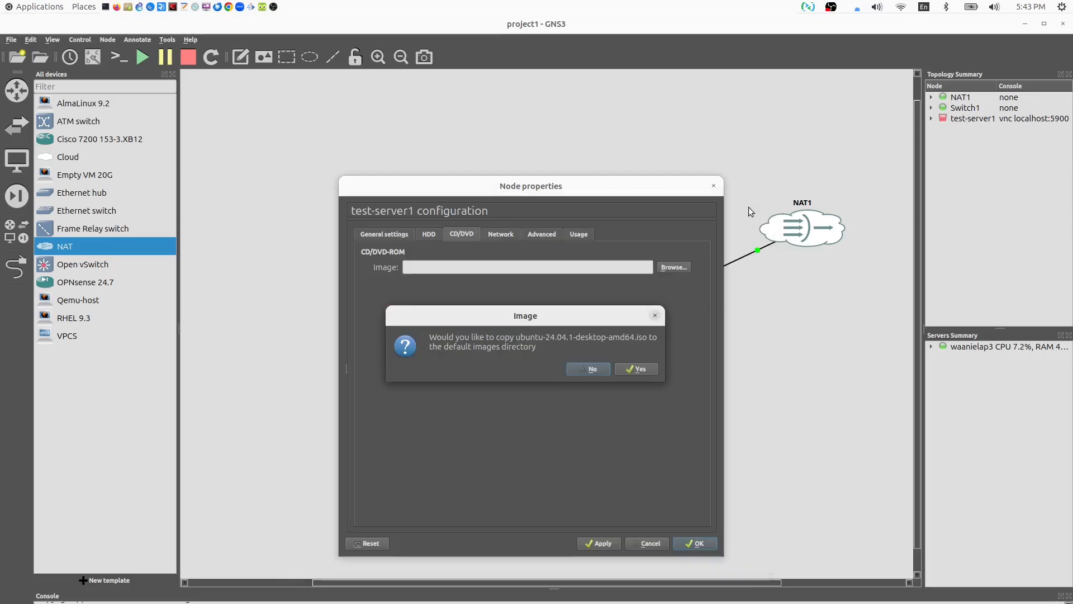
pyautogui.click(588, 368)
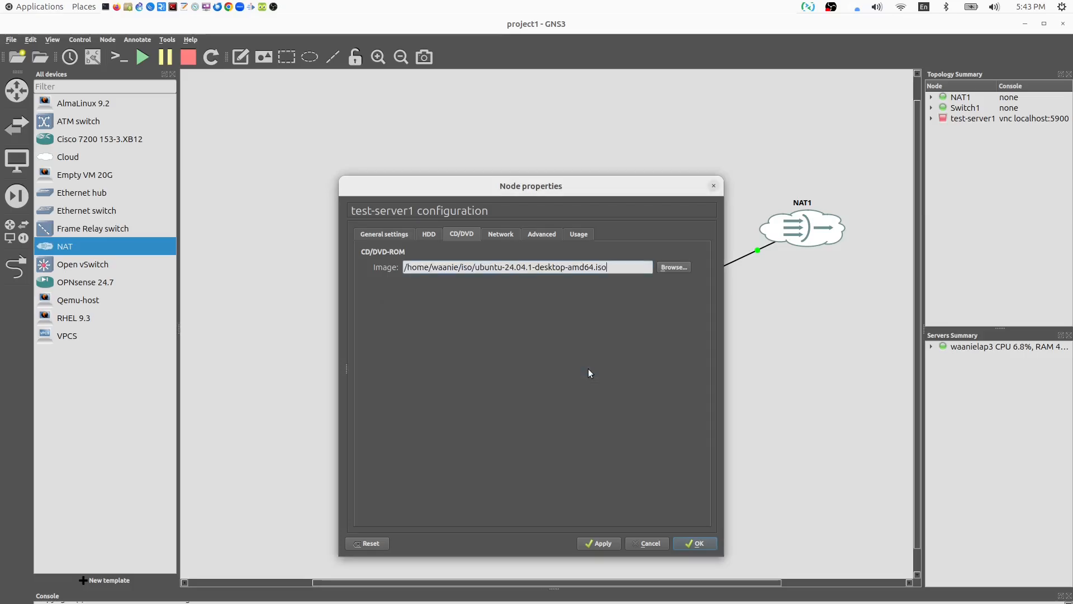
pyautogui.click(696, 543)
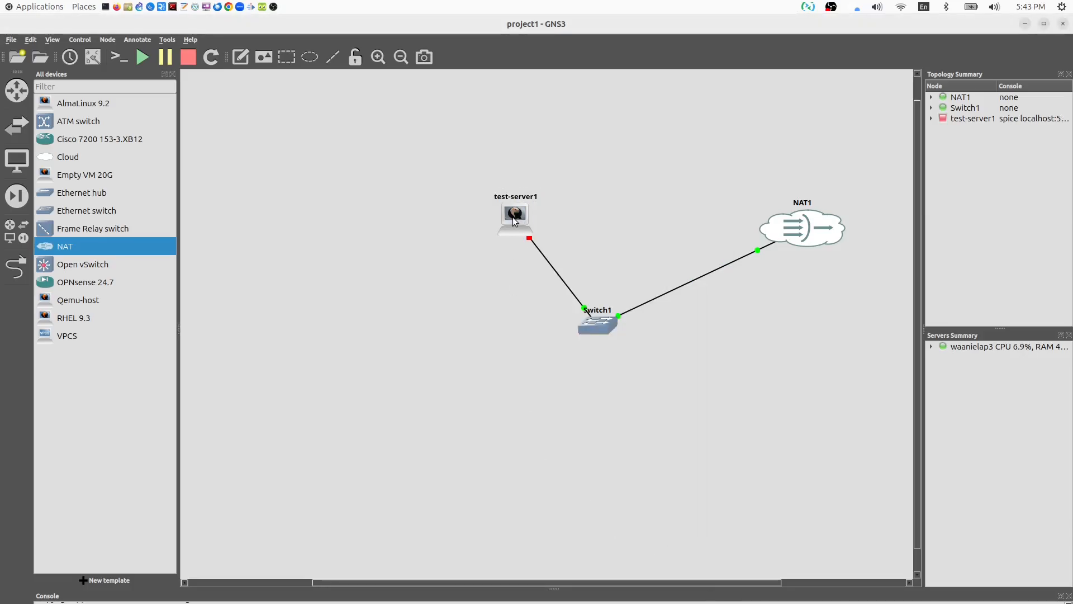
# - Start test-server1 and boot the Try or Install Ubuntu entry in its console
pyautogui.rightClick(513, 218)
pyautogui.click(531, 254)
pyautogui.rightClick(510, 210)
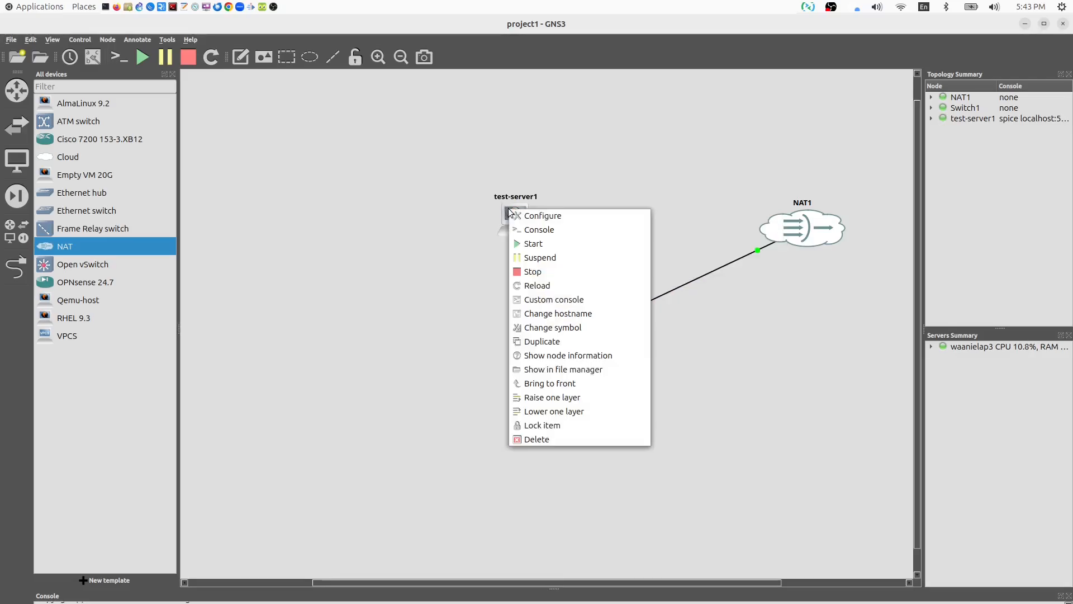
pyautogui.click(534, 230)
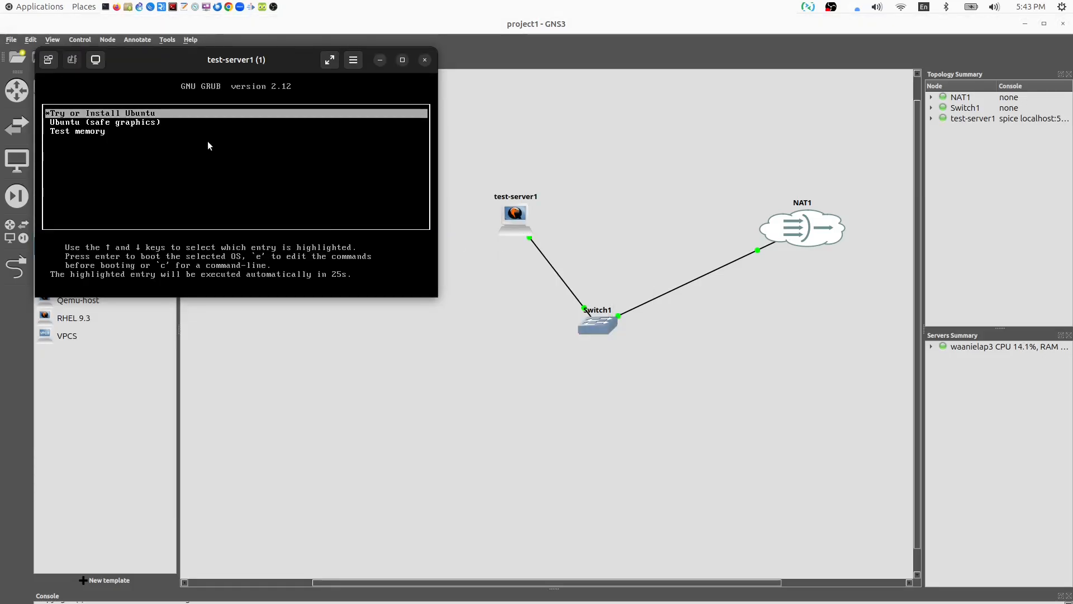
pyautogui.press('Return')
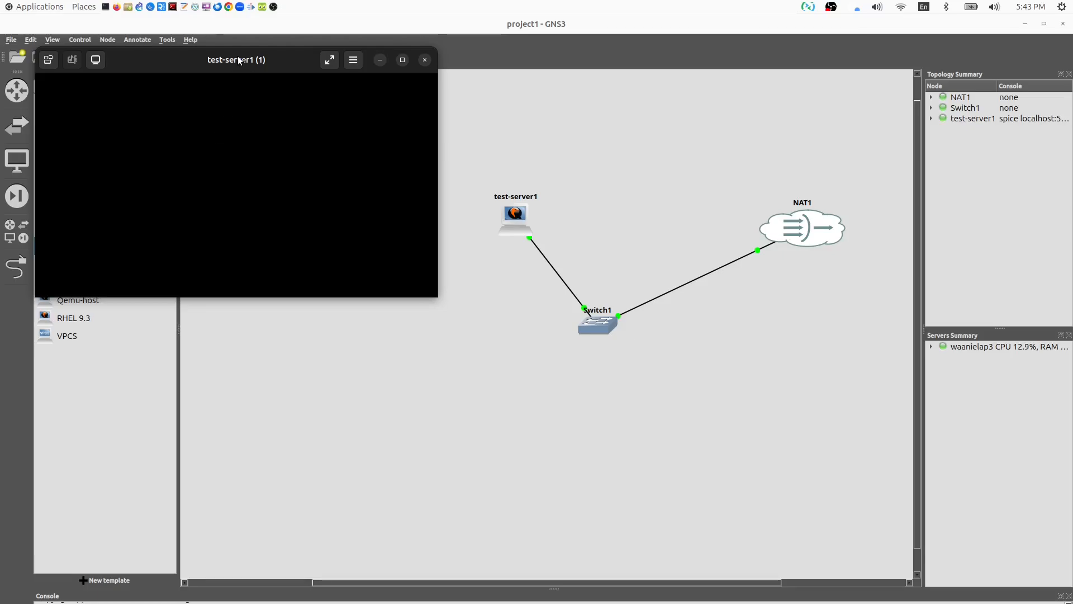
pyautogui.moveTo(237, 56); pyautogui.dragTo(518, 72)
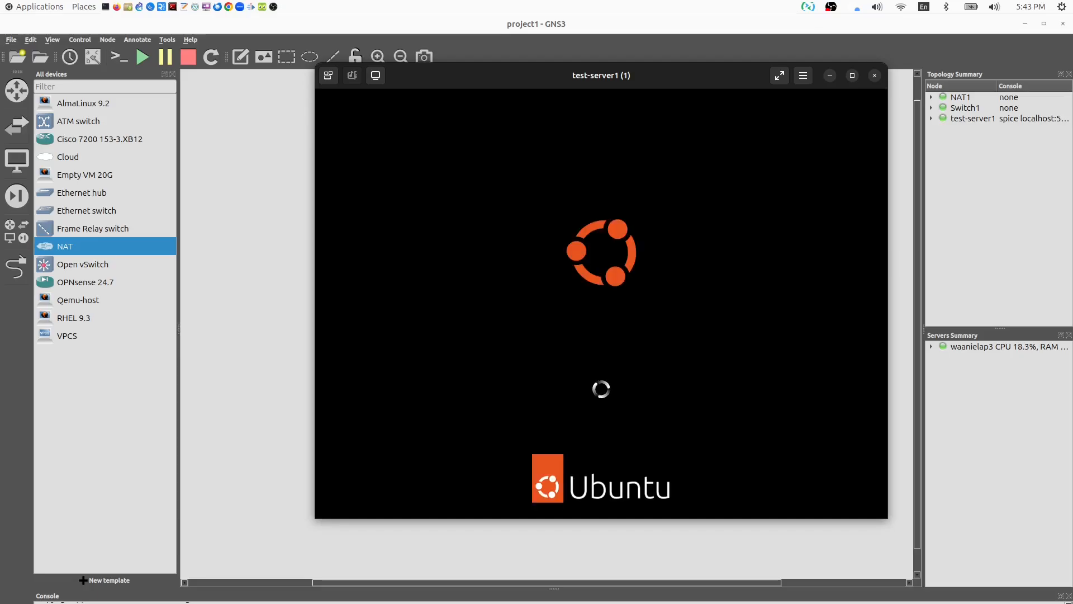
pyautogui.moveTo(566, 78); pyautogui.dragTo(358, 61)
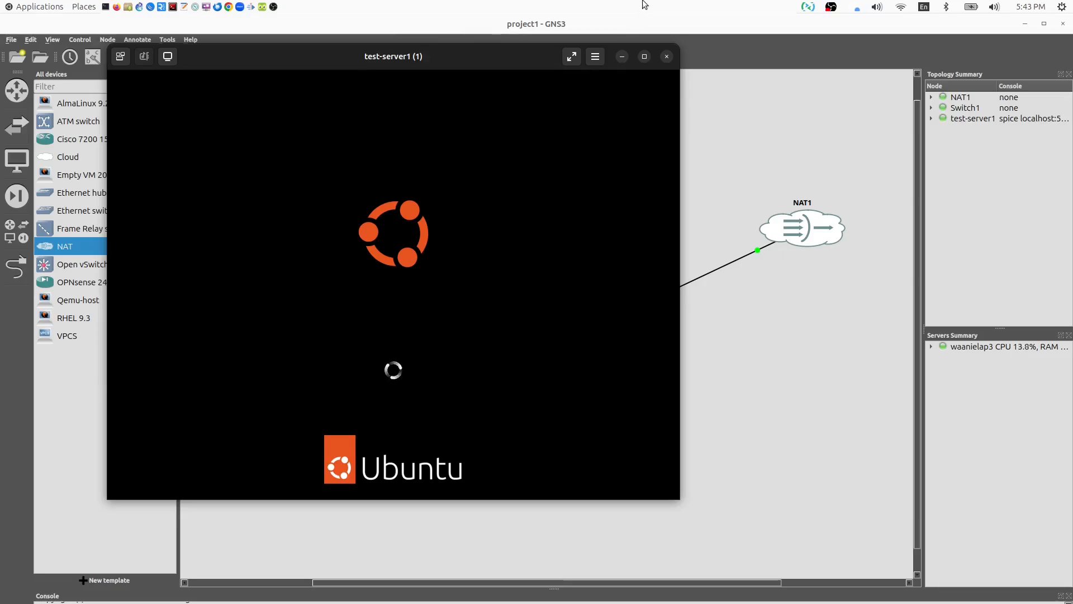
# - Examine the Qemu, VirtualBox, VMware, VPCS and Docker template lists in the GNS3 preferences, including the Empty VM 20G template's settings
pyautogui.click(619, 55)
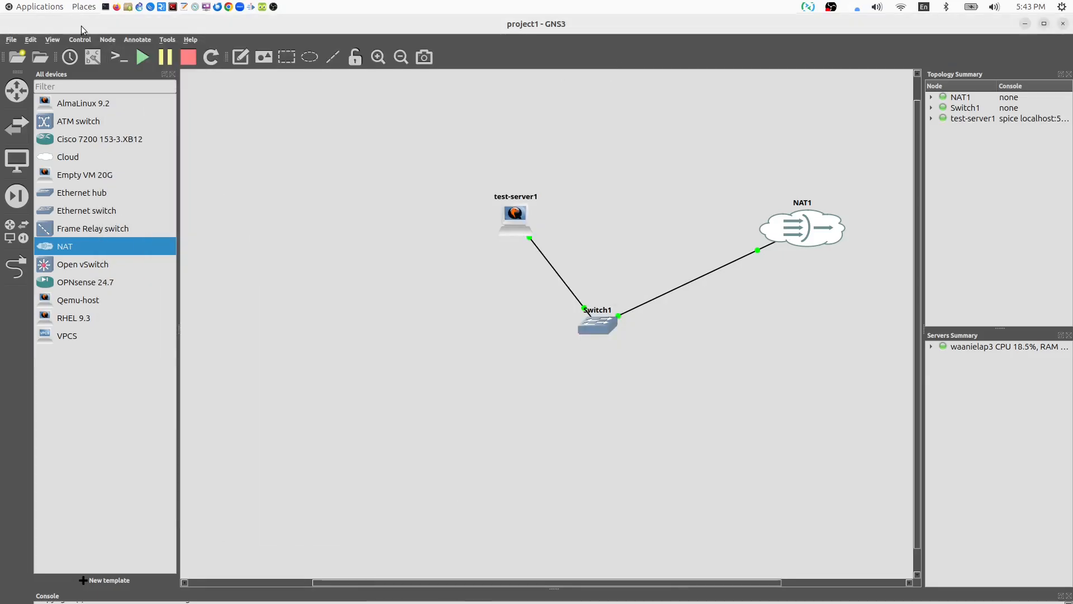
pyautogui.click(29, 39)
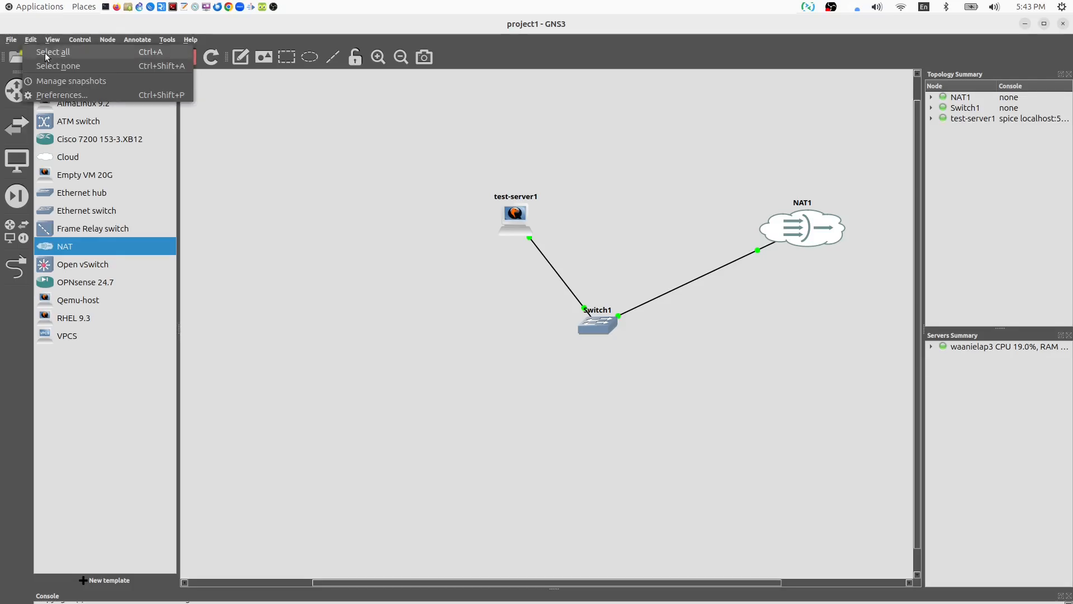
pyautogui.click(61, 96)
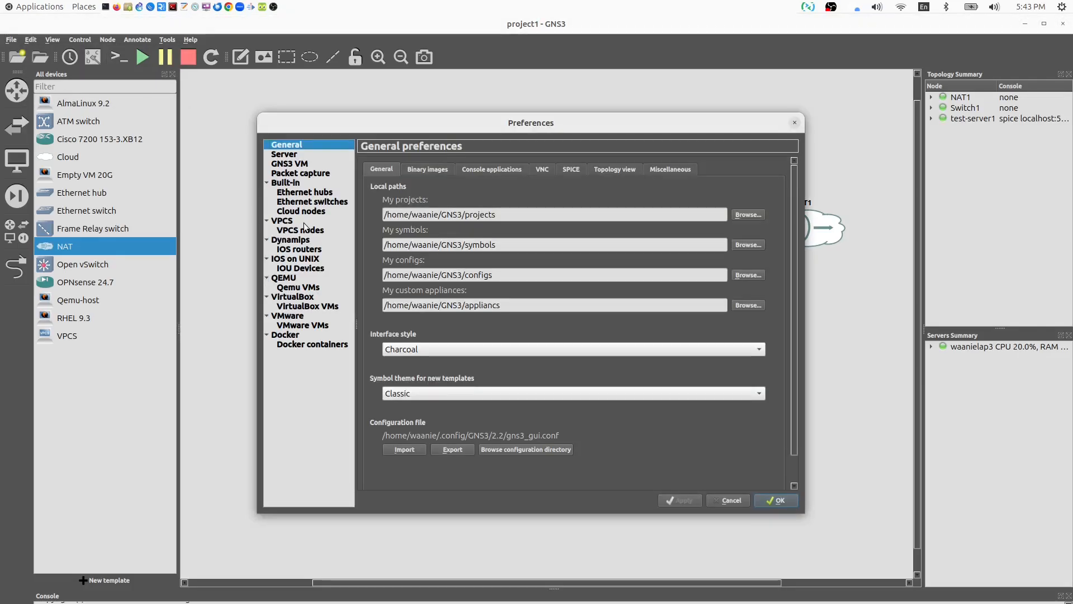
pyautogui.click(296, 288)
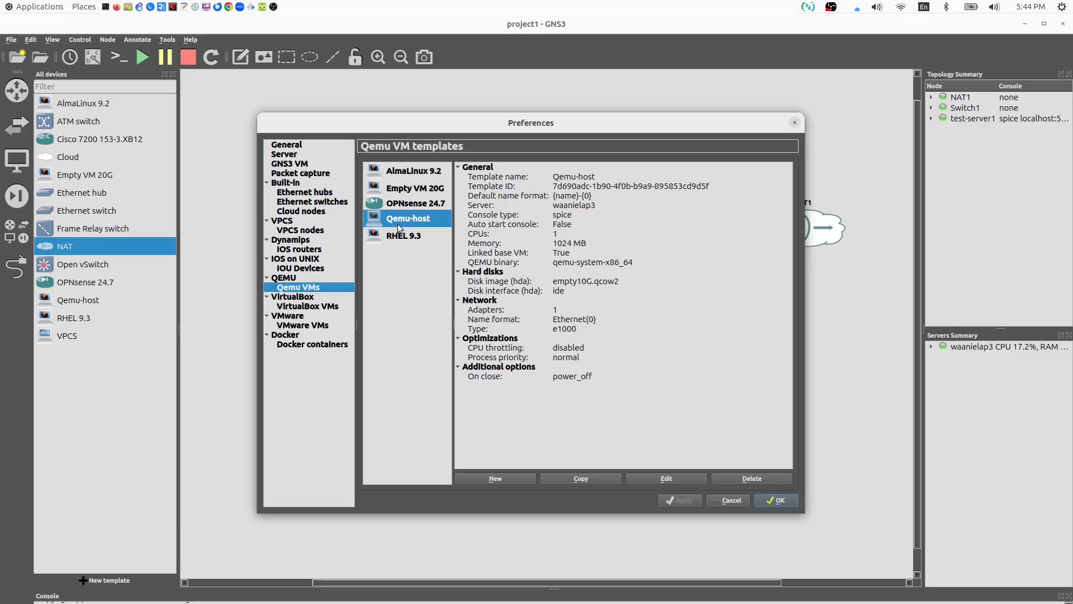
pyautogui.click(419, 194)
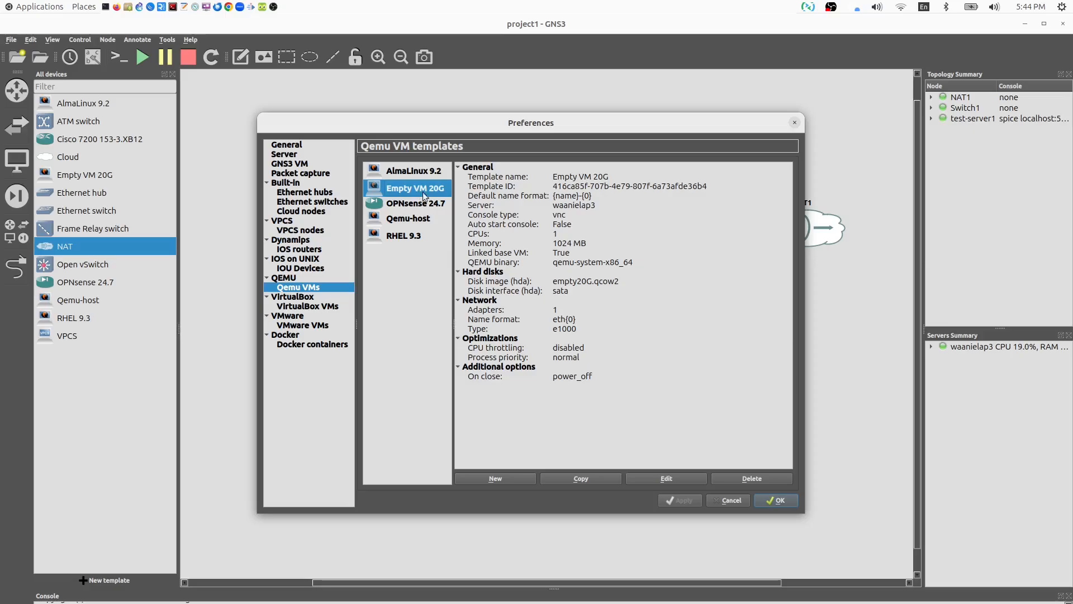
pyautogui.click(306, 309)
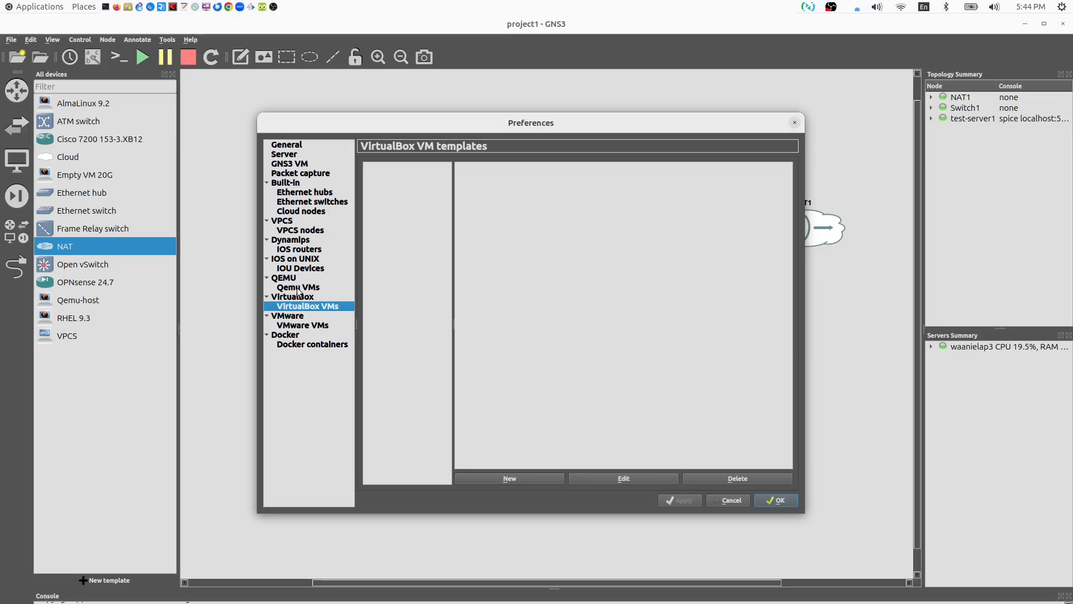
pyautogui.click(299, 287)
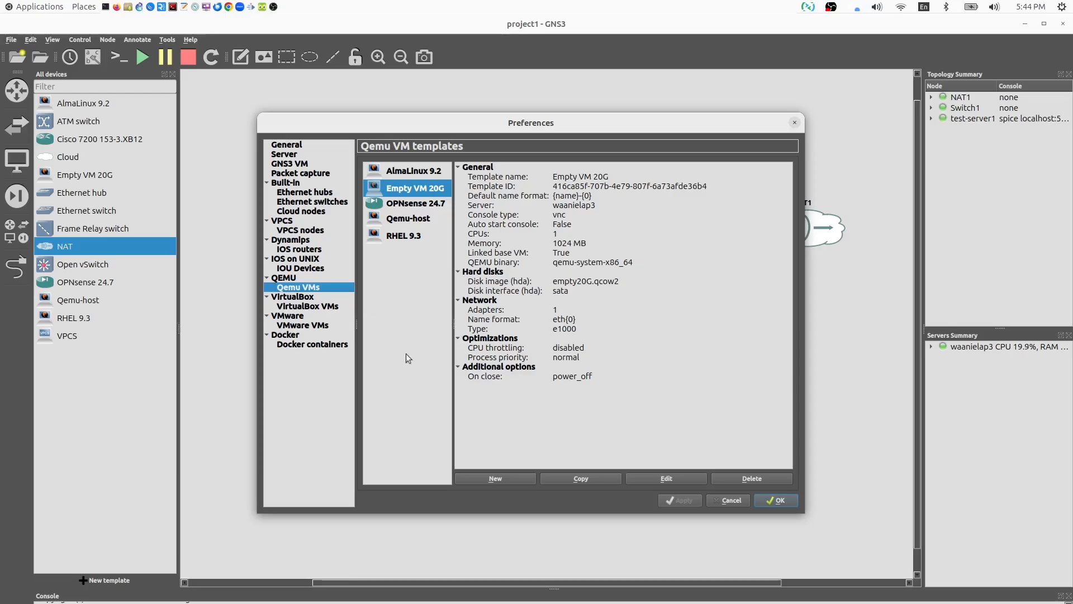
pyautogui.click(286, 325)
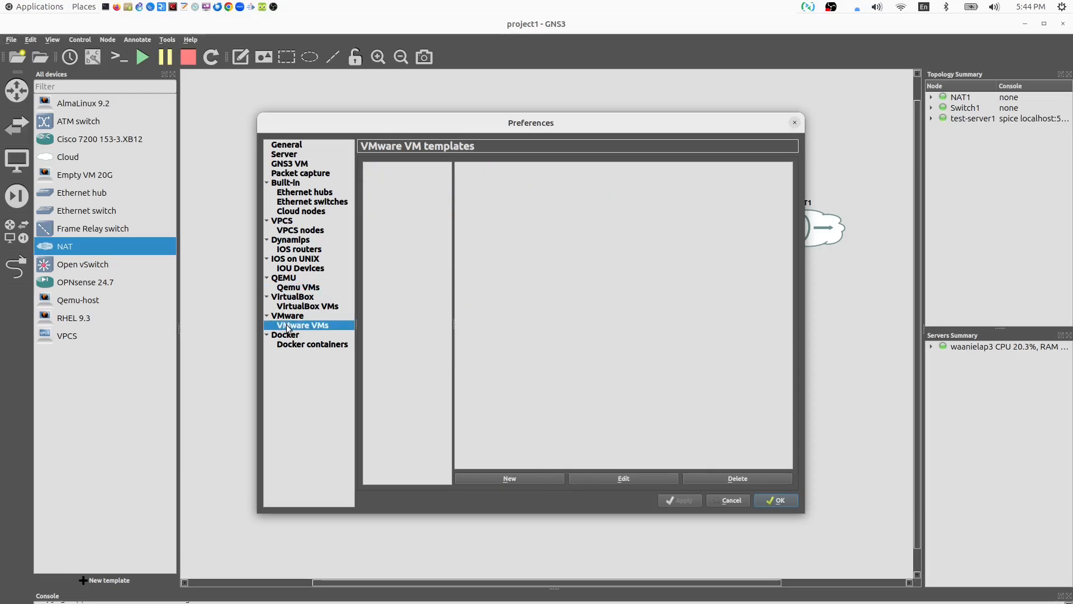
pyautogui.click(318, 306)
pyautogui.click(300, 288)
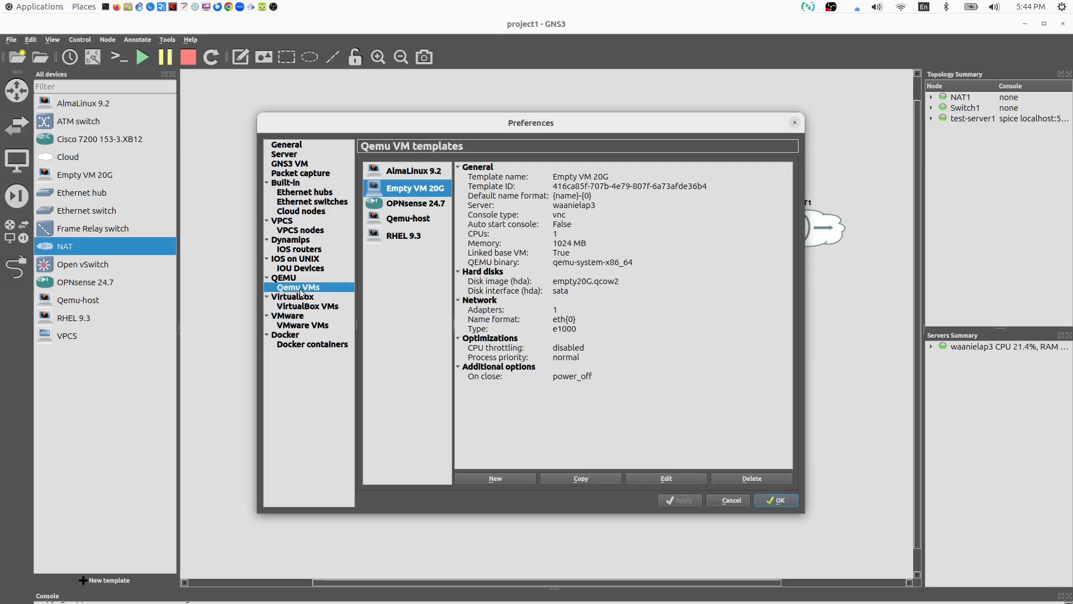
pyautogui.click(304, 231)
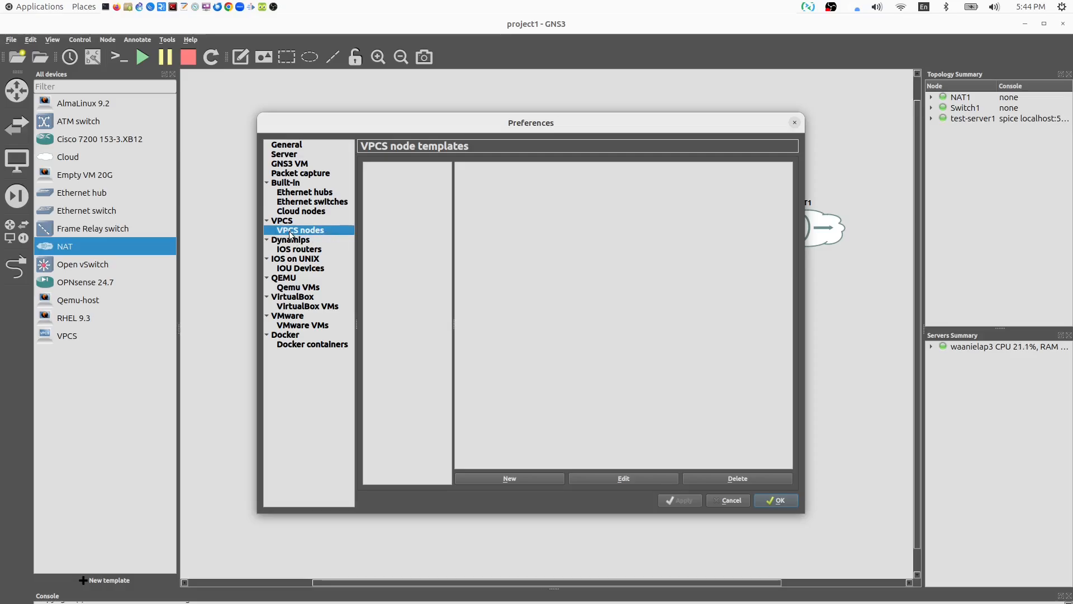
pyautogui.click(299, 345)
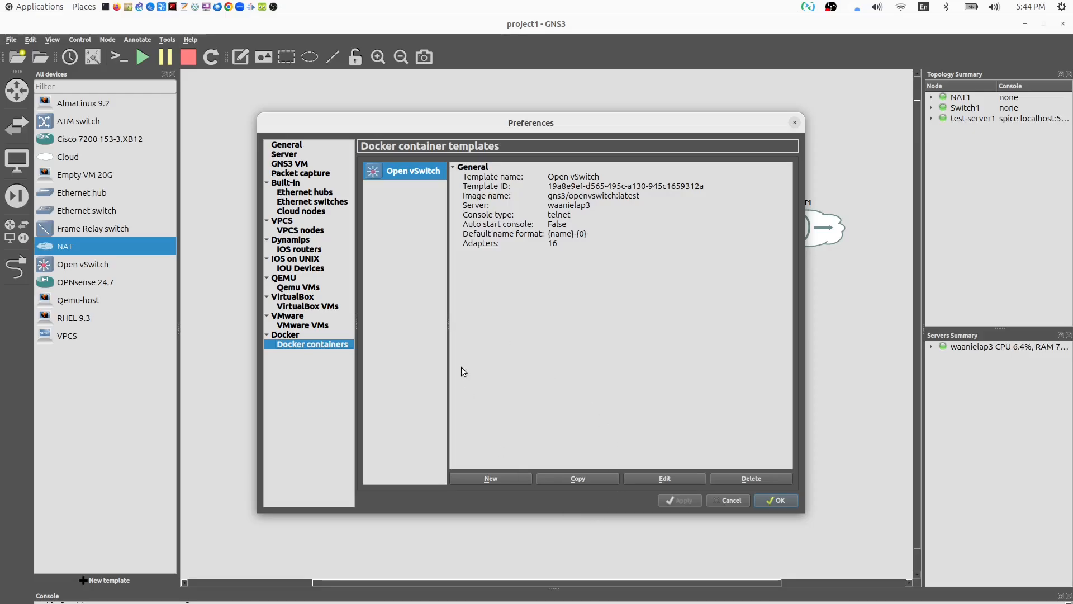
pyautogui.click(778, 500)
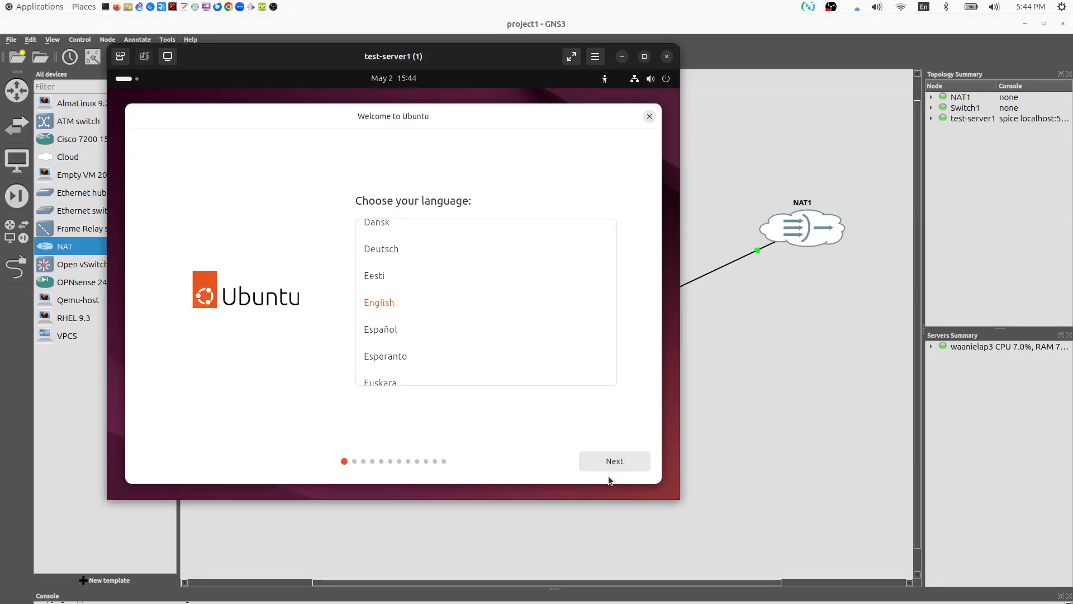
# - In the Ubuntu installer, keep English as the language and default accessibility options, and choose the English (South Africa) keyboard layout
pyautogui.click(625, 462)
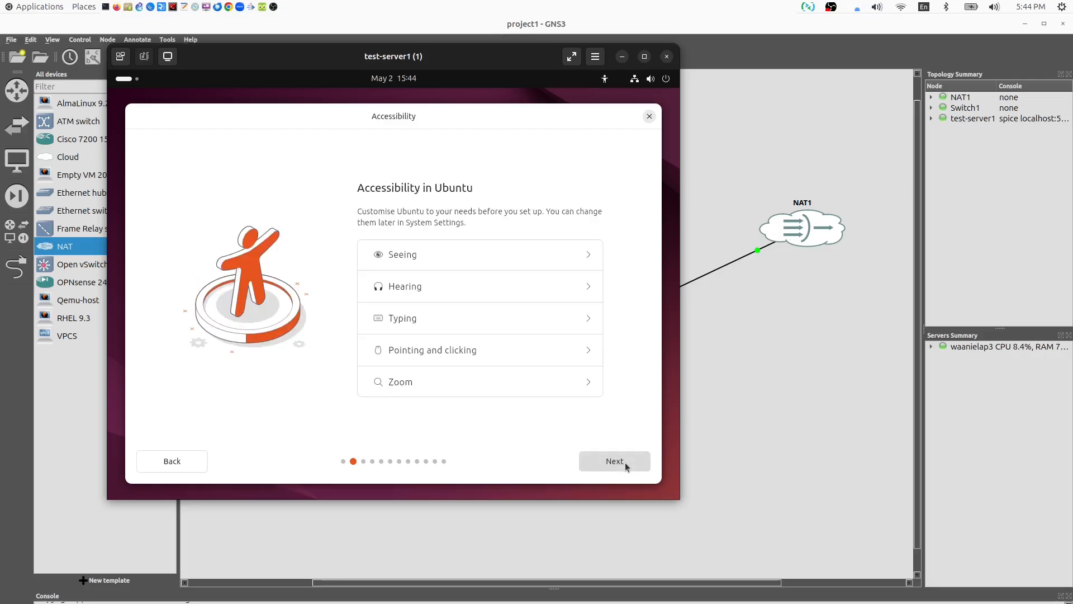
pyautogui.click(625, 462)
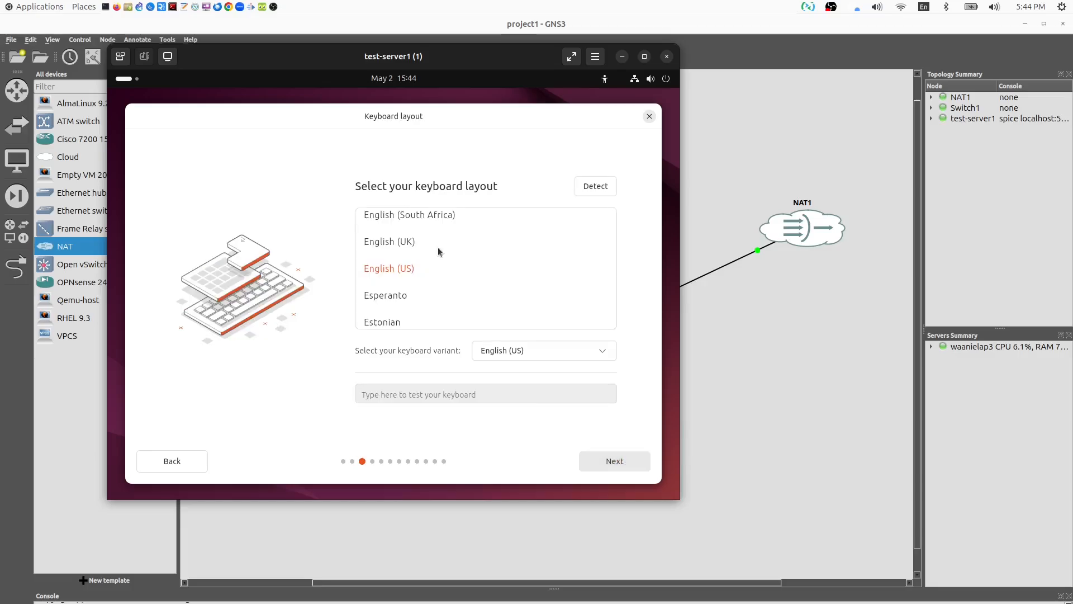
pyautogui.click(479, 223)
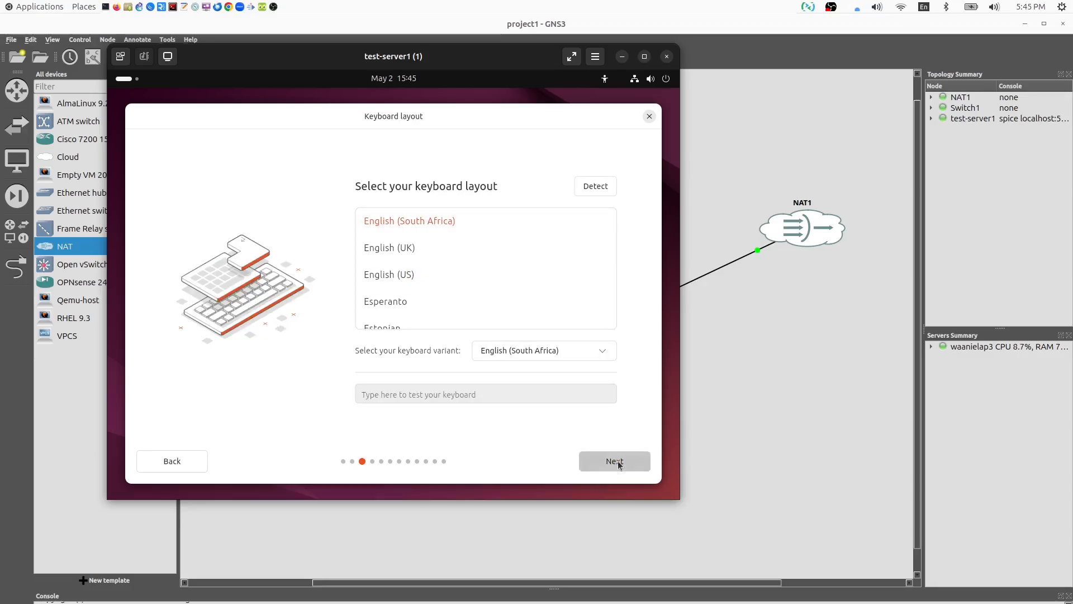
pyautogui.click(618, 462)
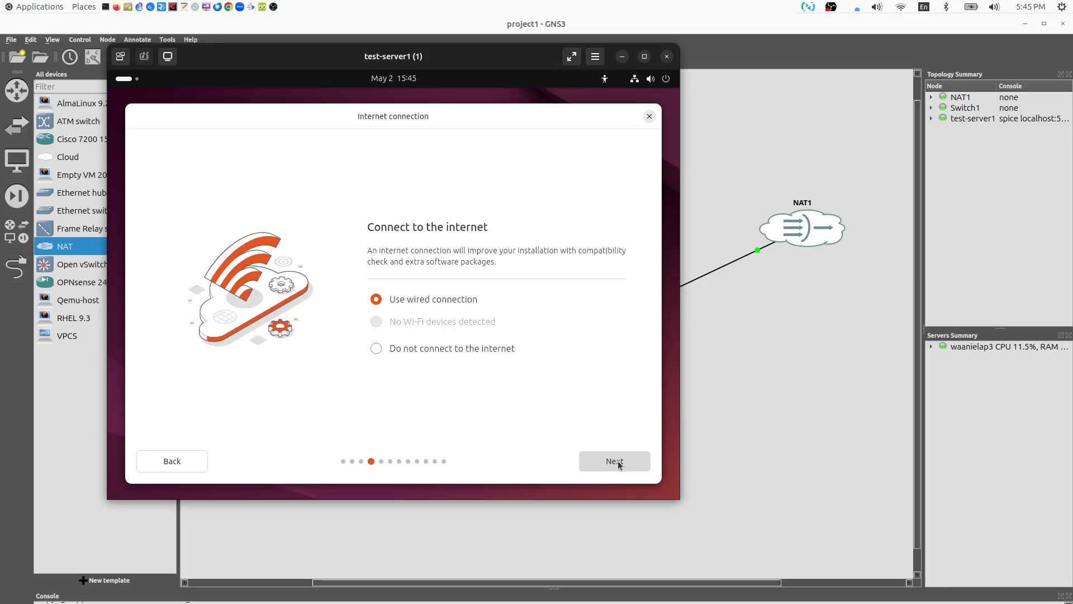
# - Keep the wired internet connection, skip the installer update, and choose Try Ubuntu instead of installing
pyautogui.click(618, 462)
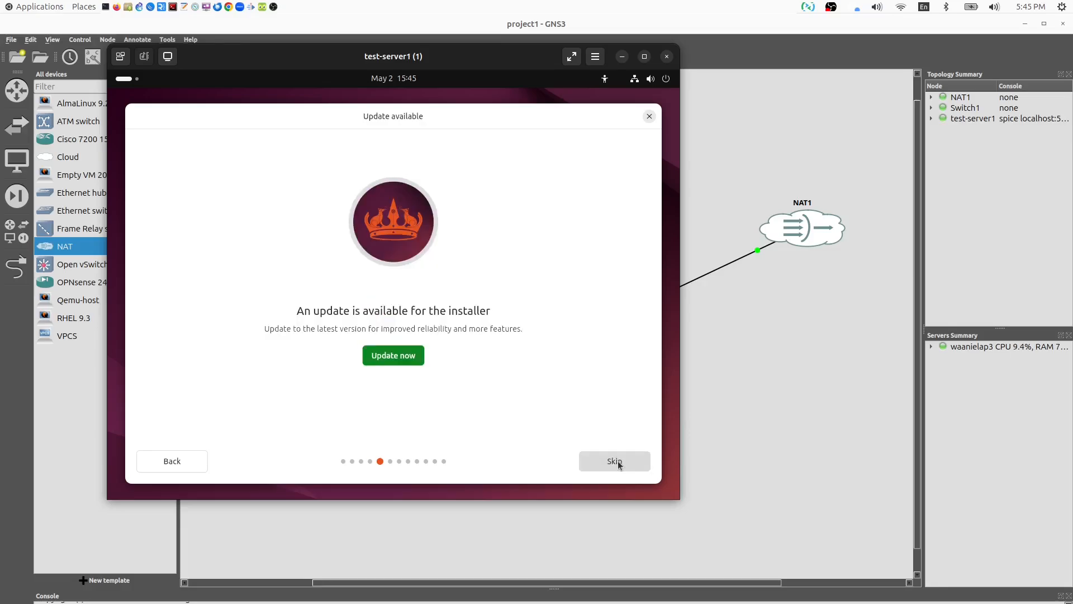
pyautogui.click(618, 462)
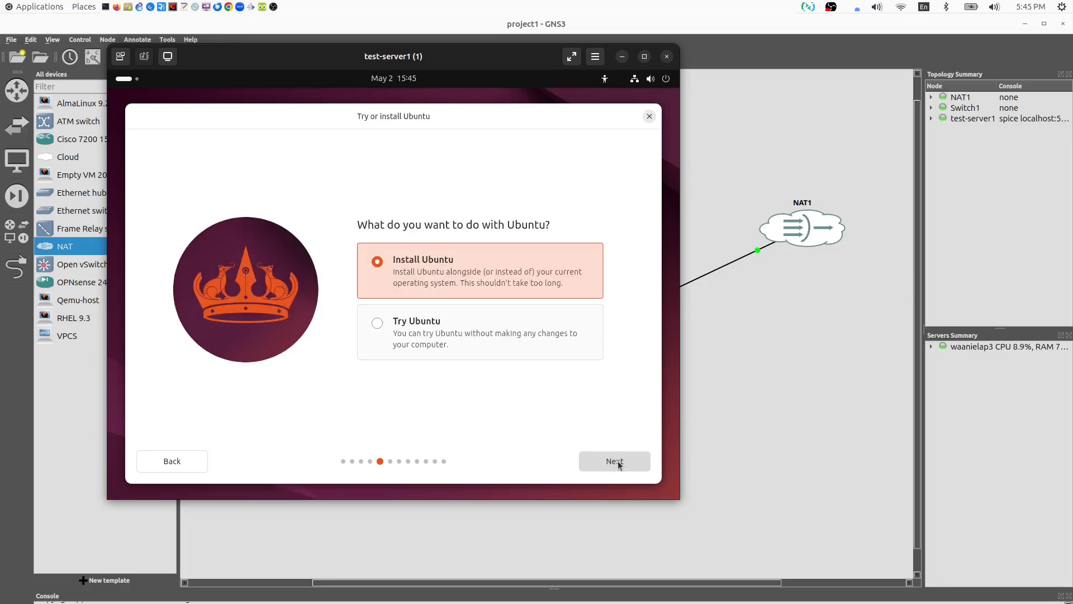
pyautogui.click(413, 329)
pyautogui.click(609, 457)
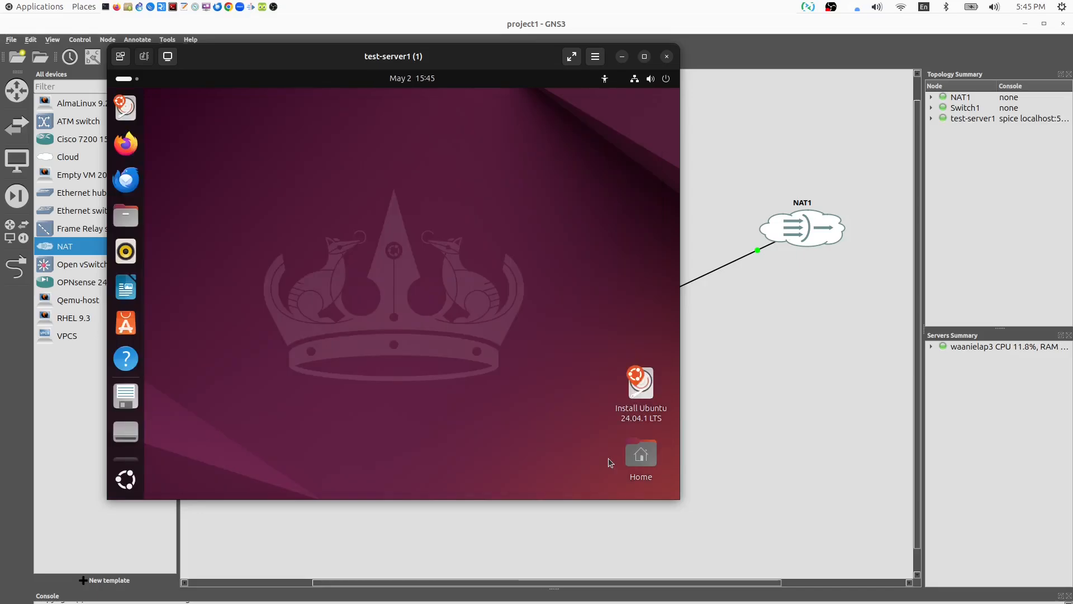
# - Set the Ubuntu desktop's display resolution to 1920 × 1080 (16:9) and close the settings window
pyautogui.rightClick(454, 274)
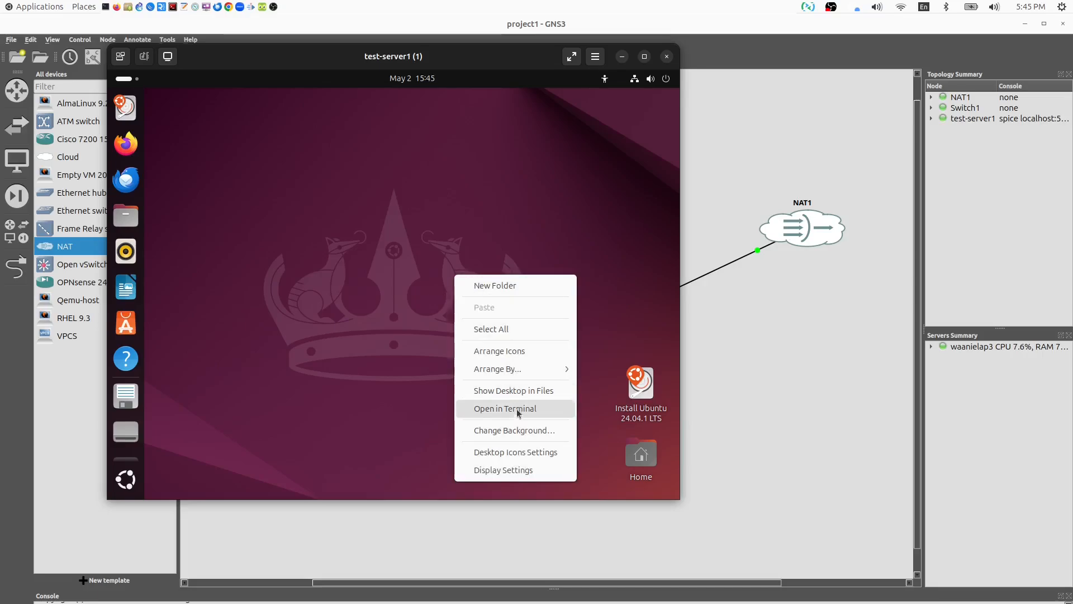
pyautogui.click(511, 469)
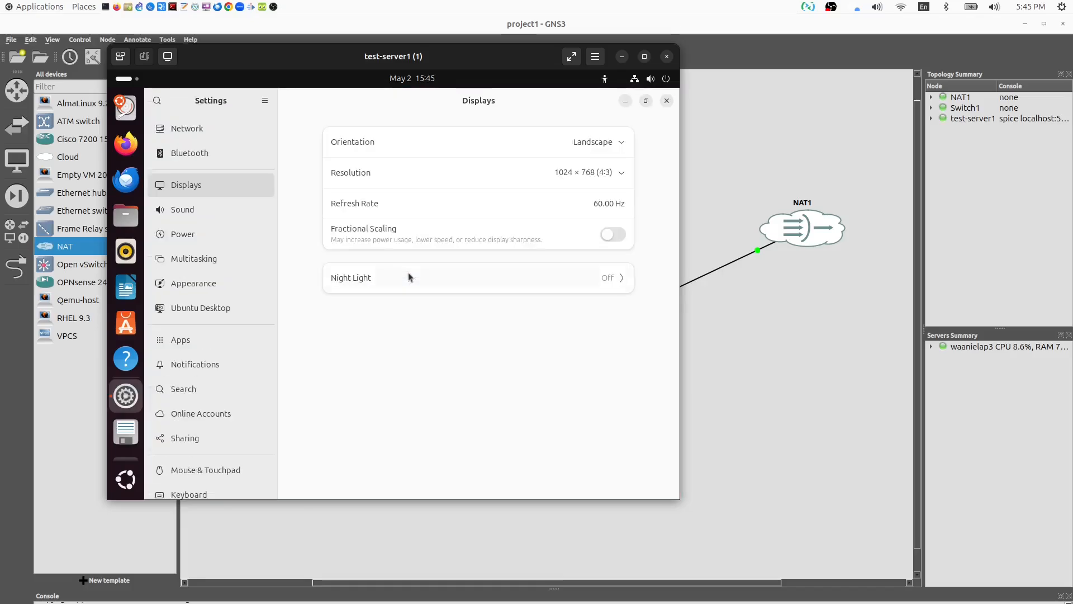
pyautogui.click(599, 174)
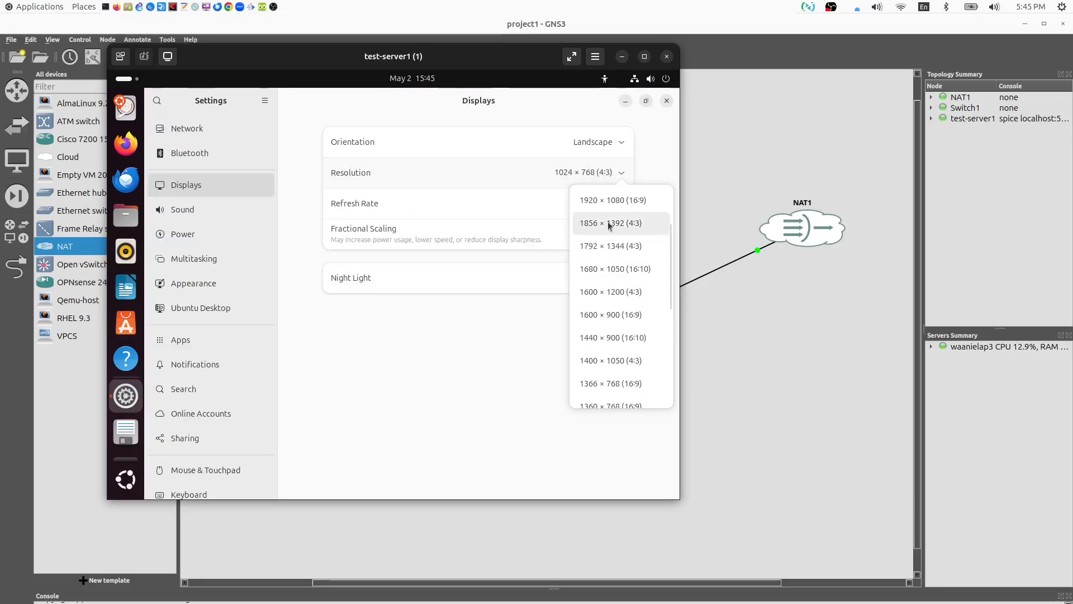
pyautogui.click(608, 196)
pyautogui.click(652, 100)
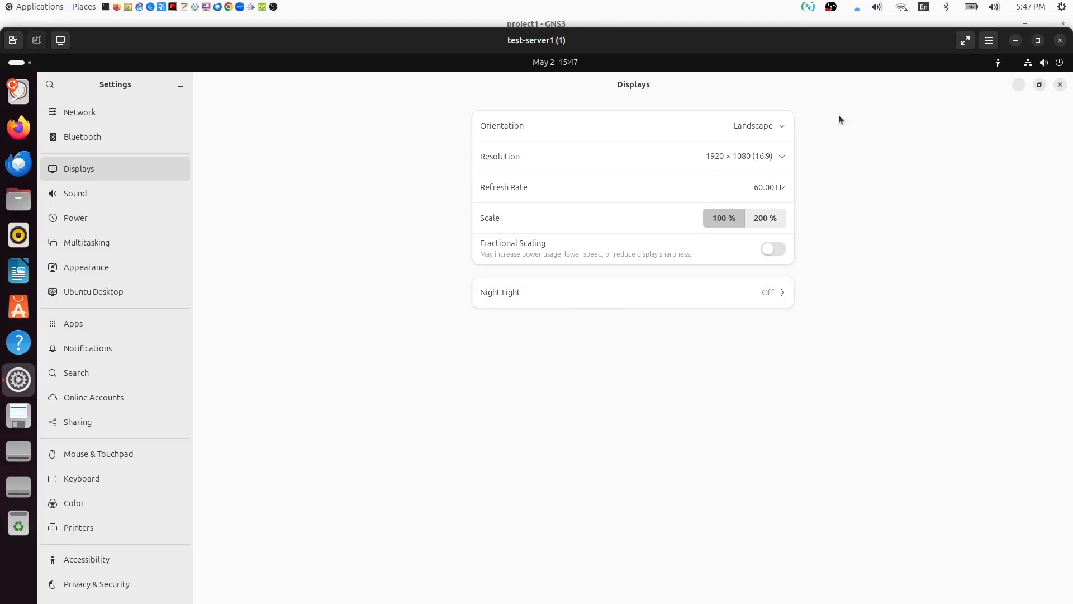
pyautogui.click(1061, 86)
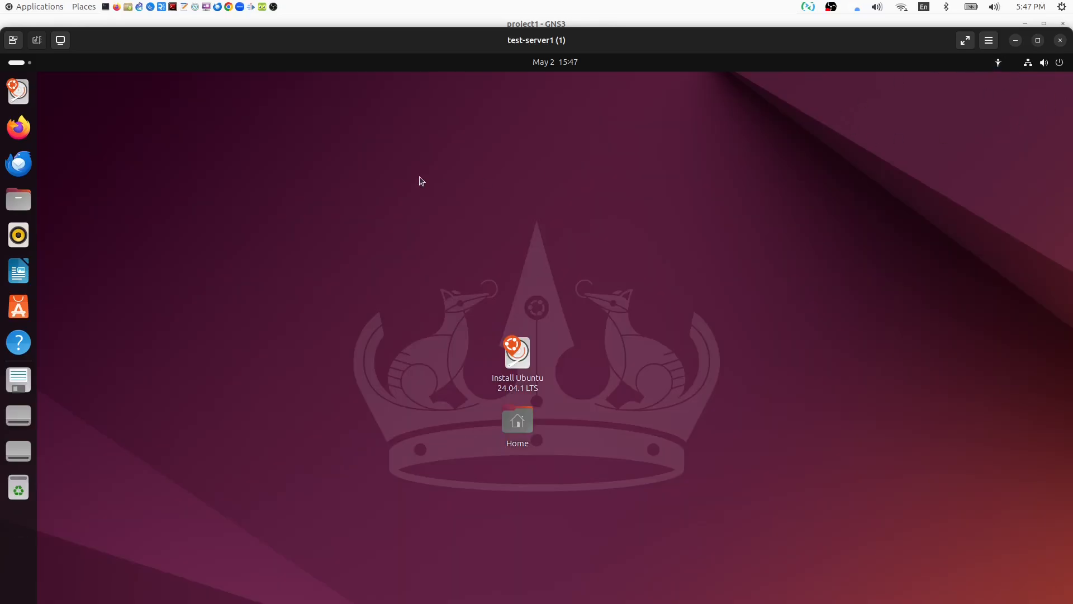
# - Disconnect the wired network connection in Ubuntu and reconnect it
pyautogui.click(1029, 64)
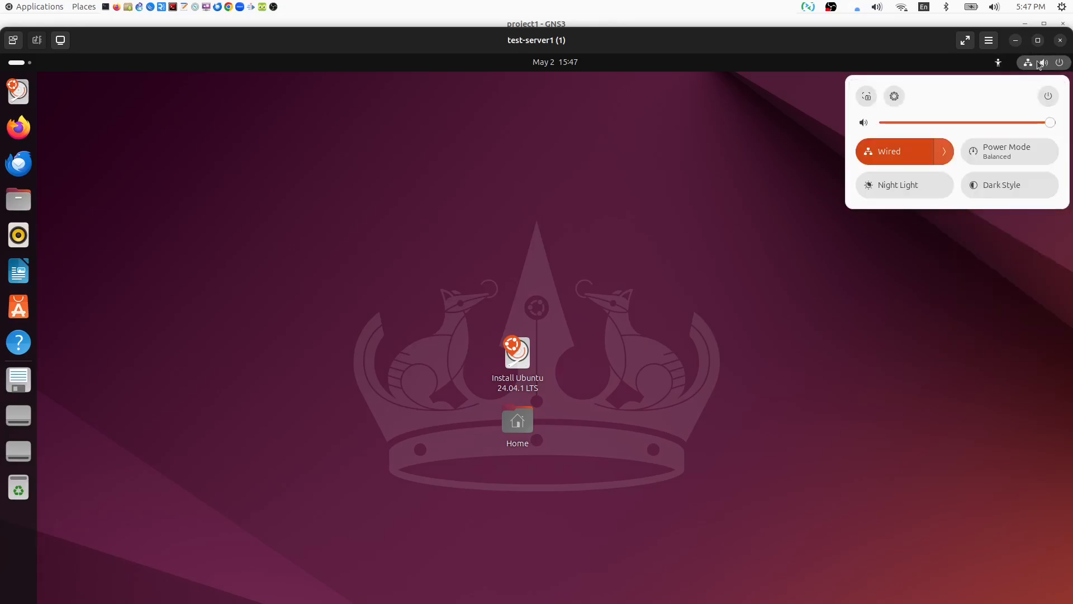
pyautogui.click(947, 152)
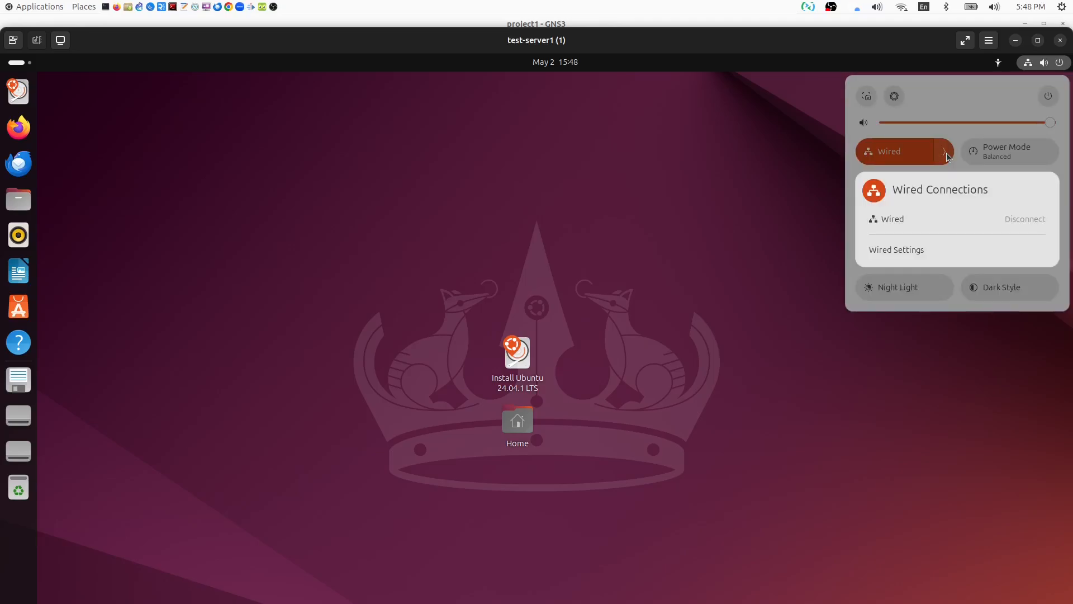
pyautogui.click(904, 225)
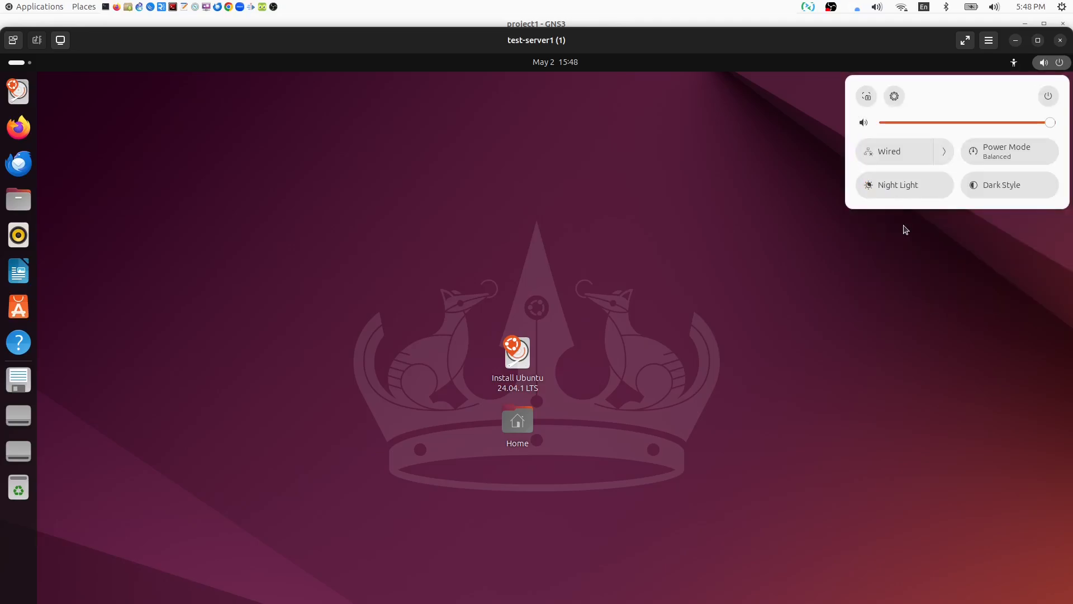
pyautogui.click(894, 154)
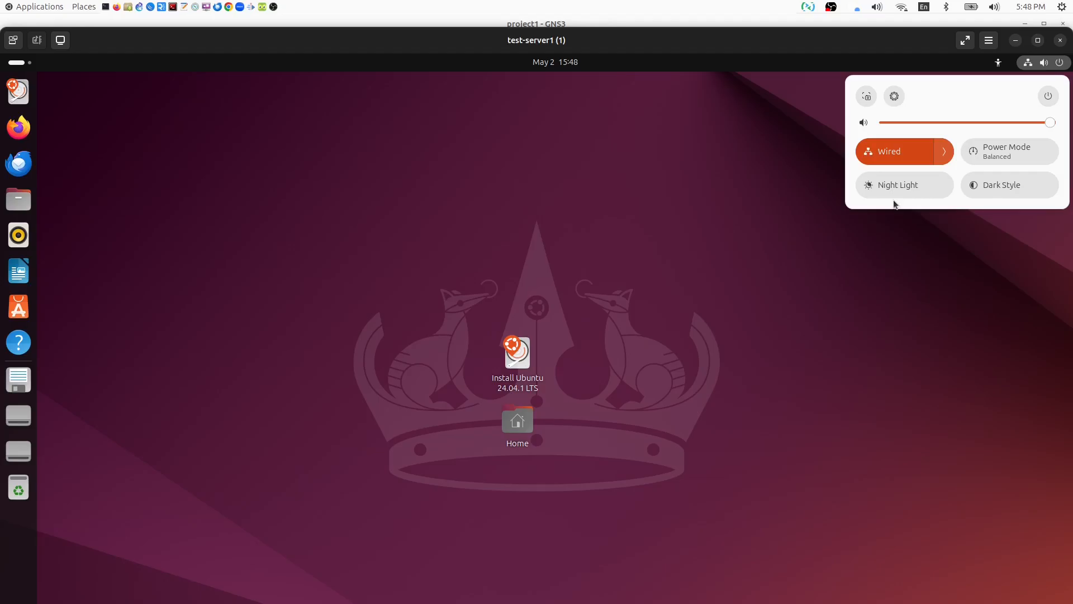
# - Return to the GNS3 project and add an Empty VM 20G, a Qemu-host and a RHEL 9.3 node around Switch1
pyautogui.click(1015, 40)
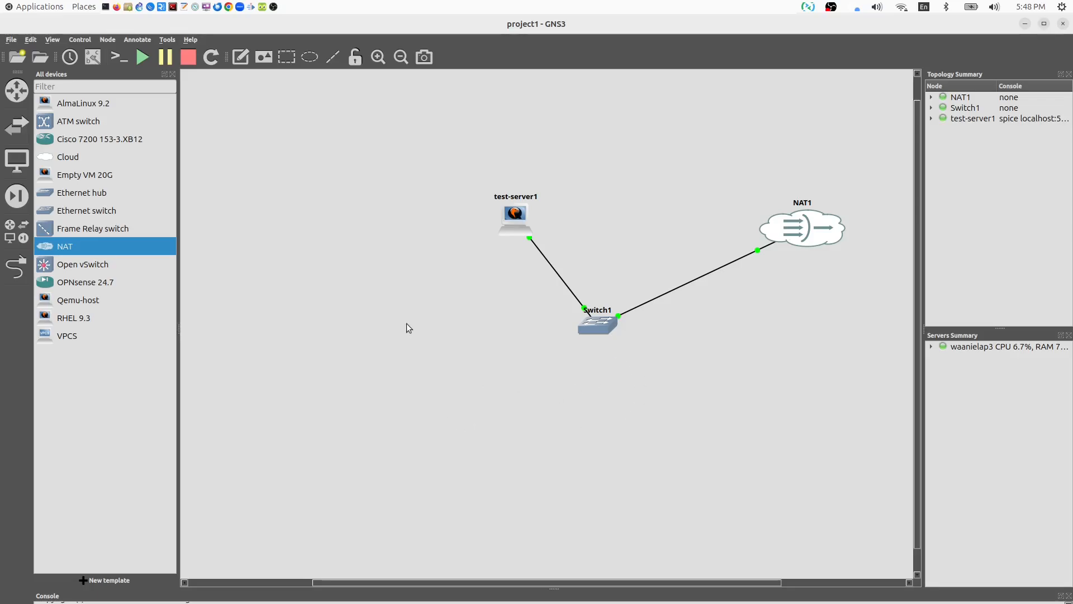
pyautogui.moveTo(83, 178); pyautogui.dragTo(491, 403)
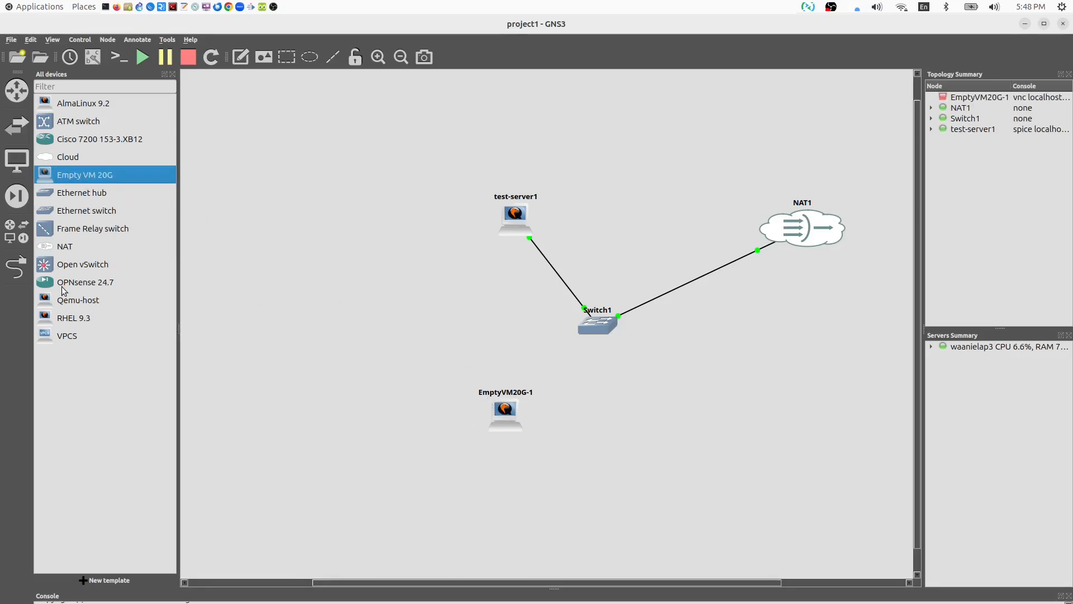
pyautogui.moveTo(66, 301); pyautogui.dragTo(327, 312)
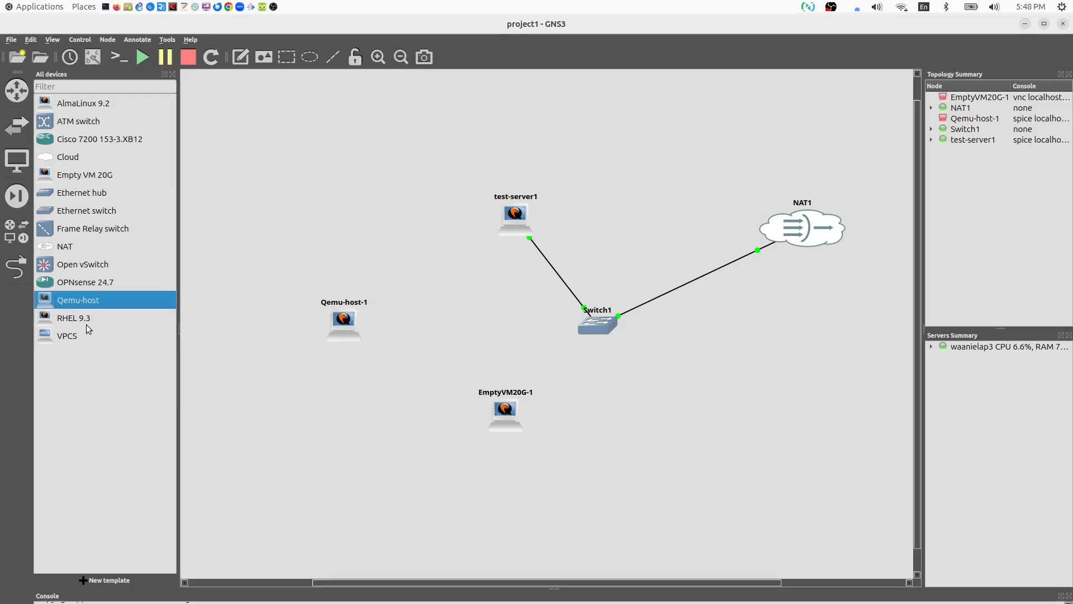
pyautogui.moveTo(81, 318); pyautogui.dragTo(262, 195)
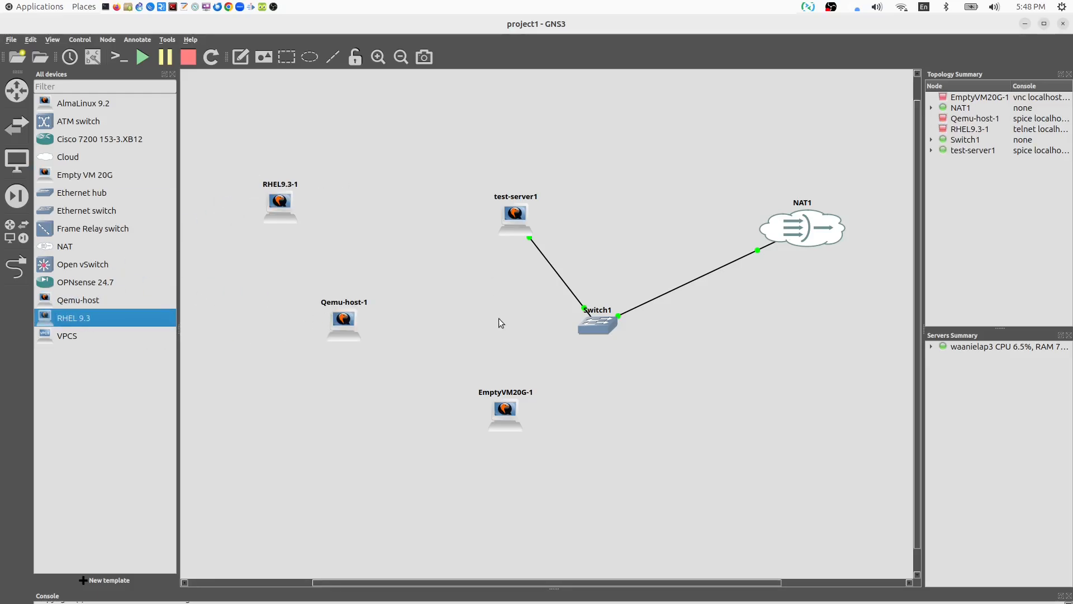
# - Link RHEL9.3-1 to Ethernet2 on Switch1
pyautogui.click(16, 267)
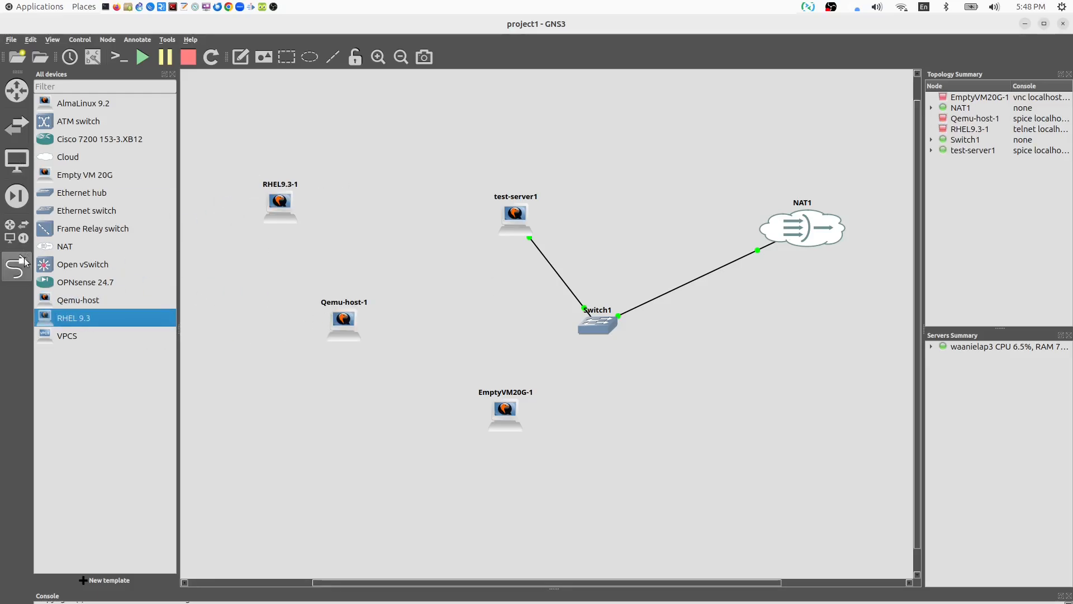
pyautogui.click(286, 206)
pyautogui.click(331, 210)
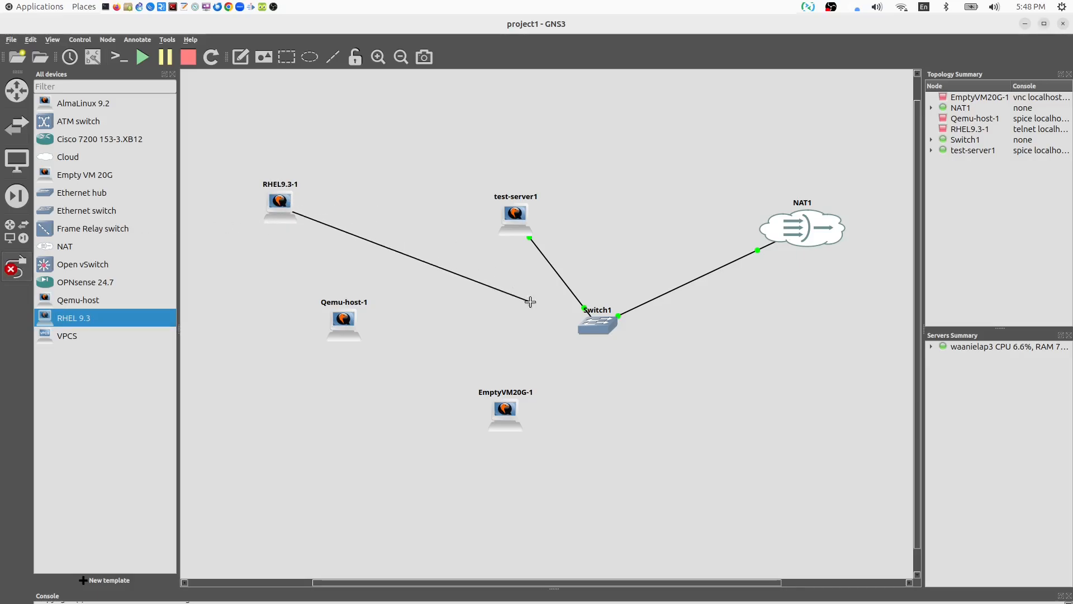
pyautogui.click(589, 327)
pyautogui.click(608, 364)
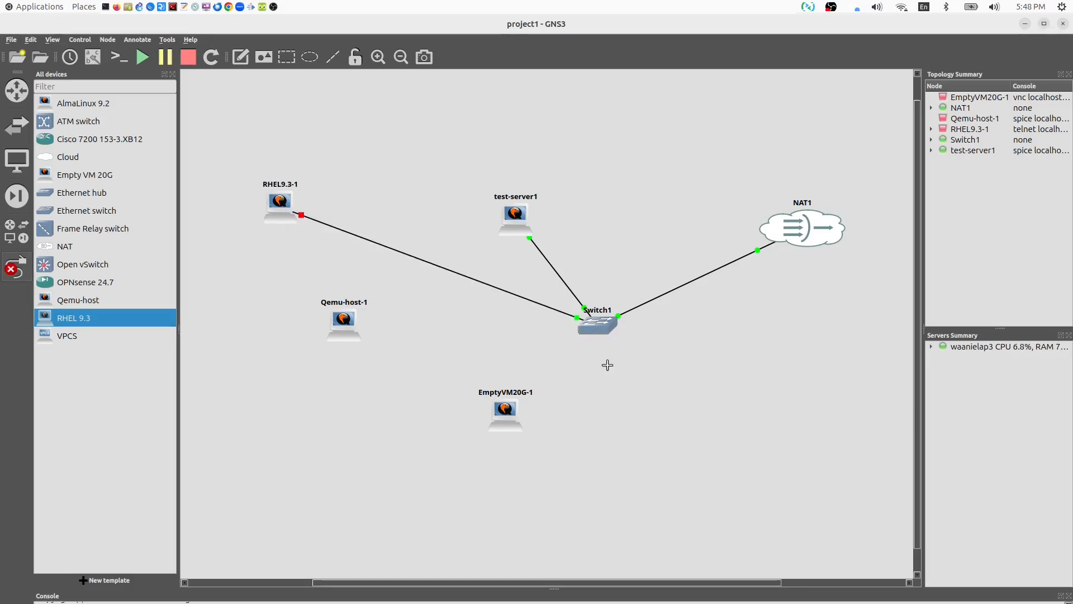
# - Link Qemu-host-1 to Ethernet3 and EmptyVM20G-1 to Ethernet4 on Switch1, and leave link mode
pyautogui.click(343, 326)
pyautogui.click(361, 334)
pyautogui.click(597, 327)
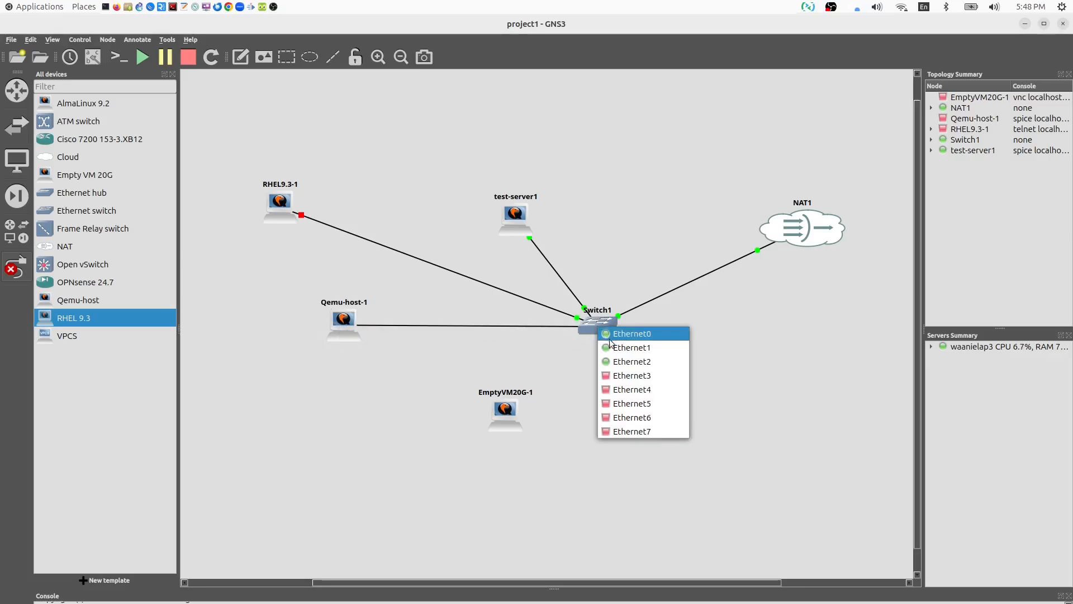
pyautogui.click(616, 376)
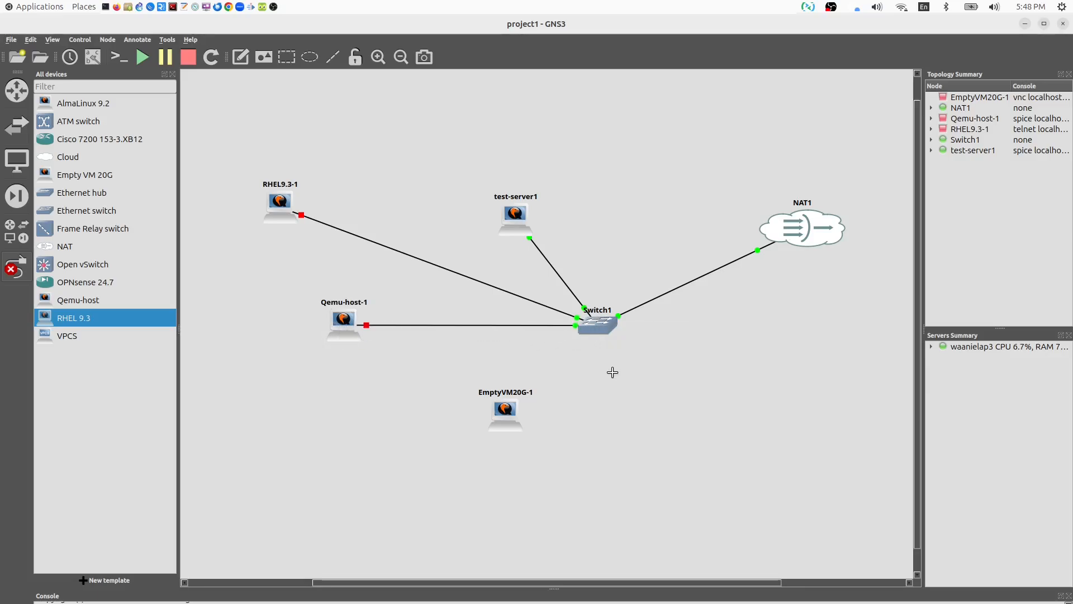
pyautogui.click(530, 433)
pyautogui.click(597, 326)
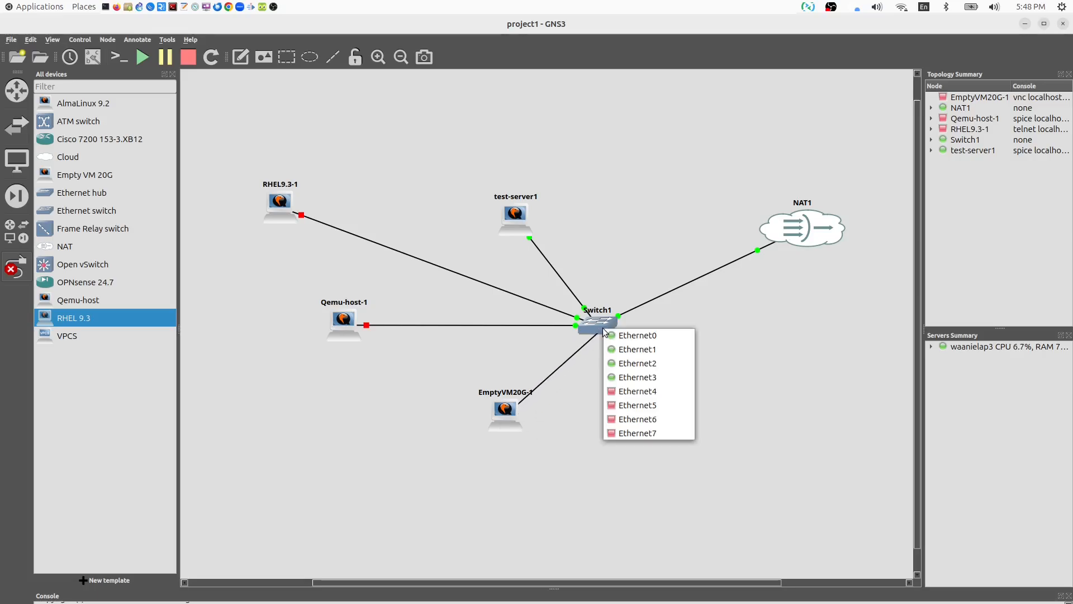
pyautogui.click(618, 392)
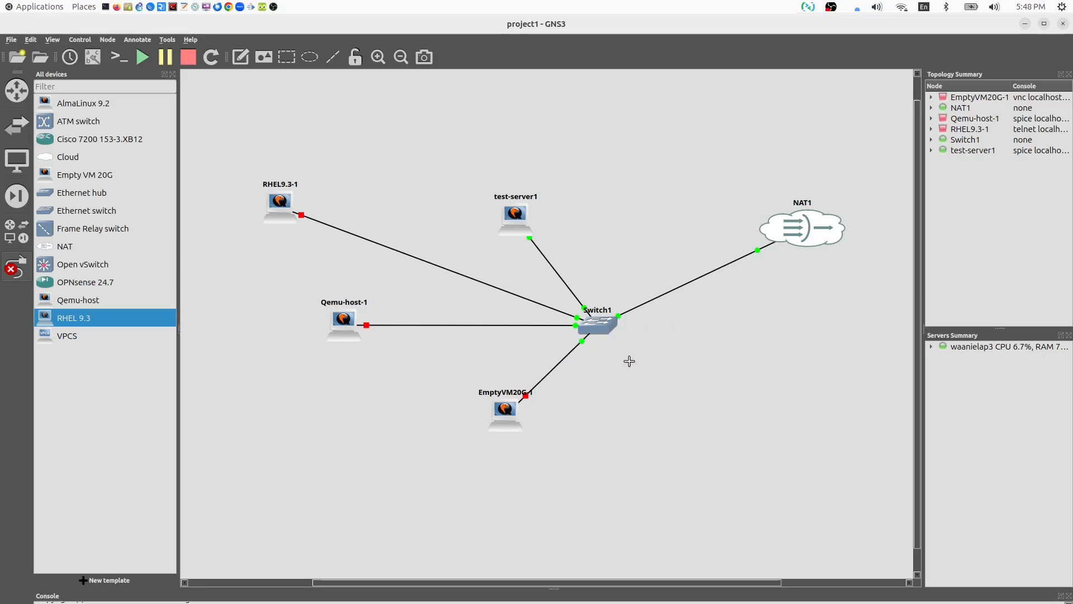
pyautogui.press('Escape')
# - Start a packet capture with link type Ethernet and capture visualization on the Switch1–NAT1 link, keeping the suggested file name
pyautogui.rightClick(714, 275)
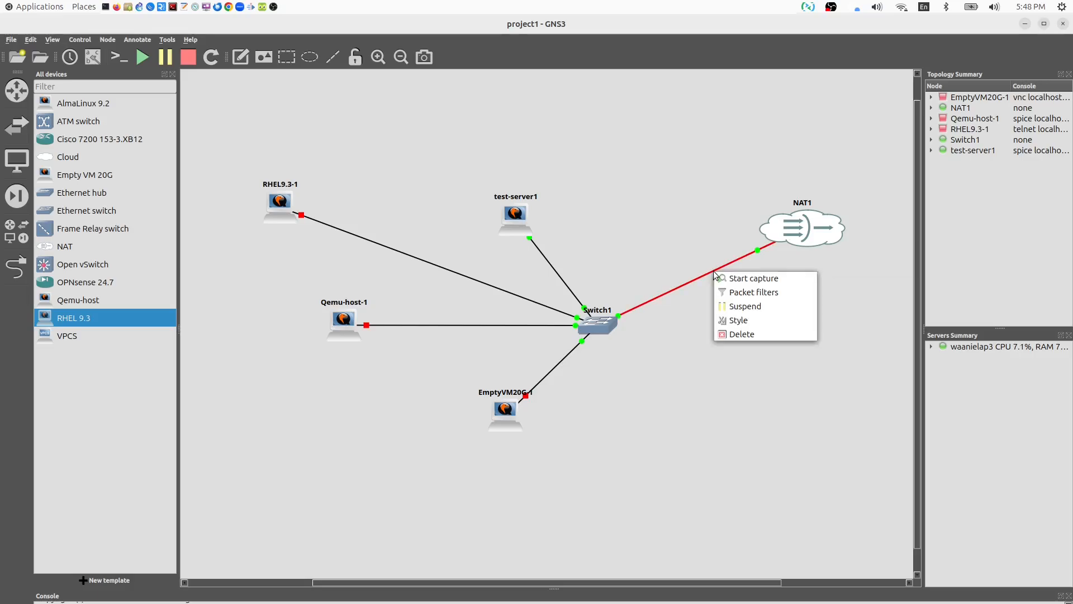
pyautogui.click(770, 282)
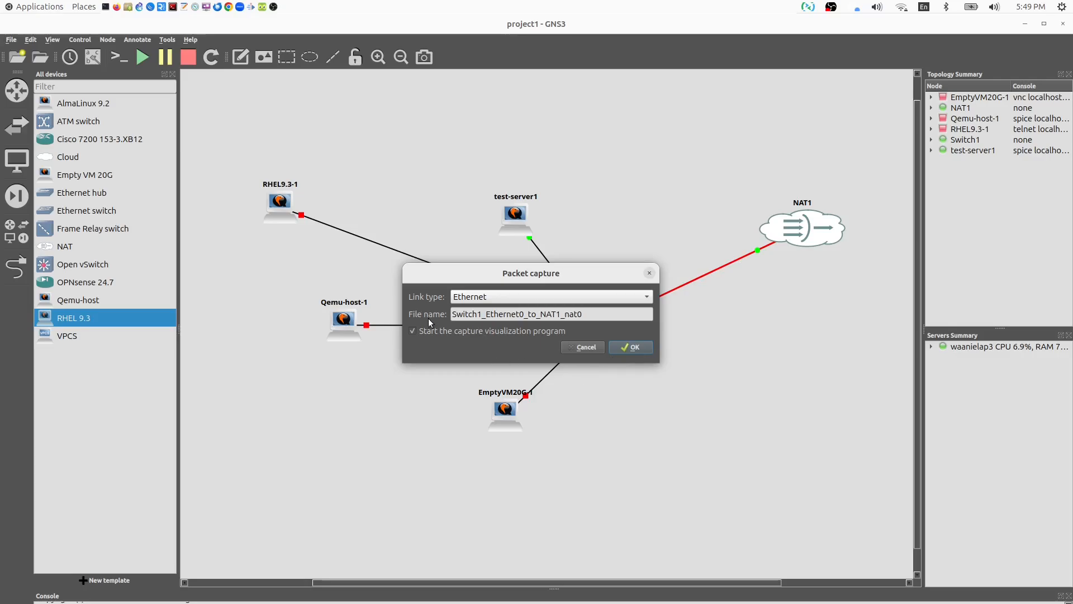
pyautogui.click(634, 347)
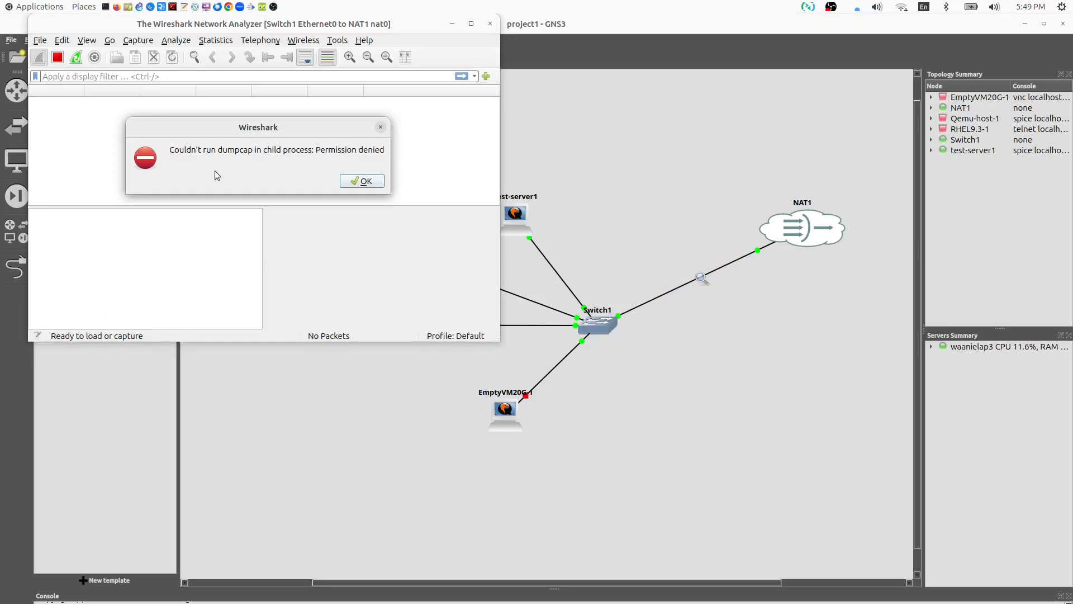
pyautogui.click(362, 181)
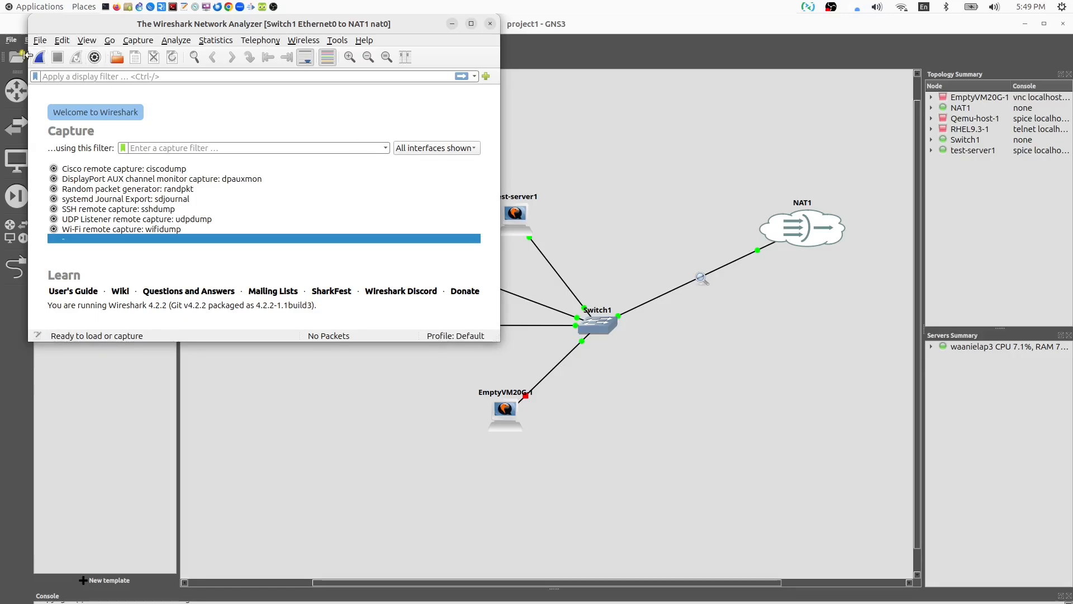
# - Try to start the live capture again in Wireshark and close Wireshark
pyautogui.click(40, 62)
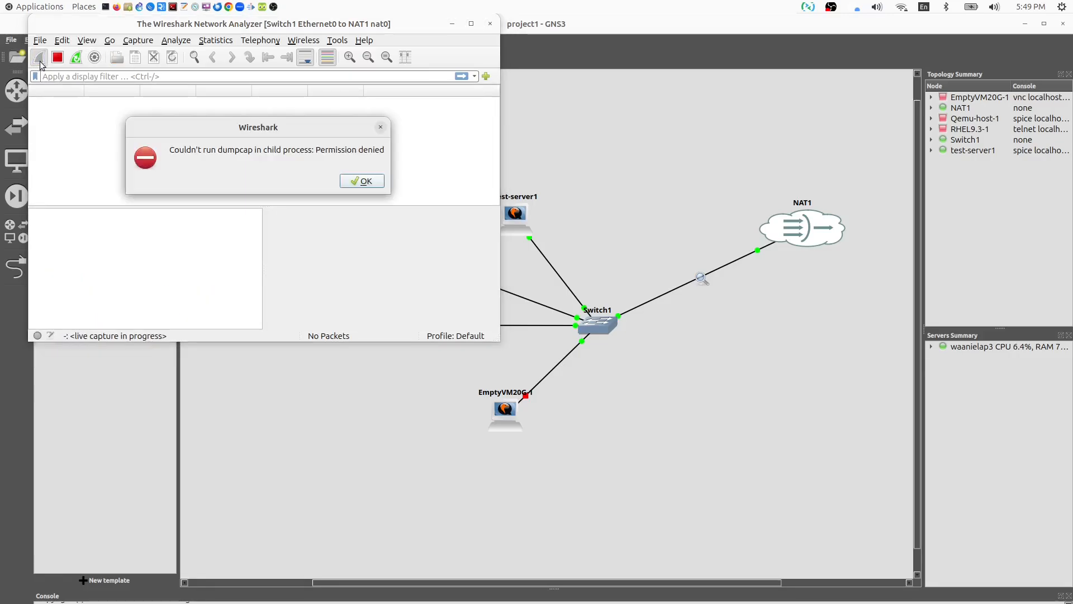
pyautogui.click(367, 181)
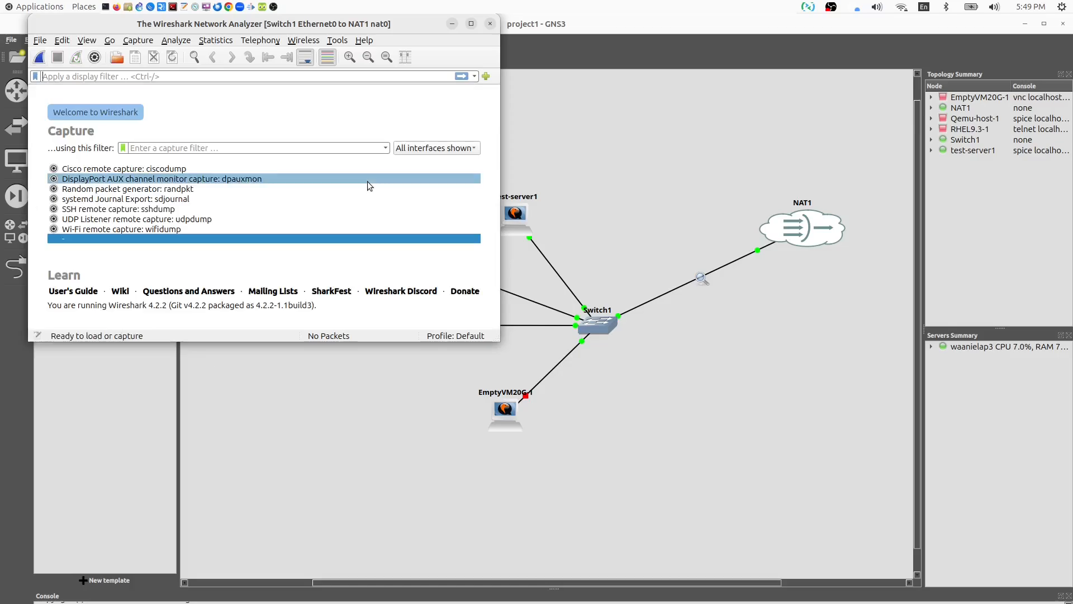
pyautogui.click(490, 25)
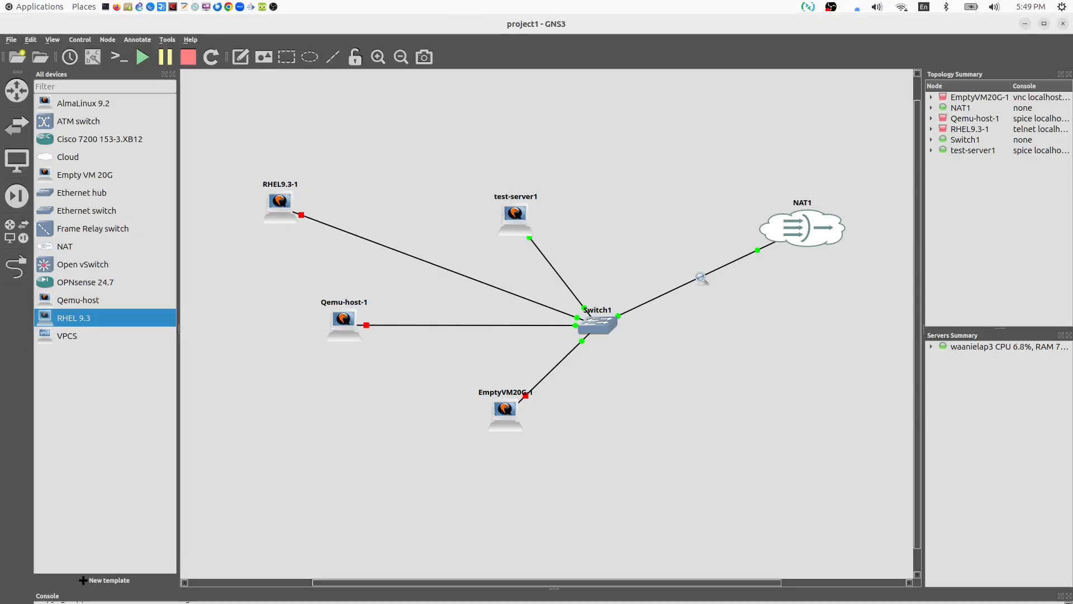
# - Switch to the test-server1 console, open a terminal, and list the interface addresses with "ip -br a"
pyautogui.hotkey('alt', 'Tab')
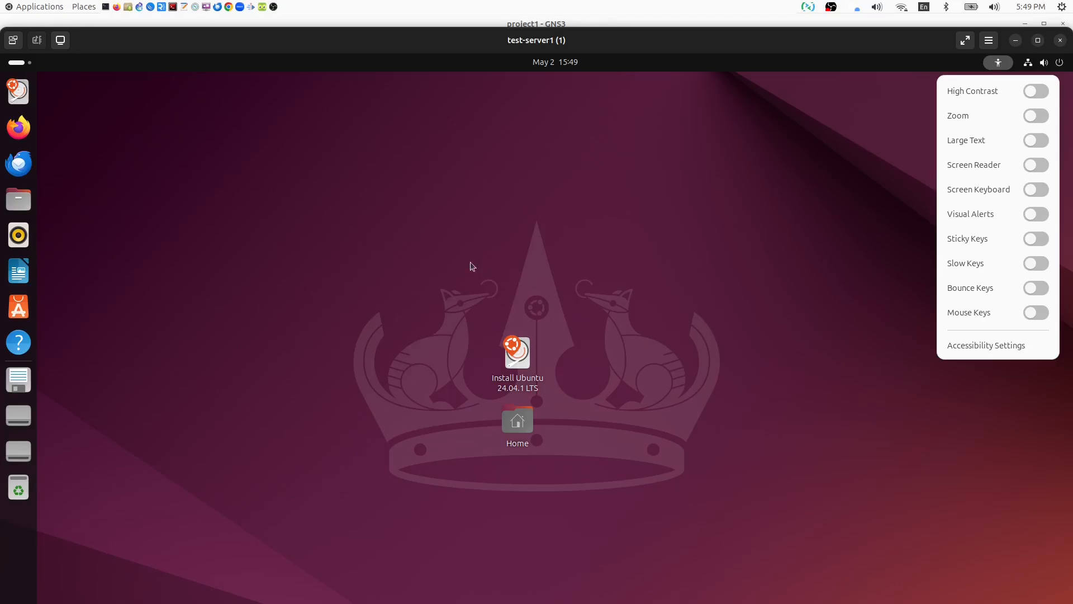
pyautogui.click(757, 197)
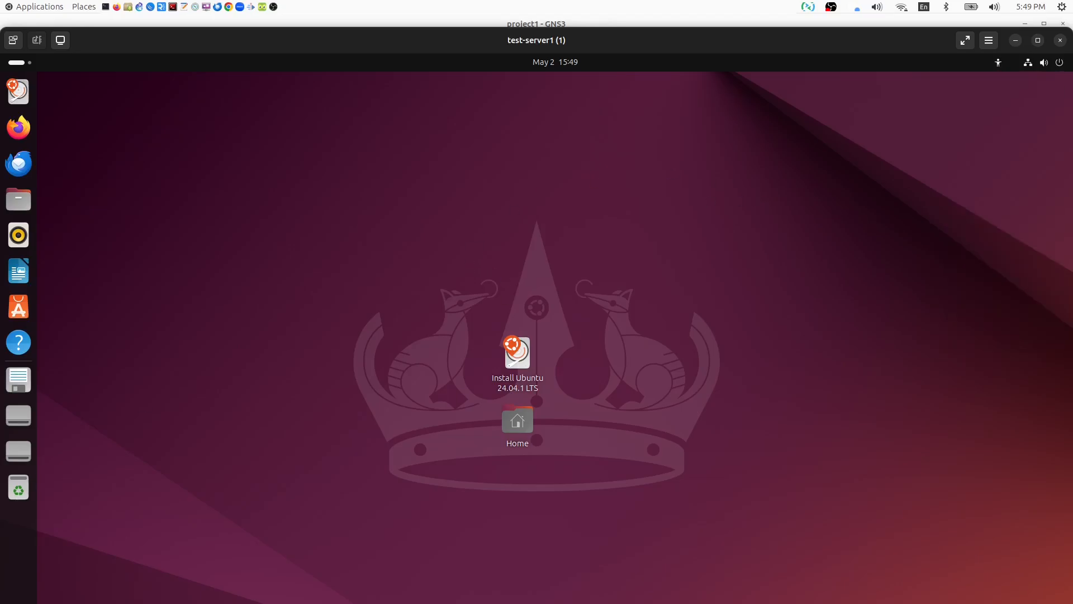
pyautogui.press('super+a')
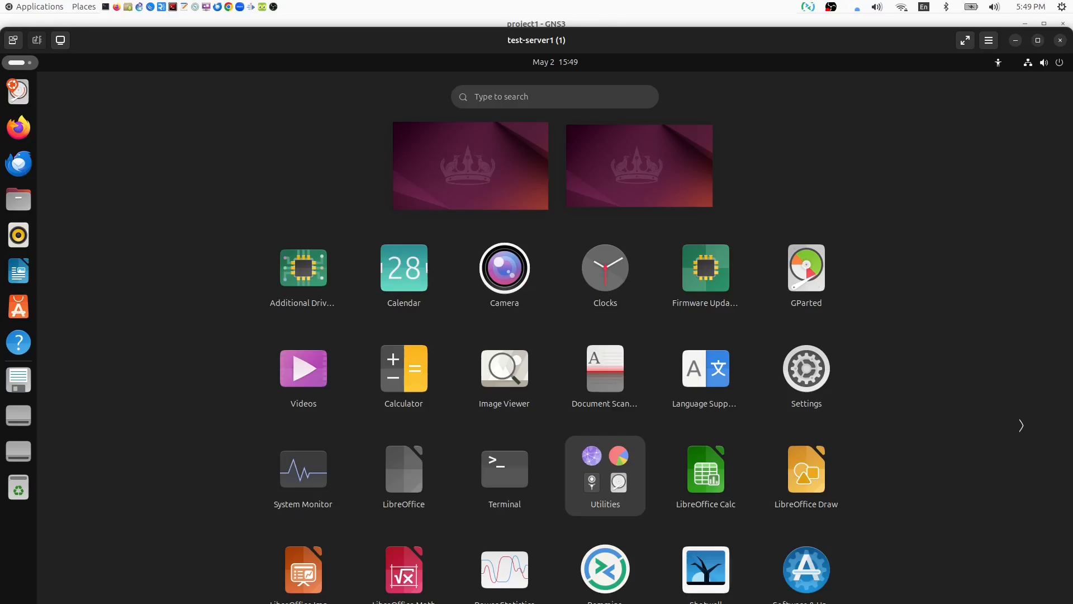
pyautogui.click(511, 475)
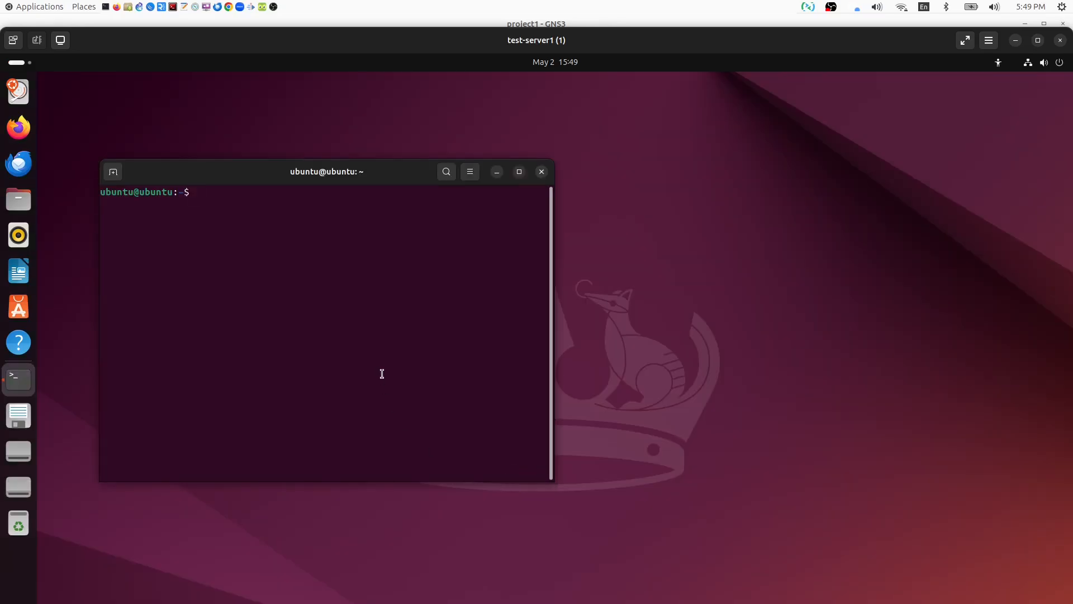
pyautogui.write('ip -br a')
pyautogui.press('Return')
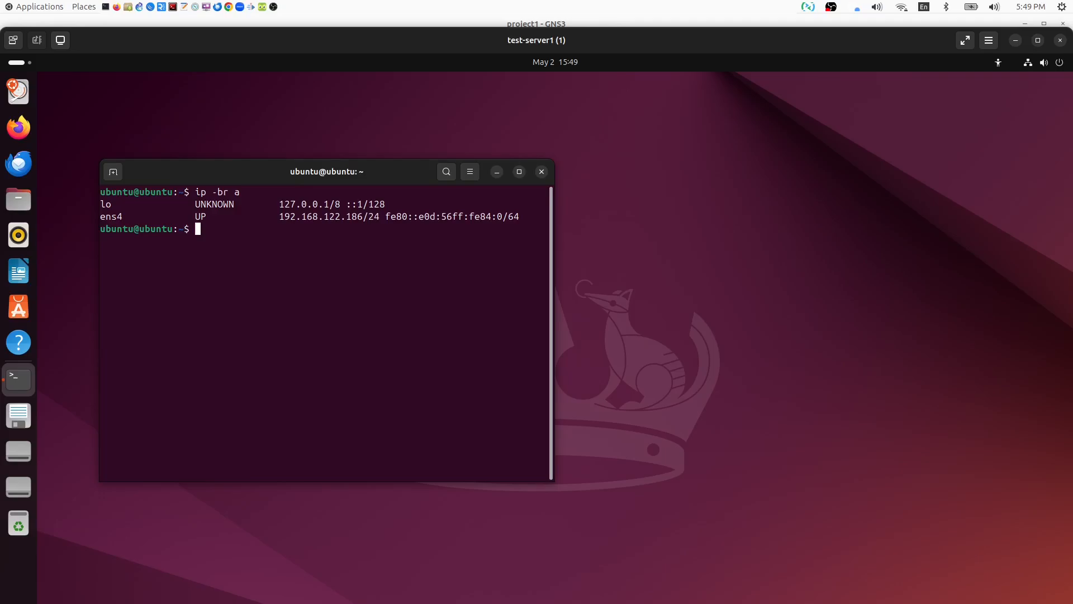
# - List the full interface details of test-server1 by rerunning the address command without the brief option, as "ip a"
pyautogui.press('Up')
pyautogui.press('Left')
pyautogui.press('Left')
pyautogui.press('BackSpace')
pyautogui.press('BackSpace')
pyautogui.press('BackSpace')
pyautogui.press('Return')
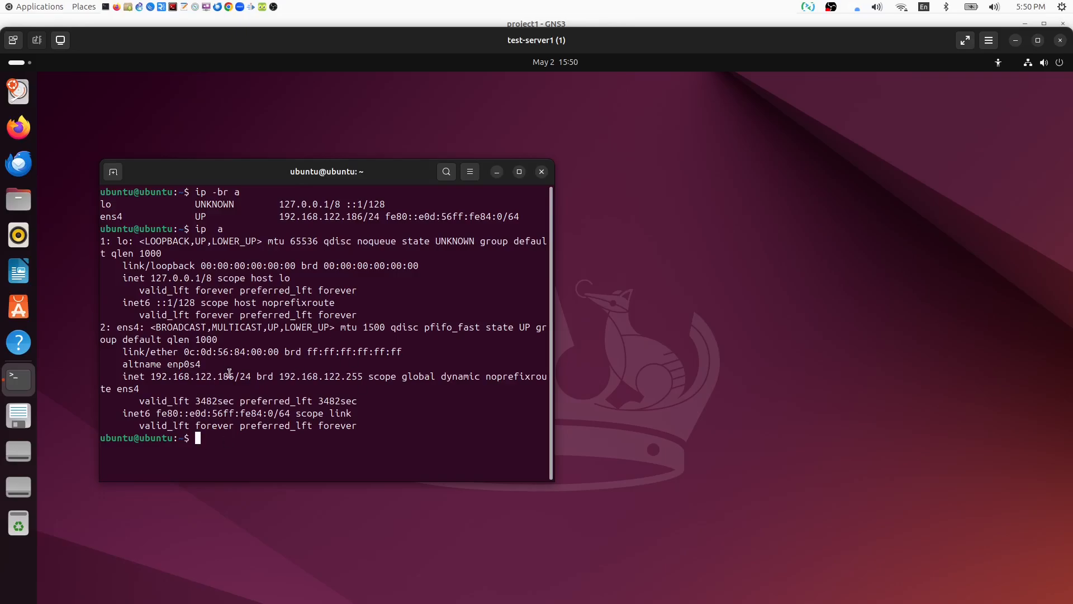
# - Examine the ens4 and loopback addresses in the two address listings by highlighting them, and clear the highlight
pyautogui.moveTo(246, 376); pyautogui.dragTo(150, 377)
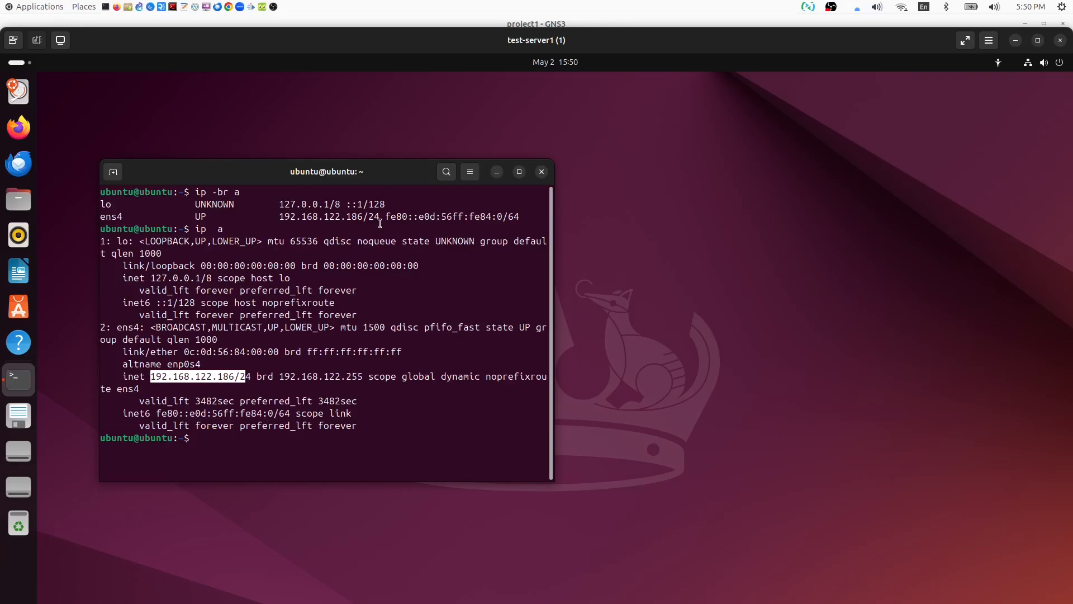
pyautogui.moveTo(380, 217); pyautogui.dragTo(278, 213)
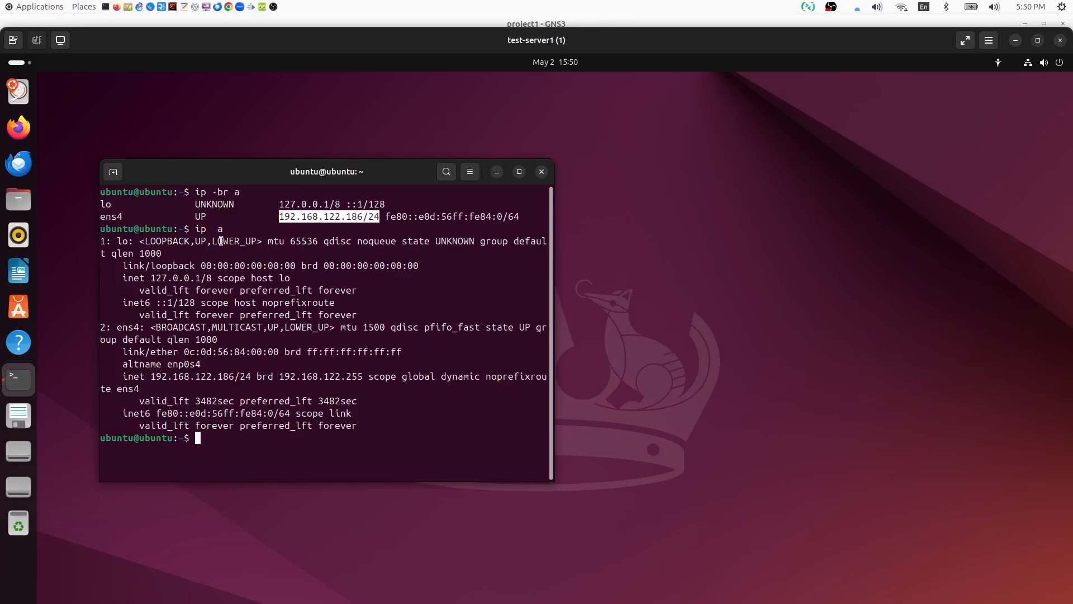
pyautogui.moveTo(390, 205); pyautogui.dragTo(273, 204)
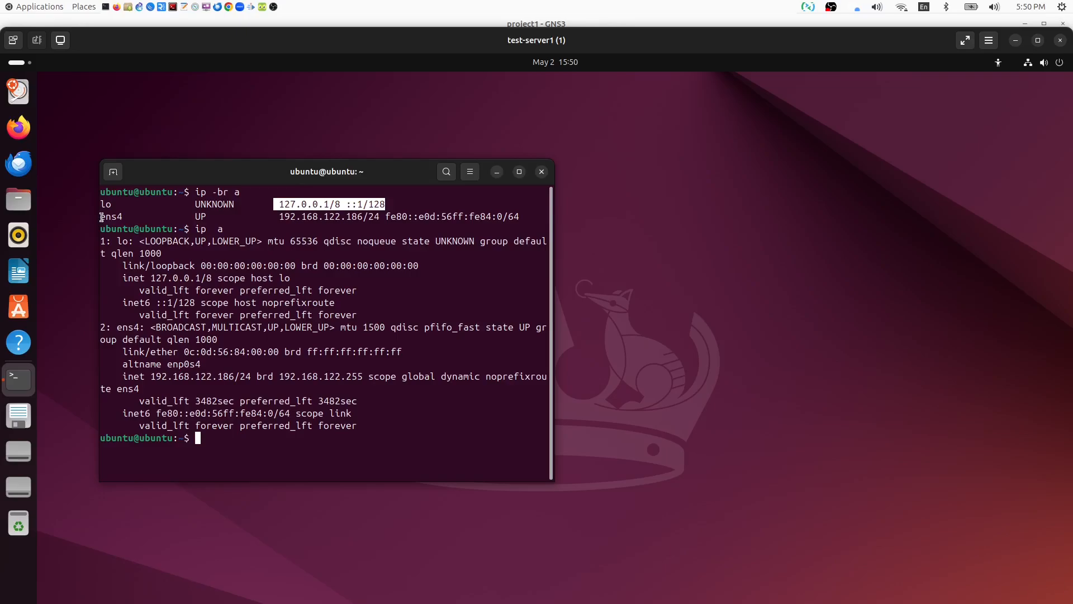
pyautogui.moveTo(101, 216); pyautogui.dragTo(381, 214)
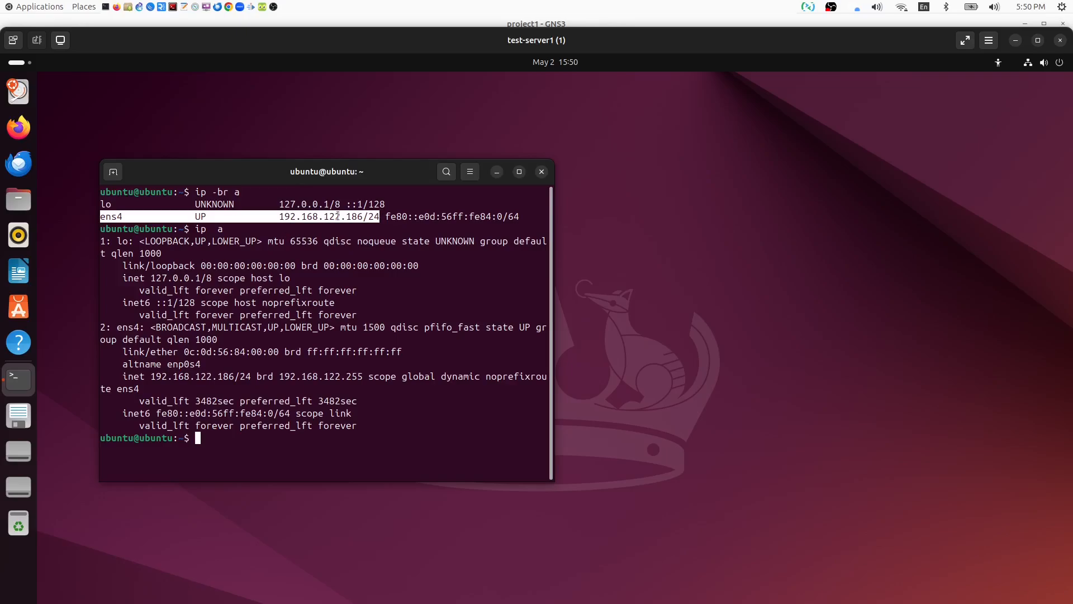
pyautogui.click(363, 339)
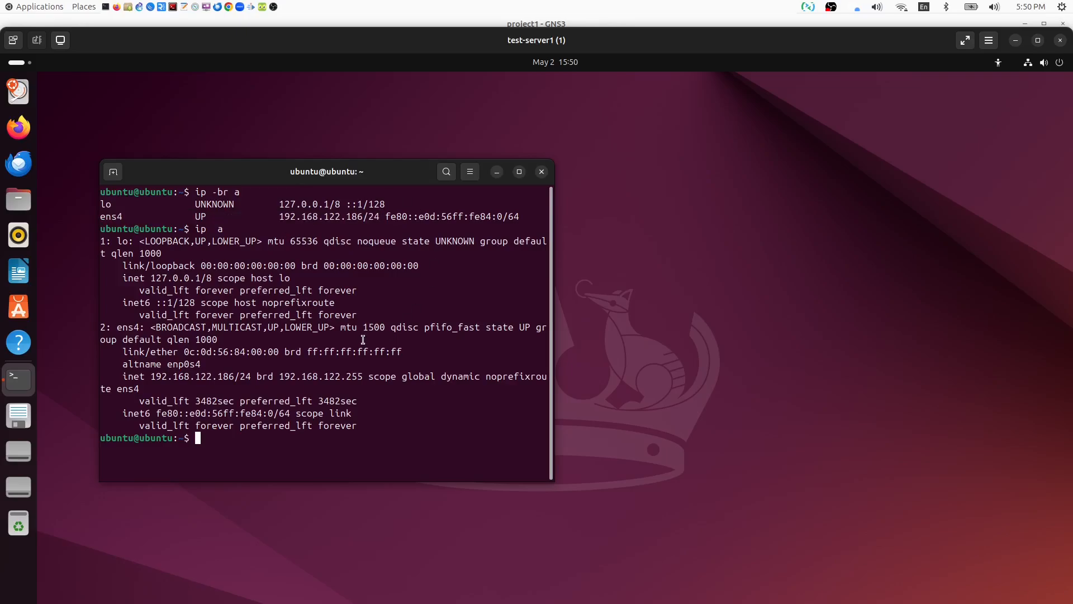
# - Test internet connectivity with "ping google.com", correcting the mistyped hostname, and stop the ping after a few replies
pyautogui.write('ping google.om')
pyautogui.press('Return')
pyautogui.press('Up')
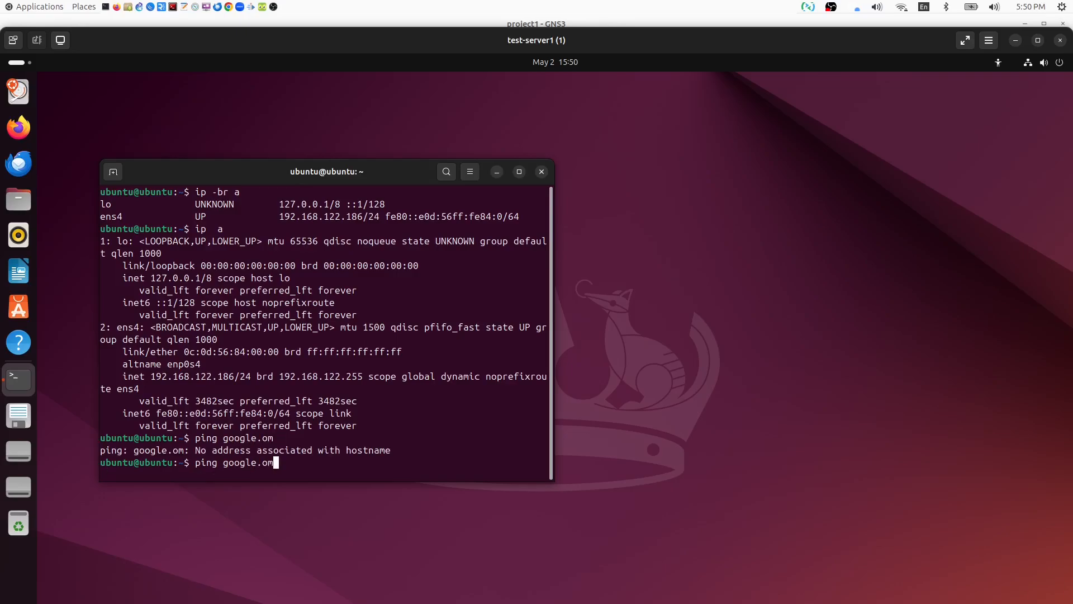
pyautogui.press('Left')
pyautogui.press('Left')
pyautogui.write('c')
pyautogui.press('Return')
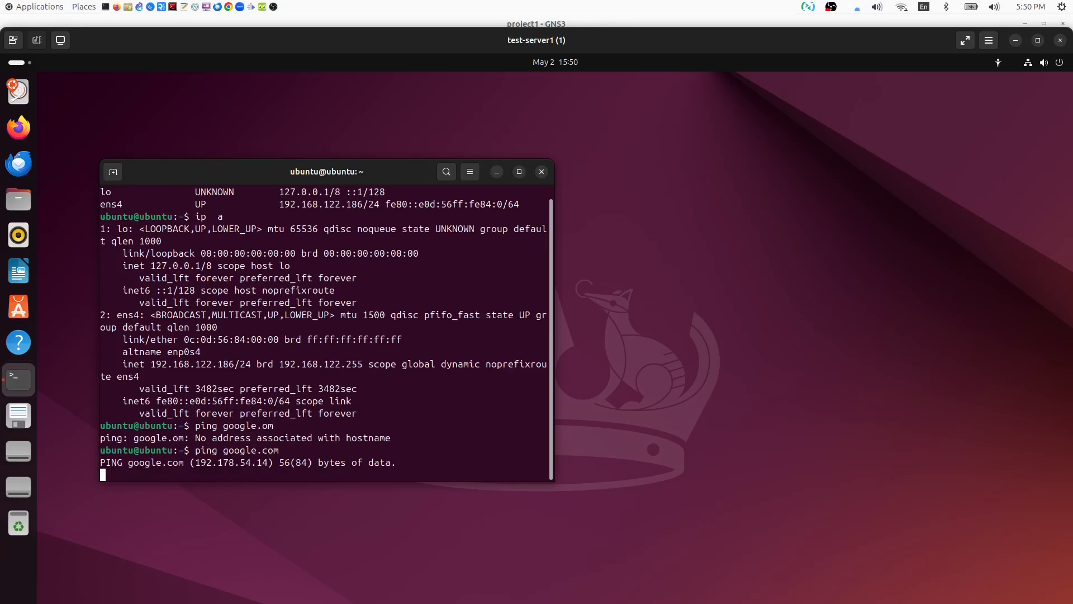
pyautogui.hotkey('ctrl', 'c')
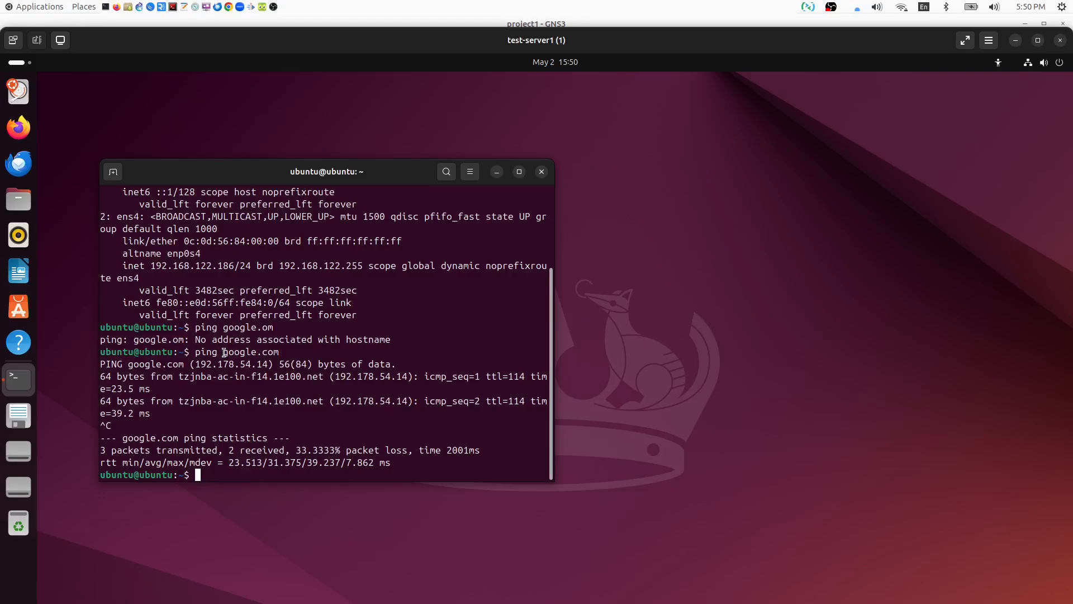
# - Highlight the google.com hostname and its resolved IP address in the ping output
pyautogui.moveTo(224, 352); pyautogui.dragTo(280, 352)
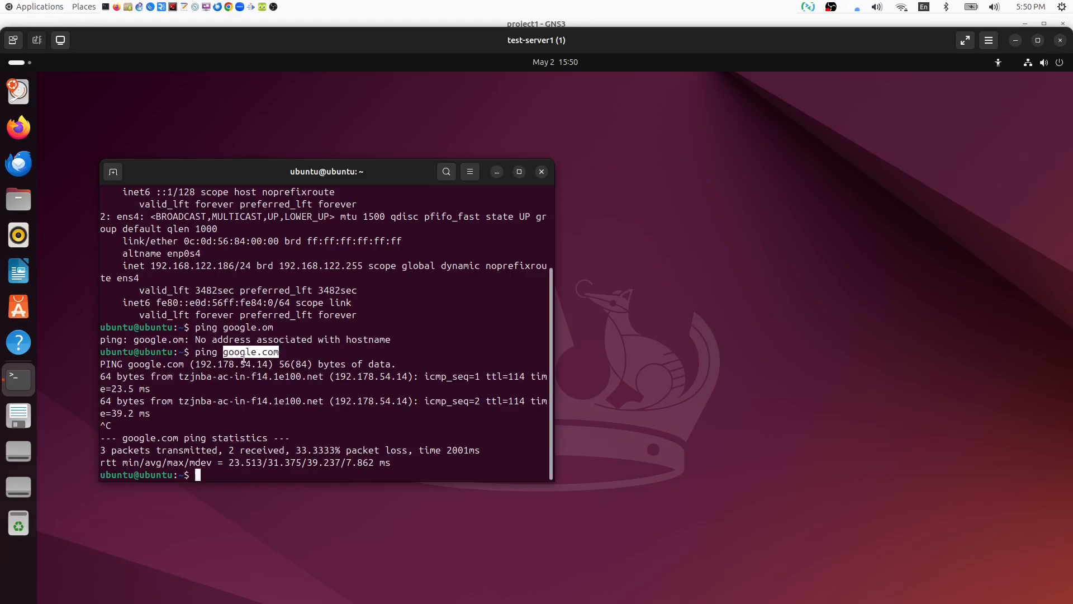
pyautogui.moveTo(200, 364); pyautogui.dragTo(274, 364)
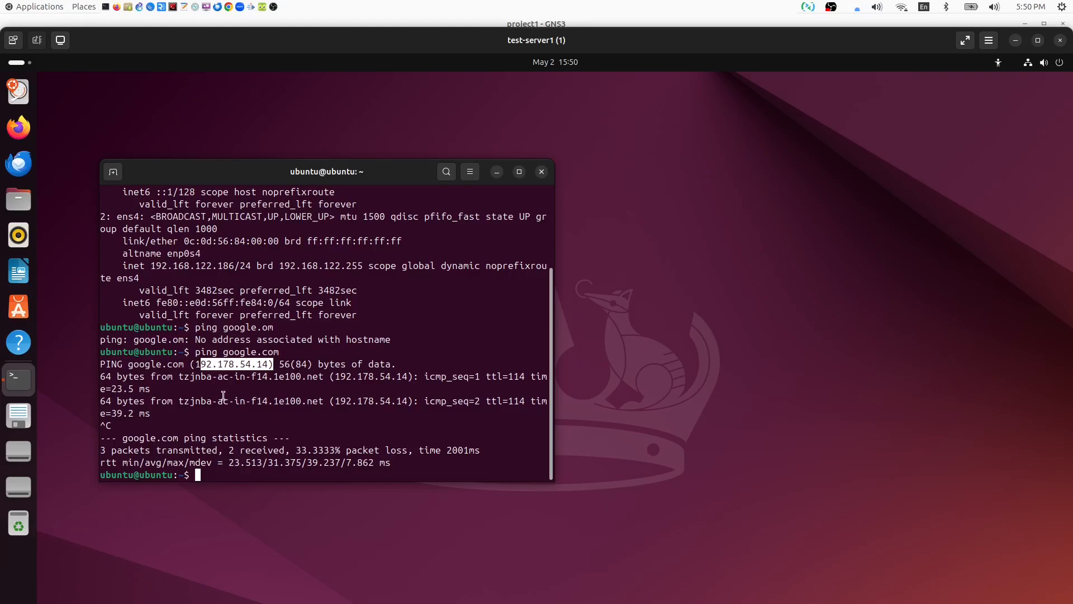
pyautogui.moveTo(335, 377); pyautogui.dragTo(409, 378)
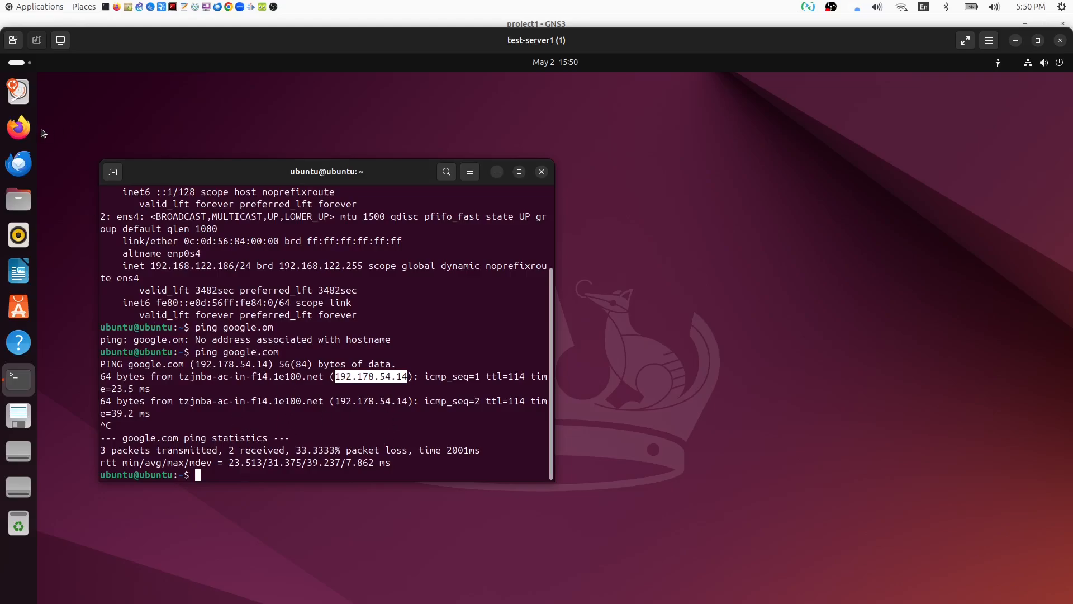
# - Launch Firefox, and with the terminal moved clear of it, download the Google home page with "wget google.com"
pyautogui.click(20, 128)
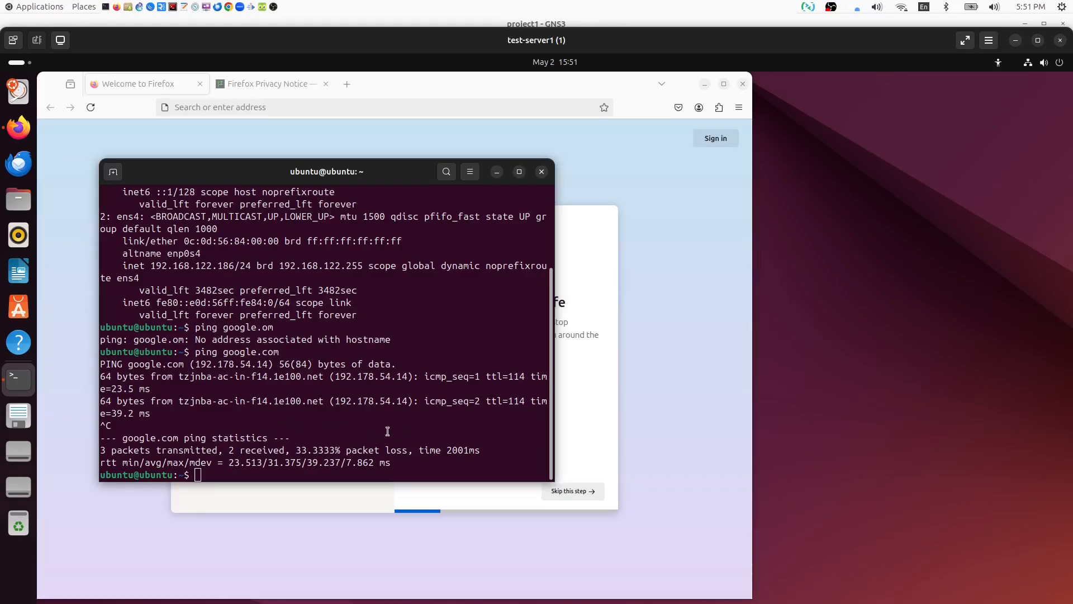
pyautogui.moveTo(360, 174); pyautogui.dragTo(848, 152)
pyautogui.write('wget ')
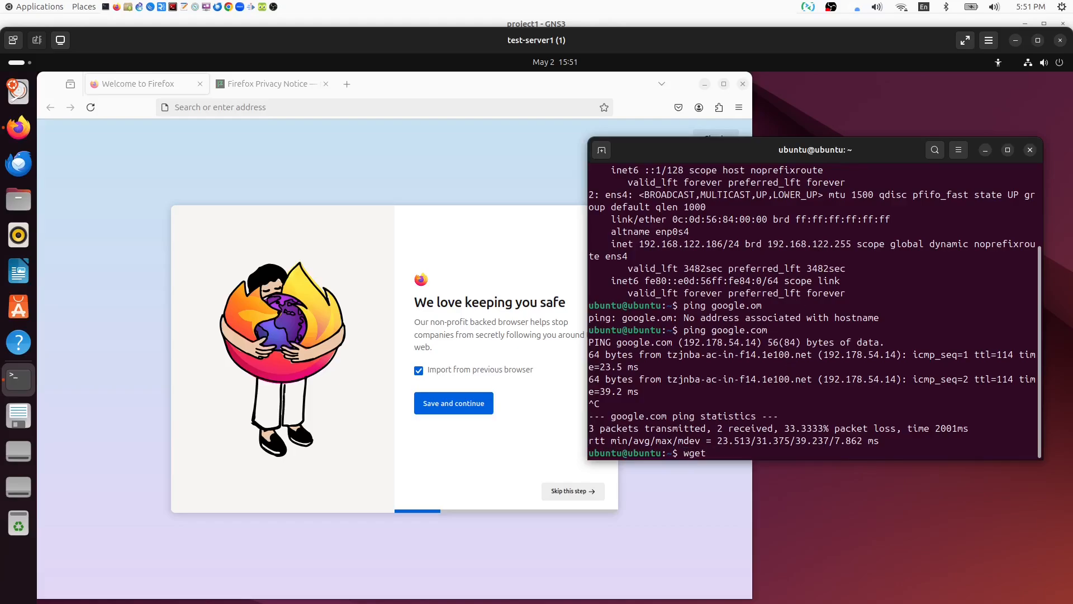
pyautogui.write('google.com')
pyautogui.press('Return')
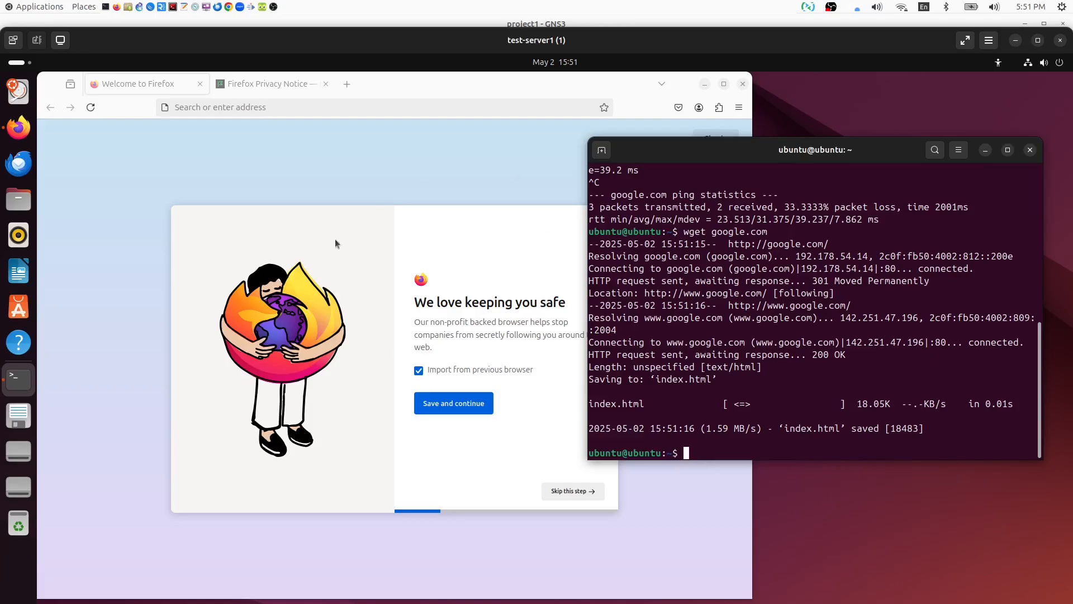
# - Load google.com in Firefox, close the Firefox Privacy Notice page, and maximize the browser window
pyautogui.click(278, 107)
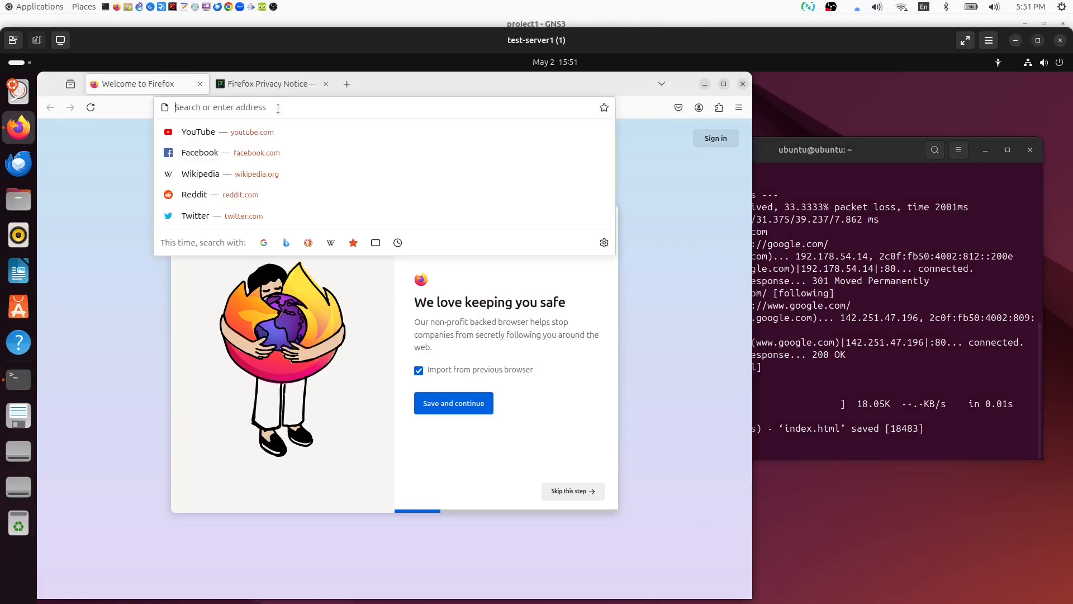
pyautogui.write('google.com')
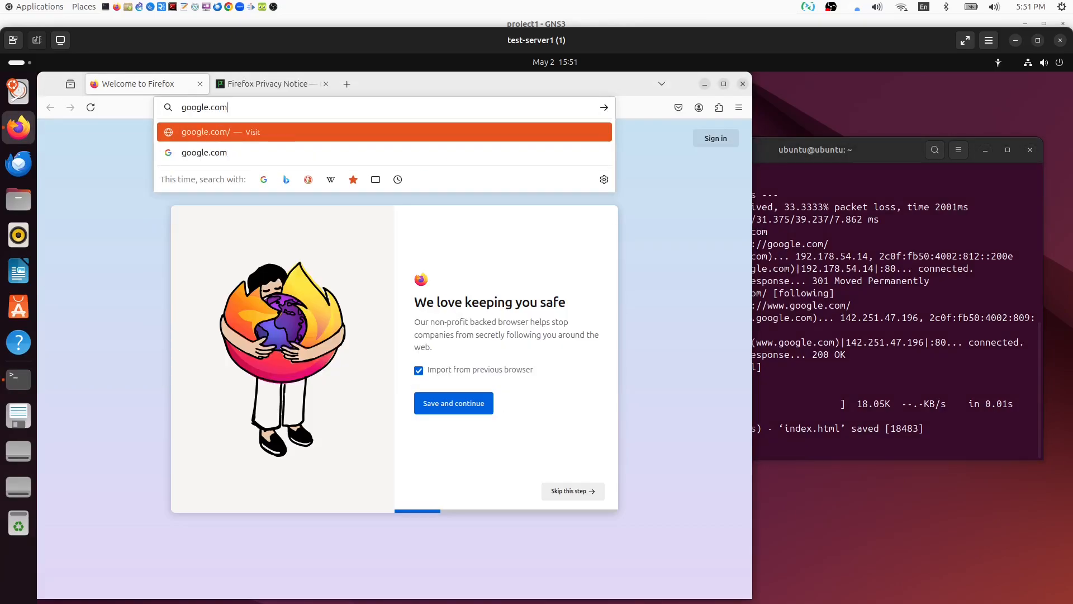
pyautogui.press('Return')
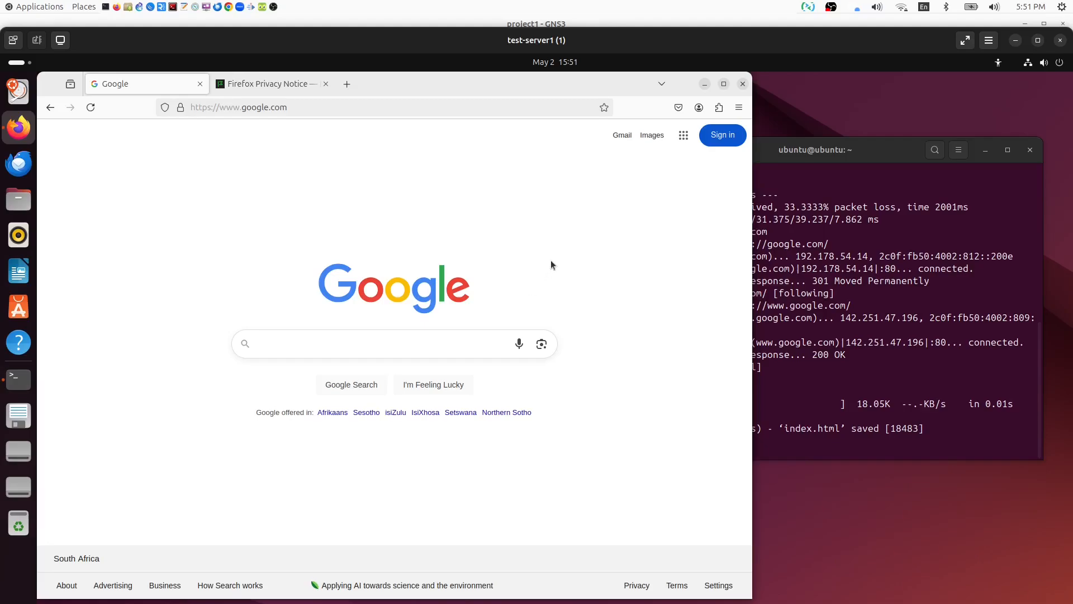
pyautogui.click(325, 83)
pyautogui.click(723, 84)
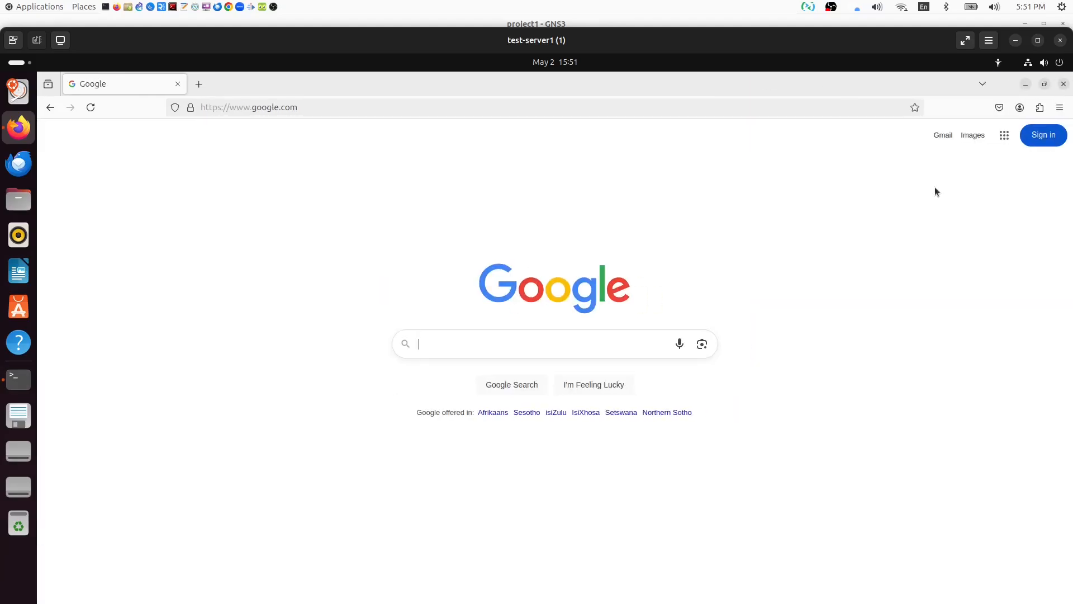
# - Minimize the test-server1 console to return to GNS3 and check the packet capture status of the Switch1–NAT1 link
pyautogui.click(1019, 39)
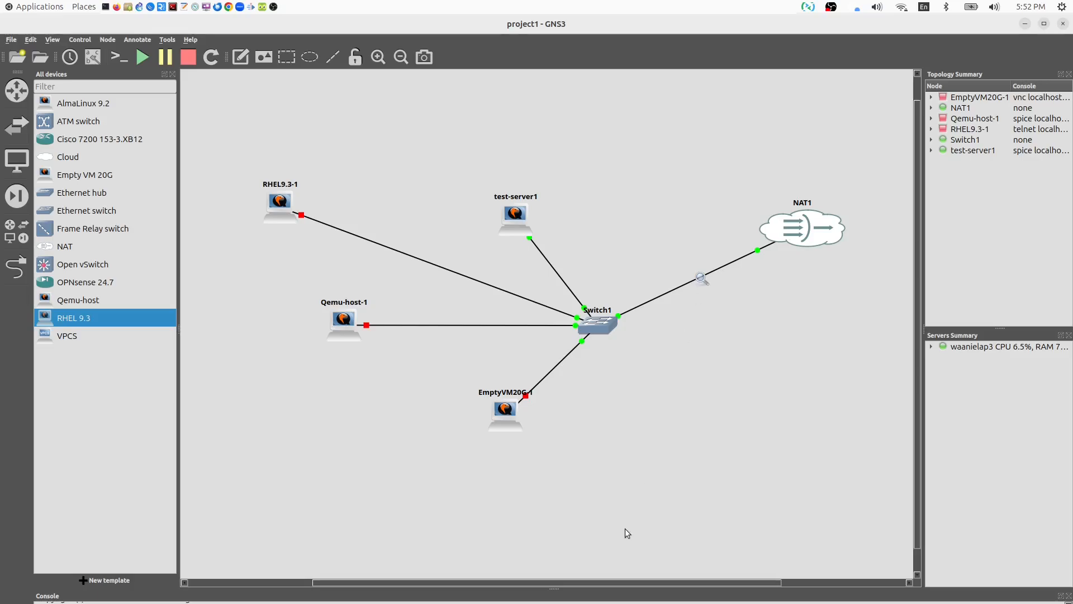
pyautogui.moveTo(698, 280)
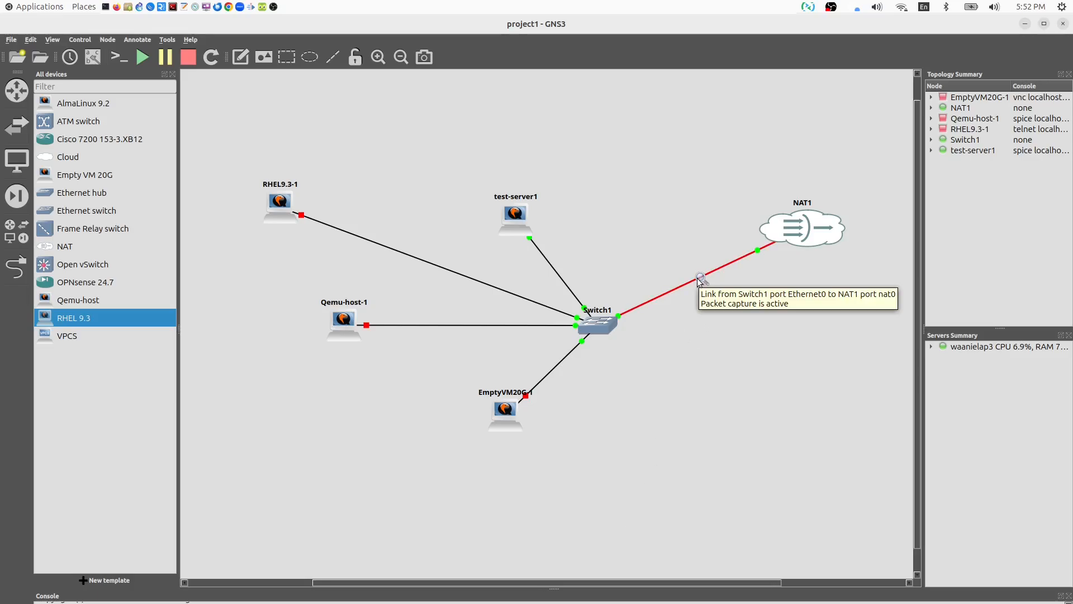